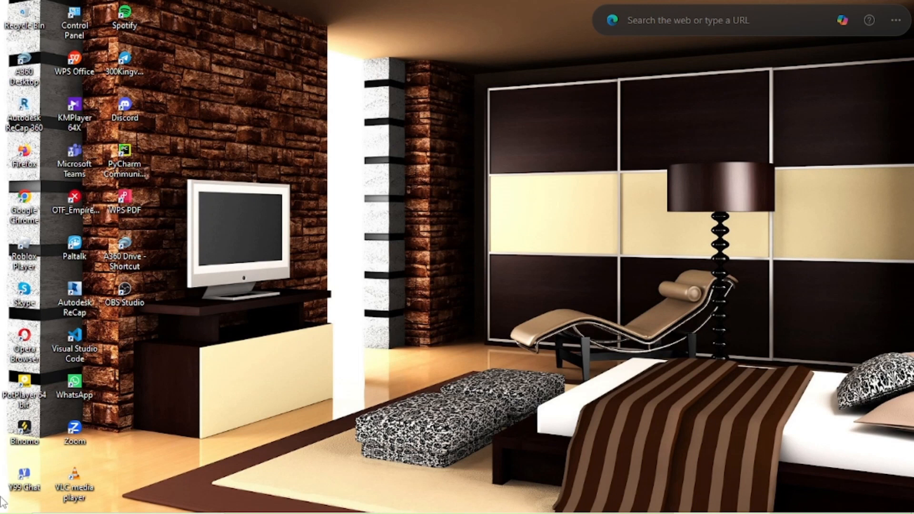
Launch SketchUp from the list of most used programs.
{"action": "mouse_move", "coordinate": [4, 504]}
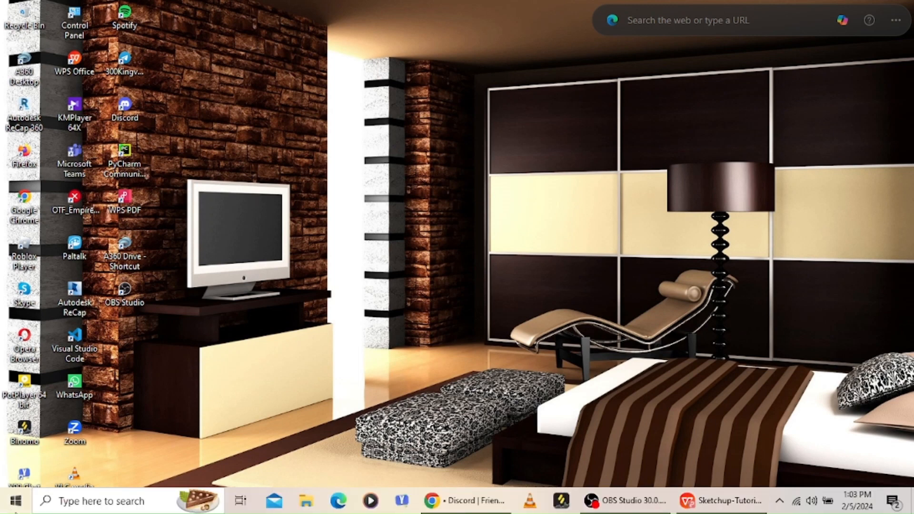
{"action": "left_click", "coordinate": [11, 507]}
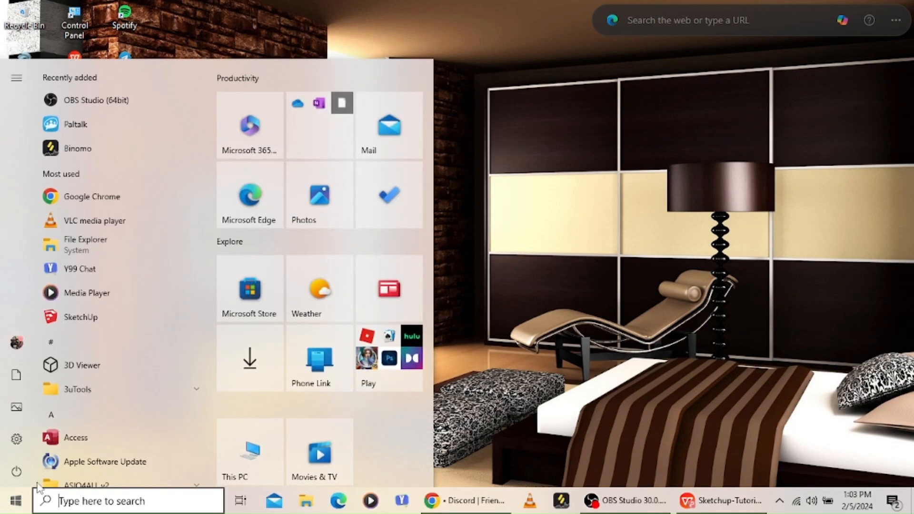
{"action": "left_click", "coordinate": [108, 323]}
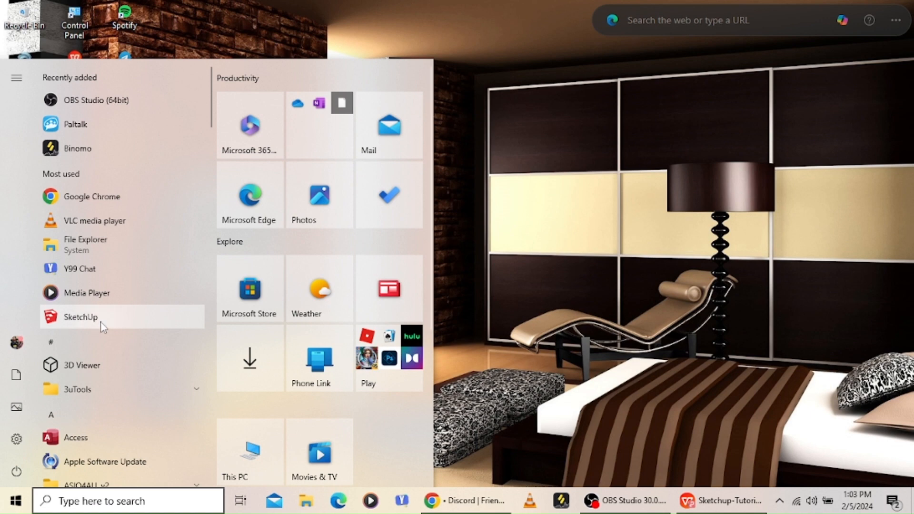
{"action": "left_click", "coordinate": [101, 323]}
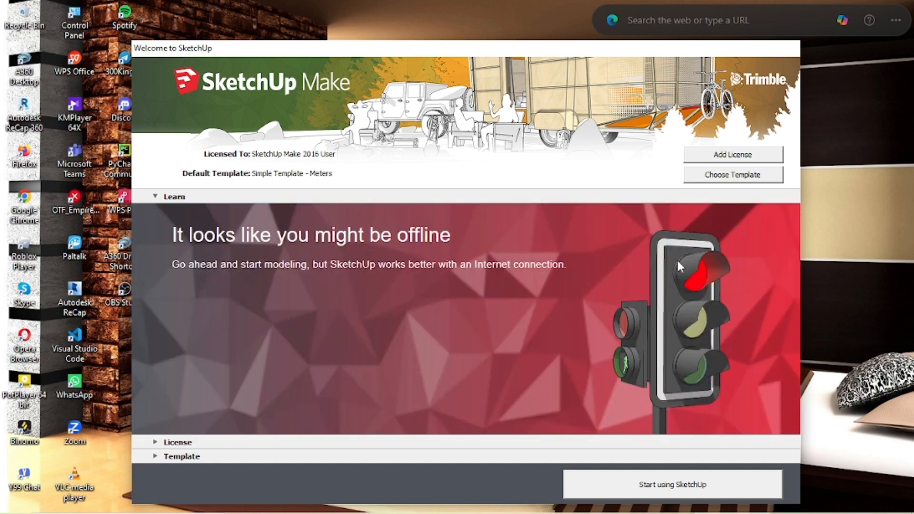
Review the available templates, choose Simple Template - Meters and start a new model with it.
{"action": "left_click", "coordinate": [715, 175]}
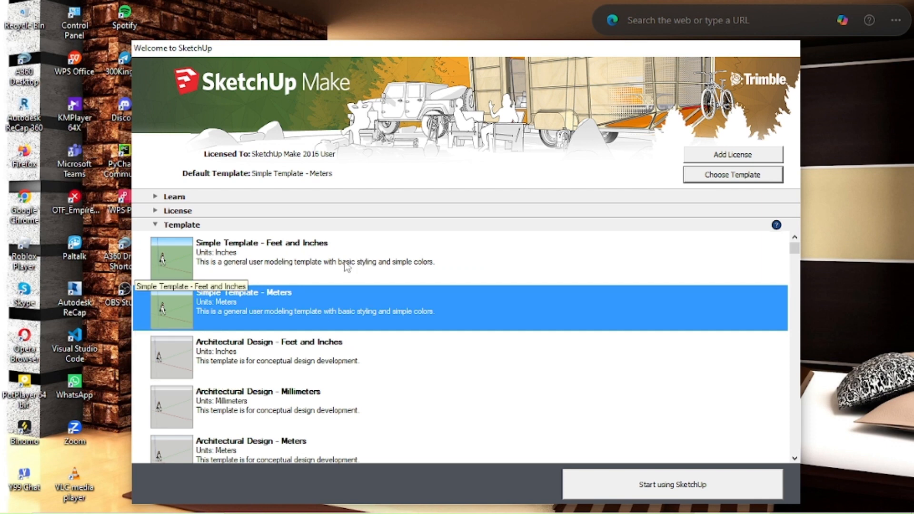
{"action": "scroll", "coordinate": [345, 309], "scroll_direction": "down", "scroll_amount": 7}
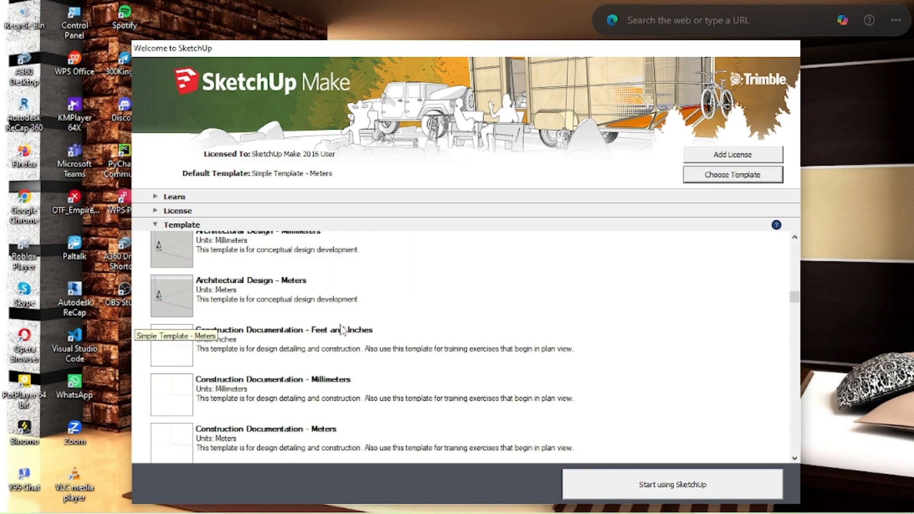
{"action": "scroll", "coordinate": [341, 329], "scroll_direction": "down", "scroll_amount": 8}
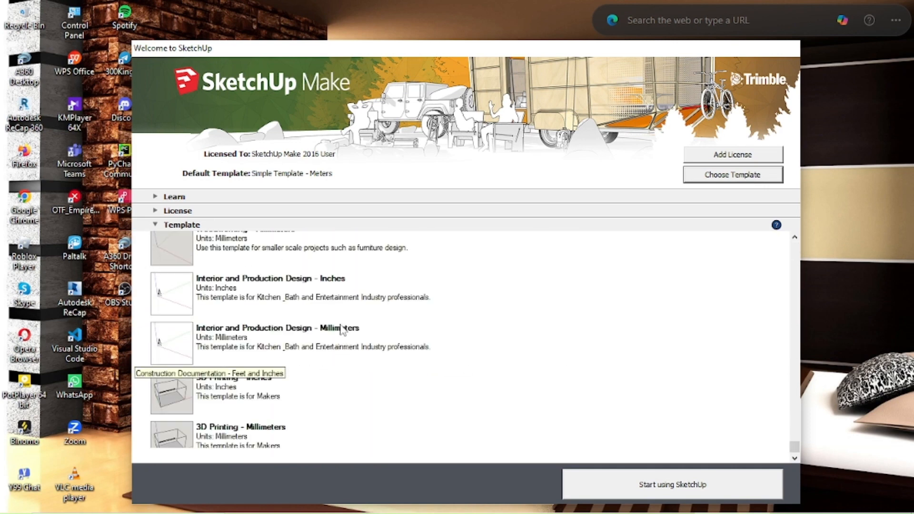
{"action": "scroll", "coordinate": [341, 328], "scroll_direction": "up", "scroll_amount": 15}
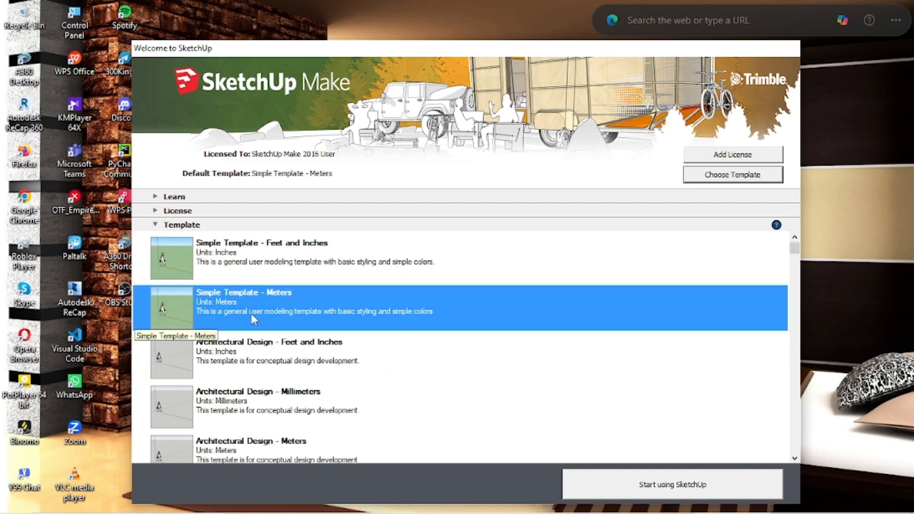
{"action": "left_click", "coordinate": [326, 306]}
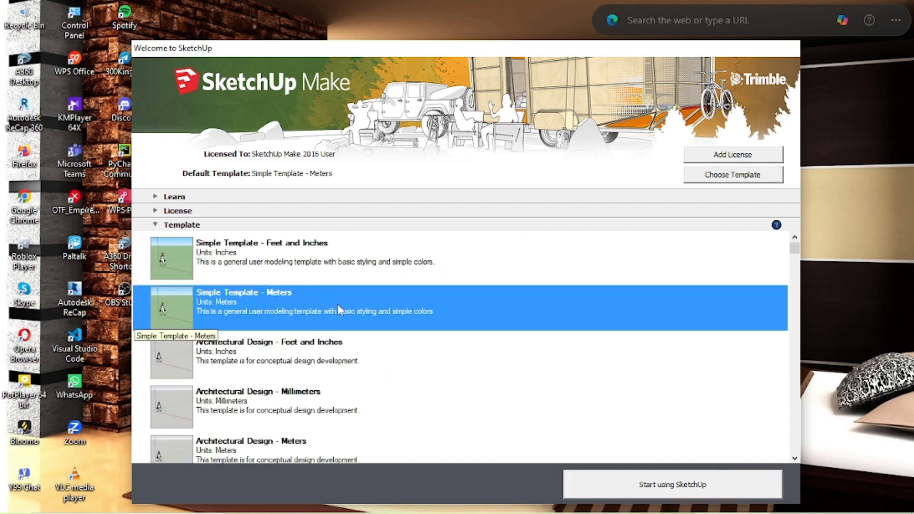
{"action": "left_click", "coordinate": [648, 488]}
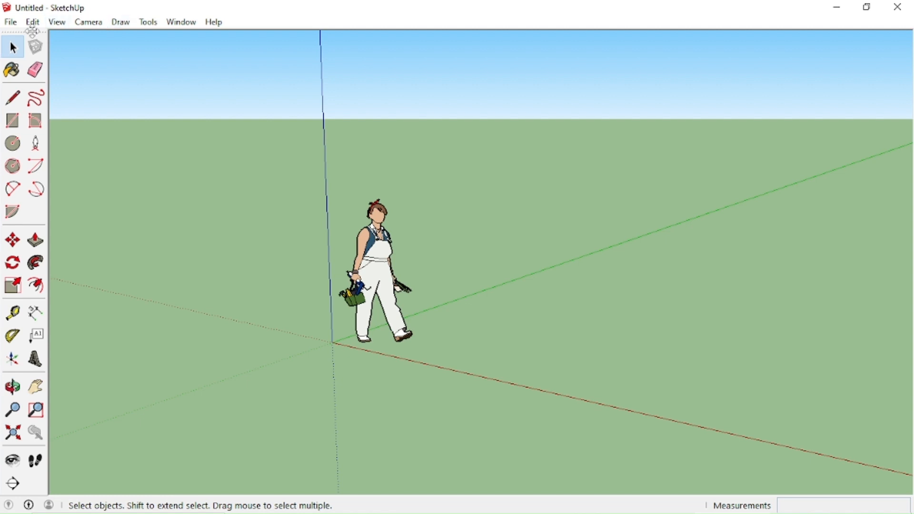
Look through the list of available toolbars and close it without changing any.
{"action": "left_click", "coordinate": [59, 23]}
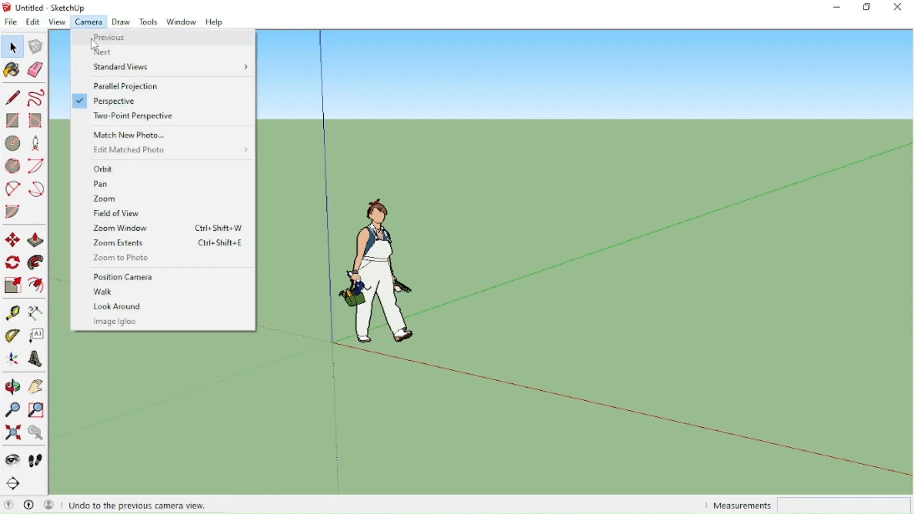
{"action": "left_click", "coordinate": [84, 37]}
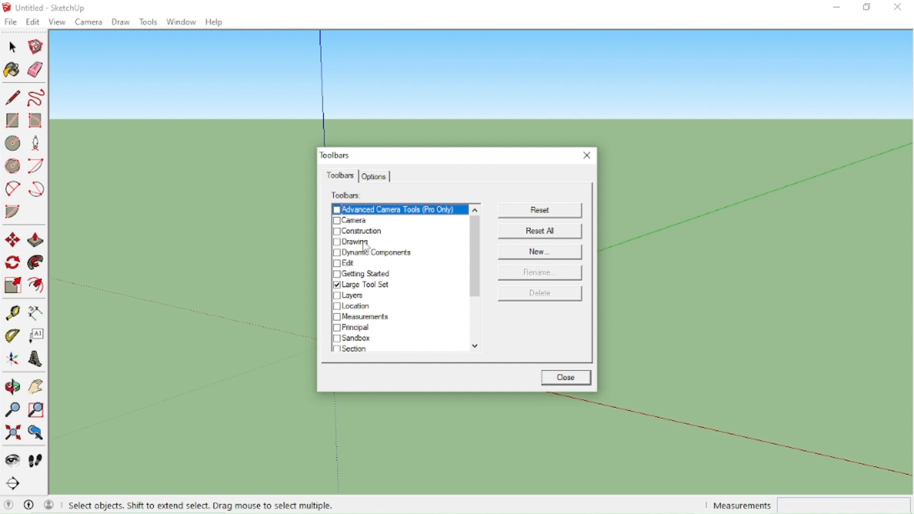
{"action": "scroll", "coordinate": [367, 247], "scroll_direction": "down", "scroll_amount": 2}
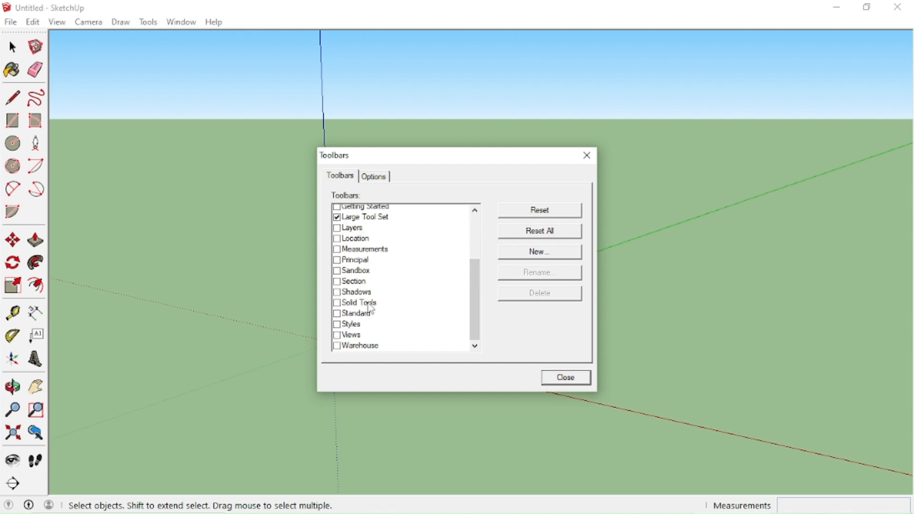
{"action": "scroll", "coordinate": [371, 309], "scroll_direction": "down", "scroll_amount": 1}
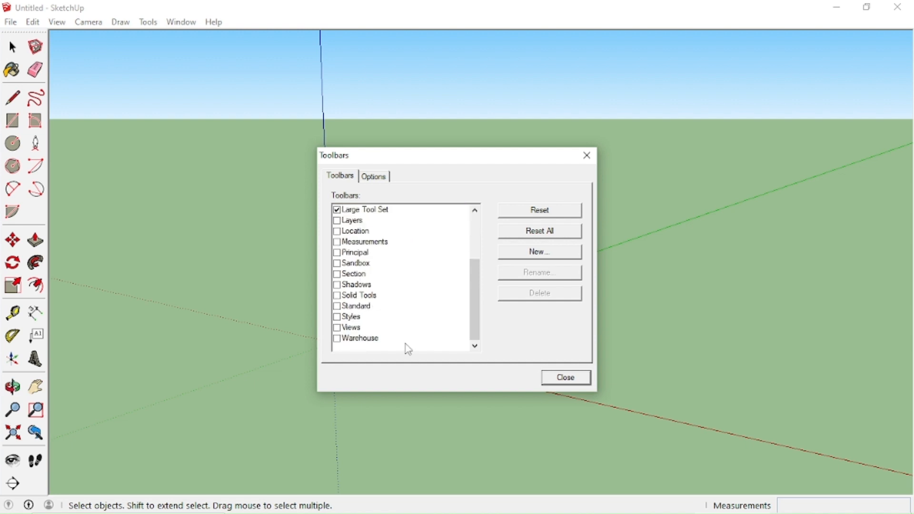
{"action": "left_click", "coordinate": [566, 379]}
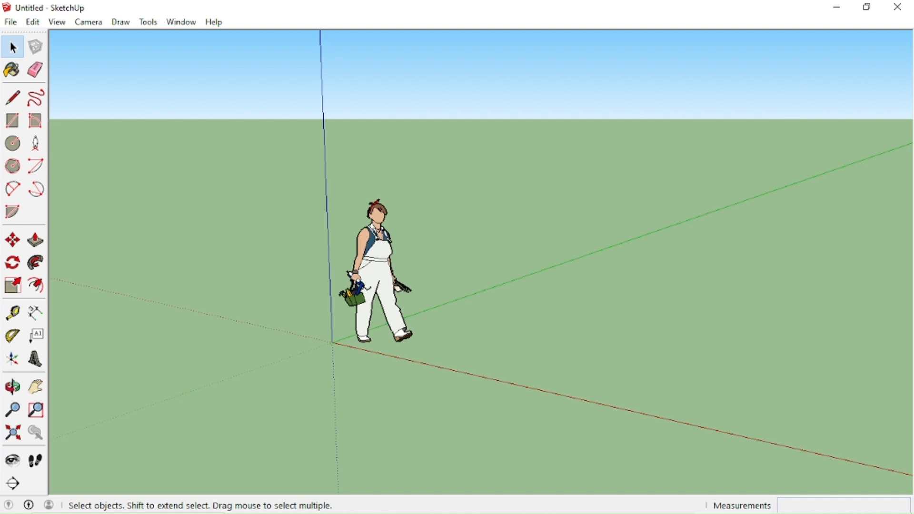
Draw a rectangle about 1.63 m by 1.01 m on the ground beyond the red axis, beside the standing figure.
{"action": "left_click", "coordinate": [13, 143]}
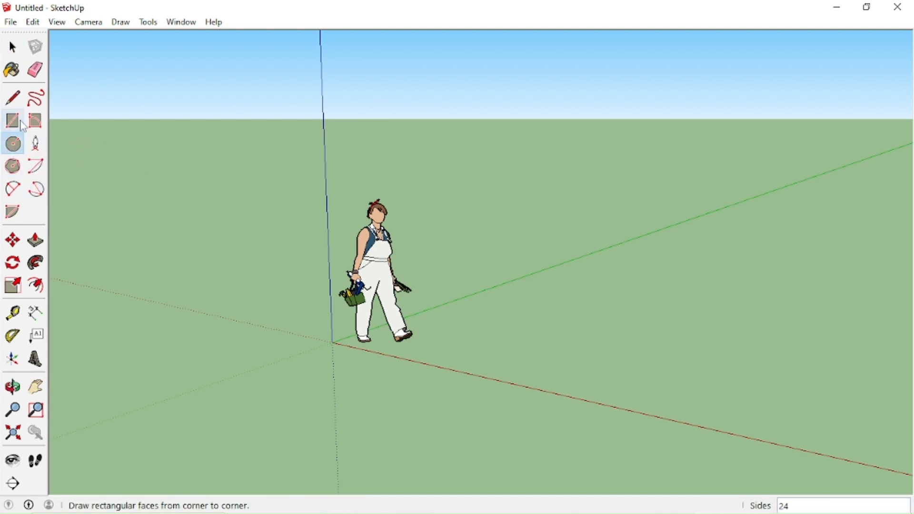
{"action": "left_click", "coordinate": [13, 121]}
{"action": "left_click", "coordinate": [501, 349]}
{"action": "left_click", "coordinate": [669, 353]}
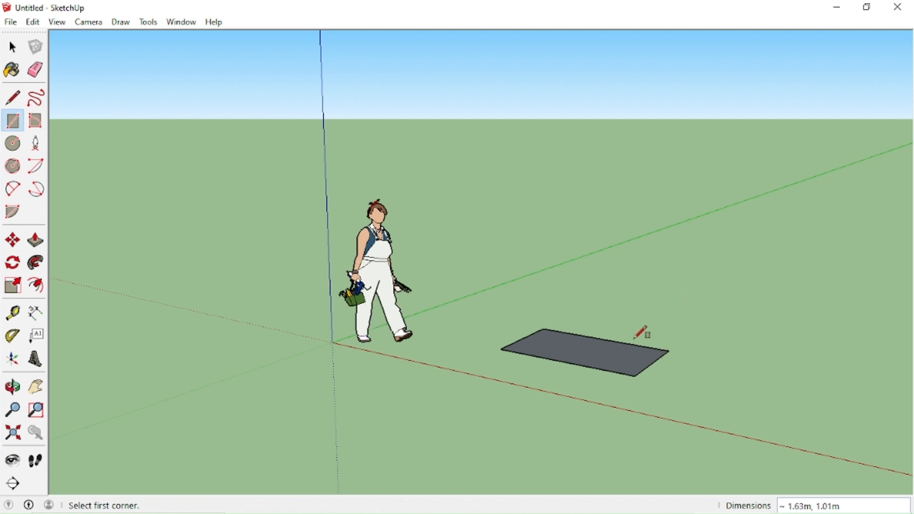
Push/Pull the rectangle upward by about 0.90 m to form a box.
{"action": "left_click", "coordinate": [35, 240]}
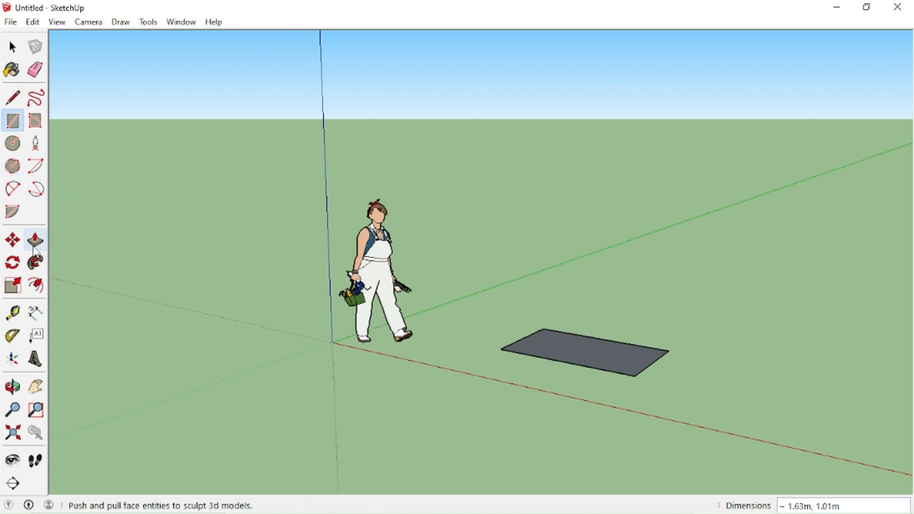
{"action": "left_click_drag", "start_coordinate": [535, 349], "coordinate": [600, 284]}
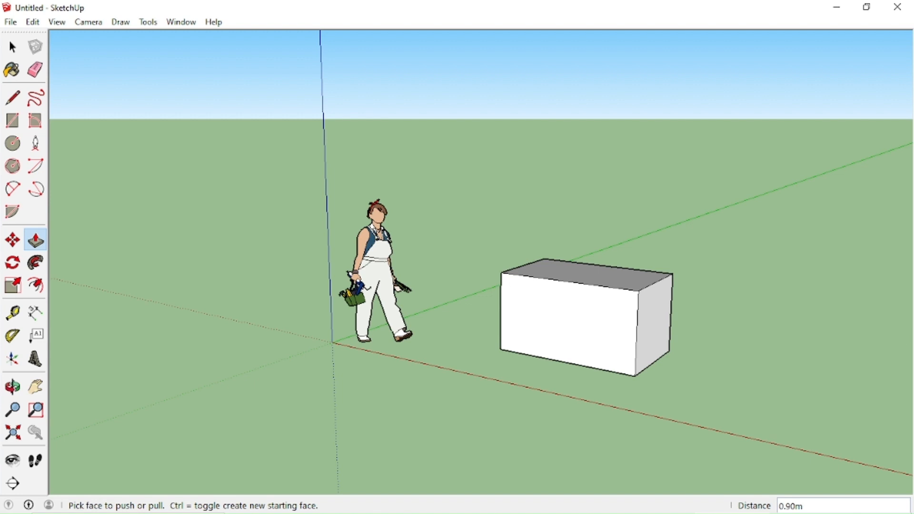
Examine the box close up and from a distance, and orbit to a more frontal view of it.
{"action": "scroll", "coordinate": [564, 333], "scroll_direction": "up", "scroll_amount": 5}
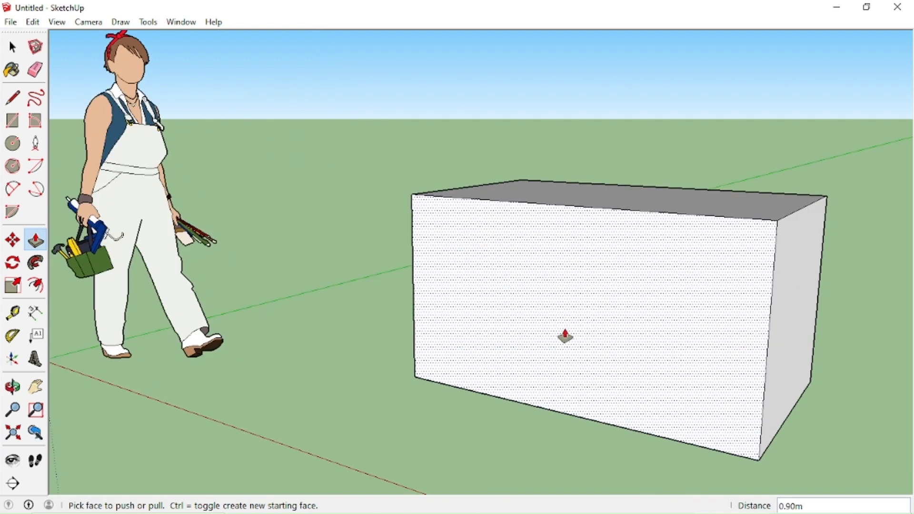
{"action": "scroll", "coordinate": [566, 337], "scroll_direction": "up", "scroll_amount": 2}
{"action": "scroll", "coordinate": [573, 333], "scroll_direction": "down", "scroll_amount": 4}
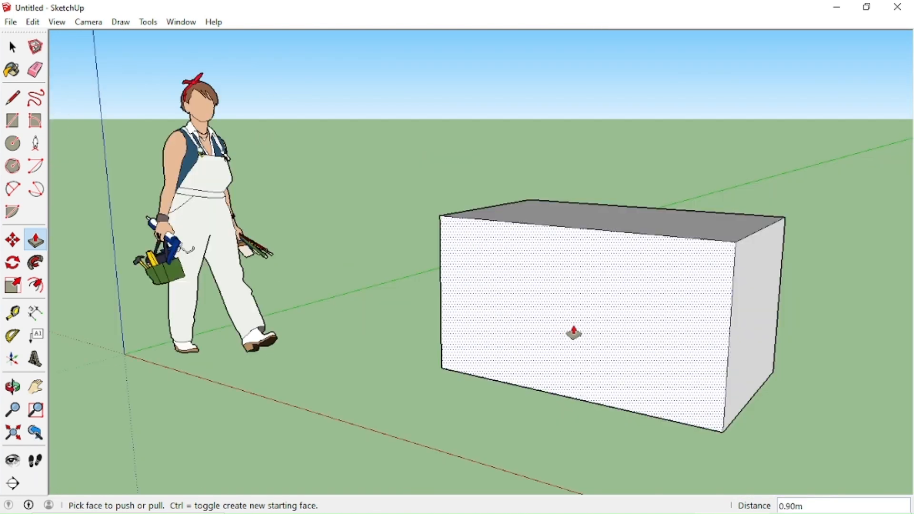
{"action": "scroll", "coordinate": [574, 333], "scroll_direction": "down", "scroll_amount": 3}
{"action": "key", "text": "o"}
{"action": "left_click_drag", "start_coordinate": [623, 347], "coordinate": [745, 384]}
{"action": "key", "text": "p"}
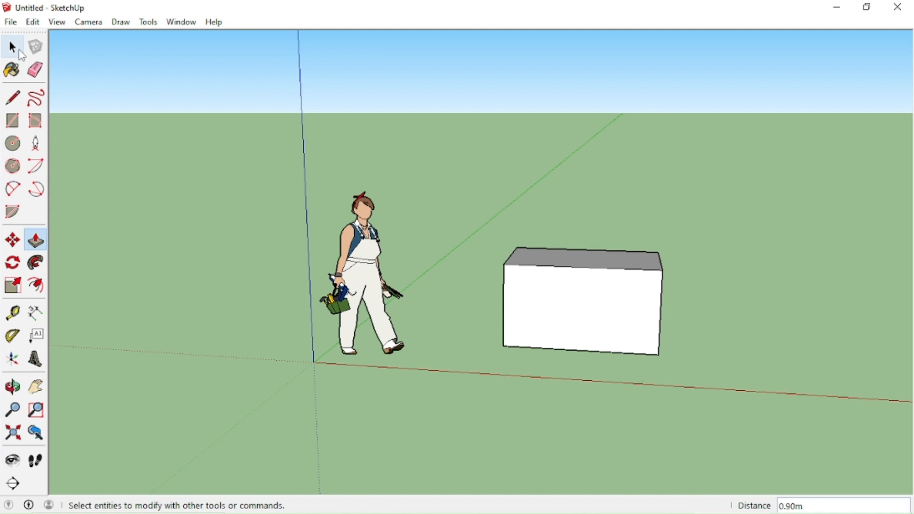
{"action": "key", "text": "p"}
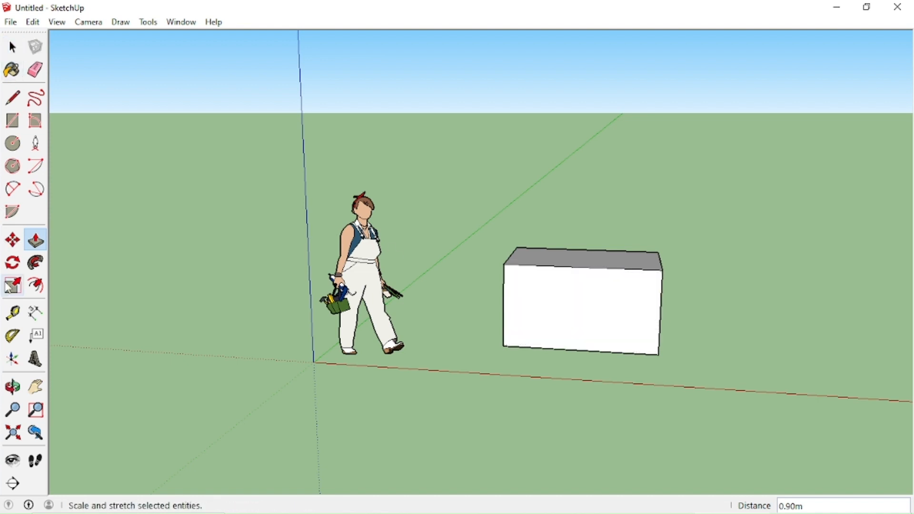
Try selecting the box's front face alone and together with its bounding edges, and clear the selection.
{"action": "left_click", "coordinate": [12, 47]}
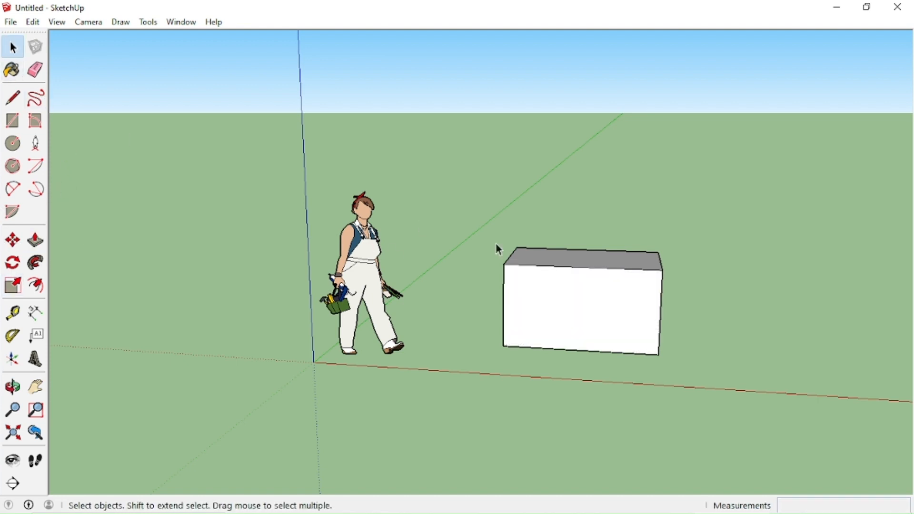
{"action": "left_click", "coordinate": [515, 309]}
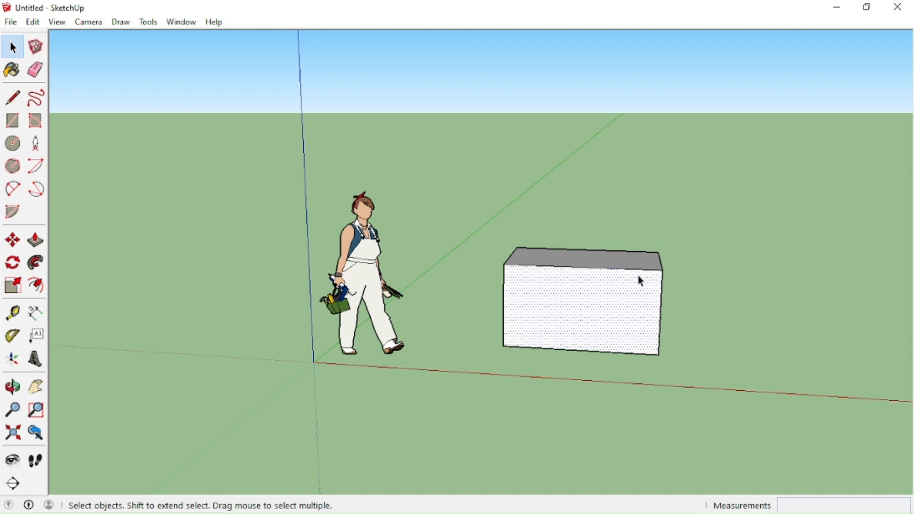
{"action": "double_click", "coordinate": [555, 321]}
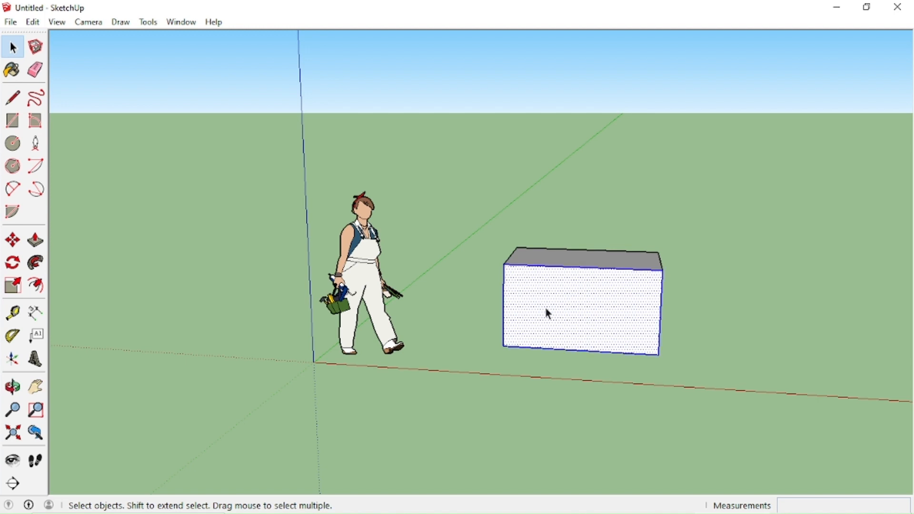
{"action": "left_click", "coordinate": [467, 322]}
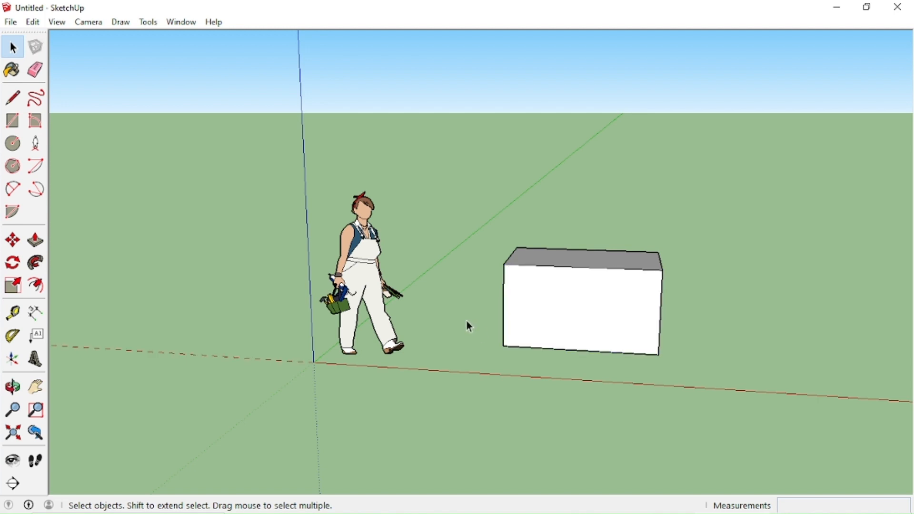
{"action": "left_click", "coordinate": [540, 328]}
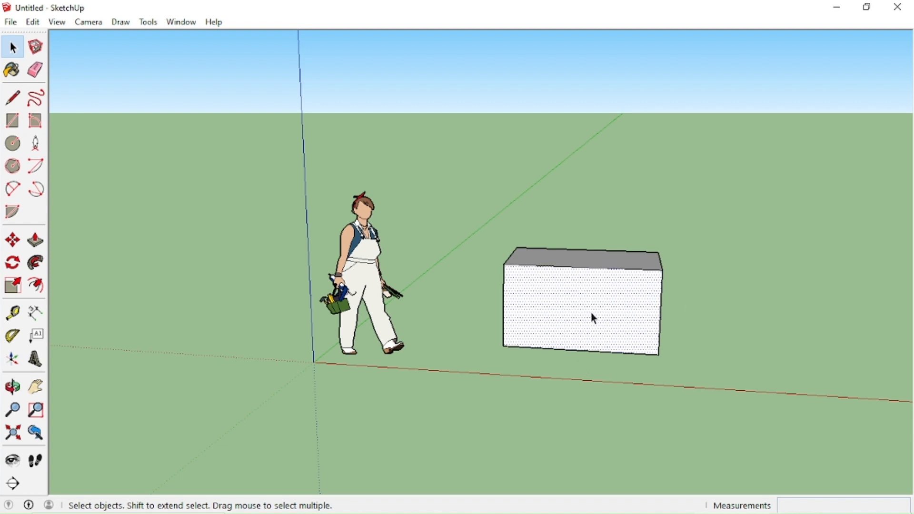
{"action": "double_click", "coordinate": [555, 321]}
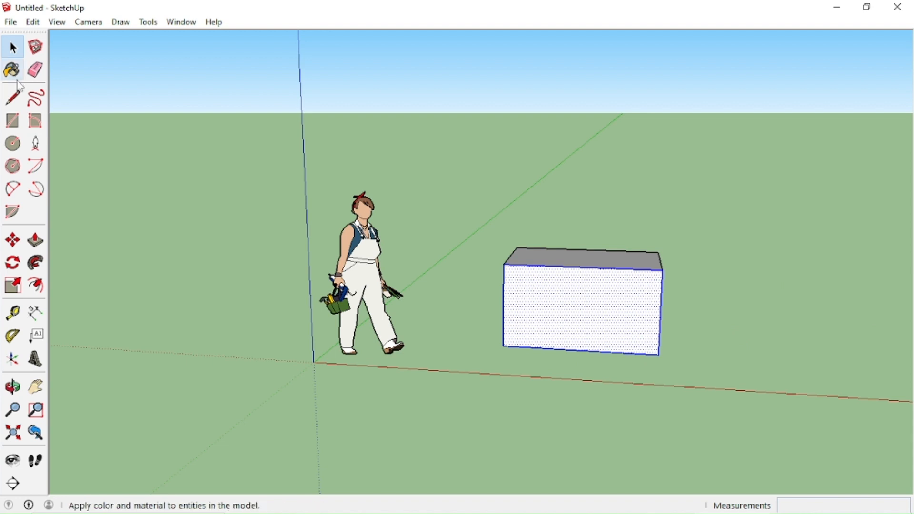
{"action": "left_click", "coordinate": [36, 73]}
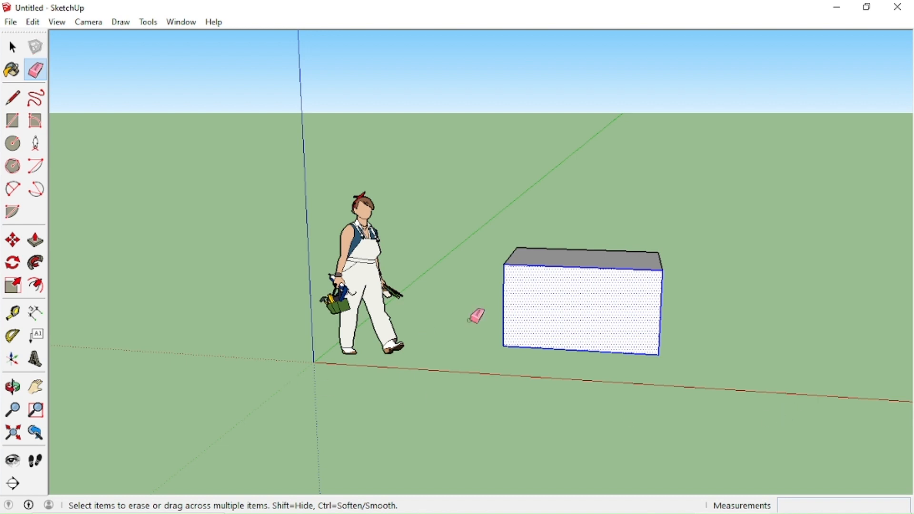
{"action": "left_click", "coordinate": [13, 47]}
{"action": "left_click", "coordinate": [455, 284]}
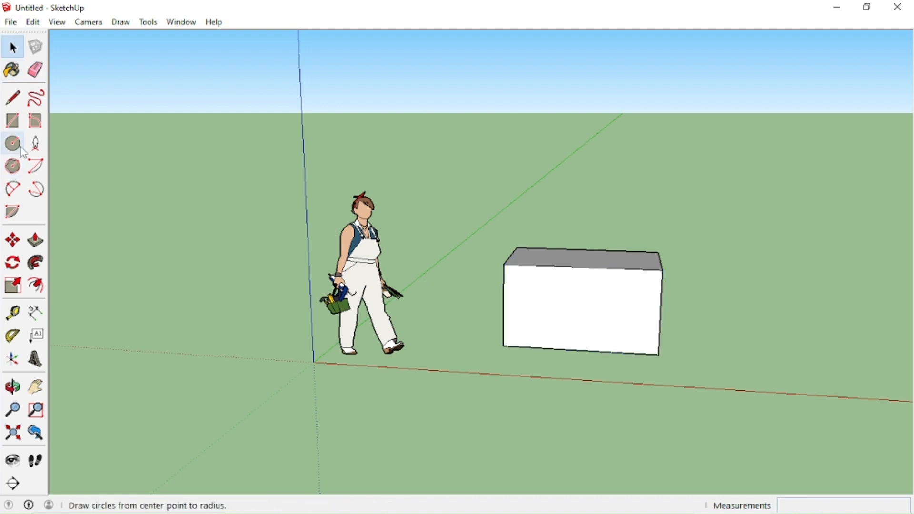
Erase the box's left front vertical edge, the edges around its top face and the standing figure.
{"action": "left_click", "coordinate": [44, 74]}
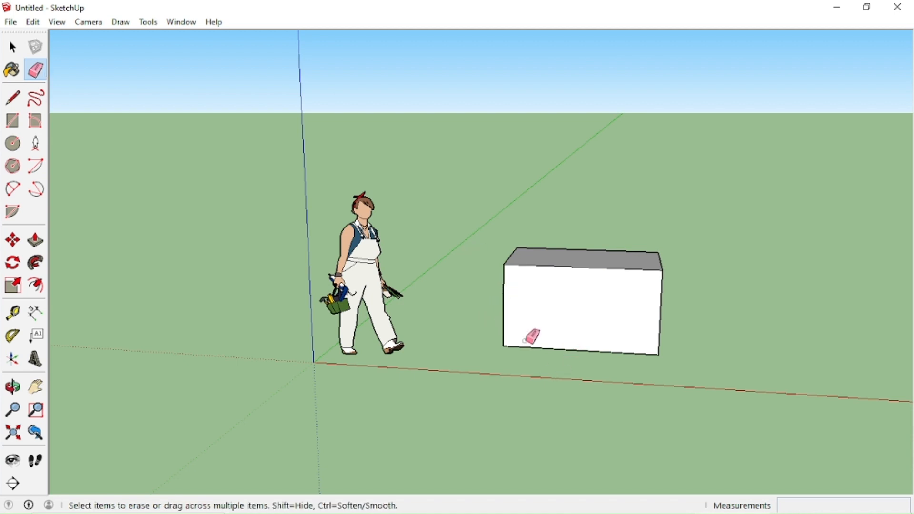
{"action": "left_click_drag", "start_coordinate": [504, 318], "coordinate": [492, 309]}
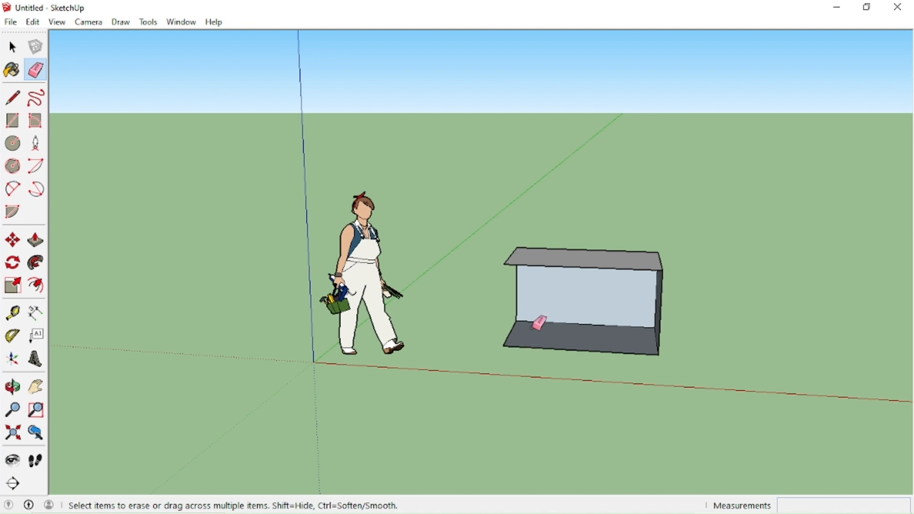
{"action": "mouse_move", "coordinate": [499, 257]}
{"action": "left_mouse_down"}
{"action": "mouse_move", "coordinate": [550, 251]}
{"action": "mouse_move", "coordinate": [646, 270]}
{"action": "mouse_move", "coordinate": [667, 264]}
{"action": "mouse_move", "coordinate": [570, 265]}
{"action": "mouse_move", "coordinate": [509, 253]}
{"action": "mouse_move", "coordinate": [580, 268]}
{"action": "mouse_move", "coordinate": [519, 256]}
{"action": "mouse_move", "coordinate": [606, 254]}
{"action": "mouse_move", "coordinate": [663, 267]}
{"action": "mouse_move", "coordinate": [664, 255]}
{"action": "left_mouse_up"}
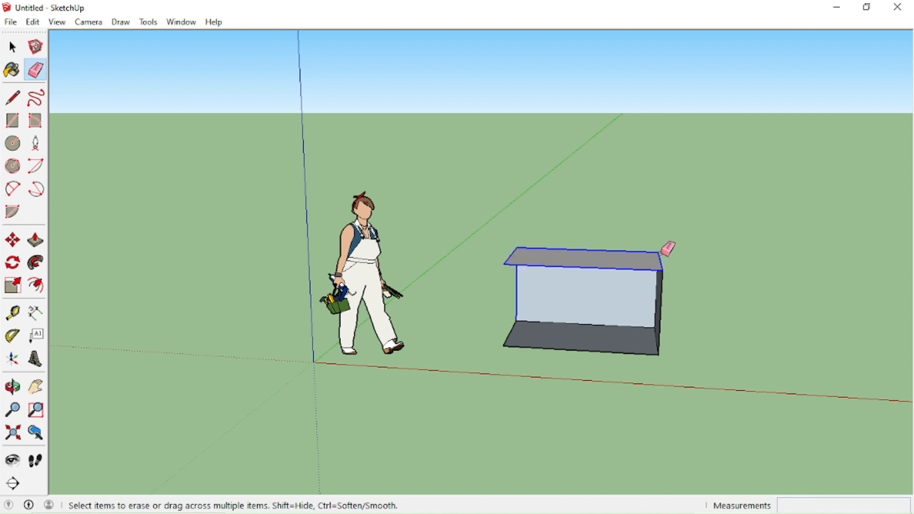
{"action": "mouse_move", "coordinate": [664, 255]}
{"action": "left_mouse_down"}
{"action": "mouse_move", "coordinate": [344, 255]}
{"action": "mouse_move", "coordinate": [484, 282]}
{"action": "mouse_move", "coordinate": [561, 247]}
{"action": "mouse_move", "coordinate": [572, 255]}
{"action": "left_mouse_up"}
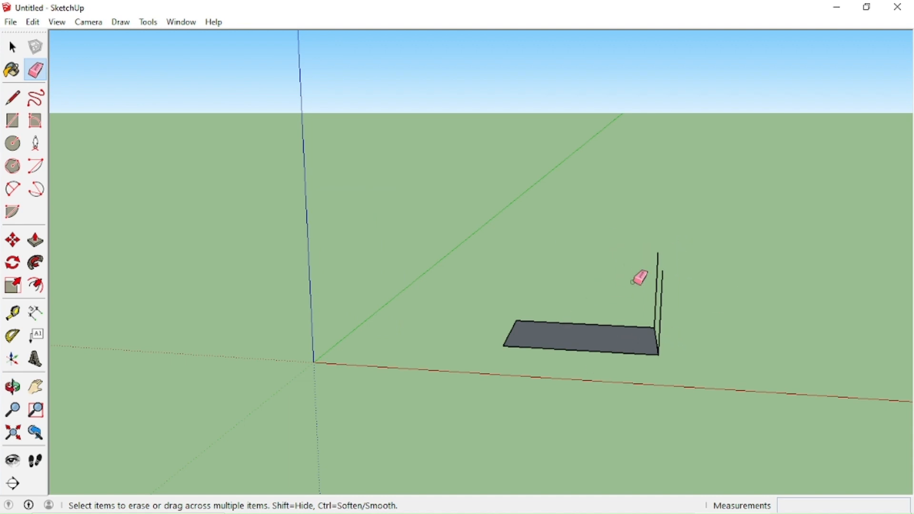
Undo the recent erasures and erase the box's top edges and left back vertical edge in a single eraser sweep.
{"action": "key", "text": "ctrl+z"}
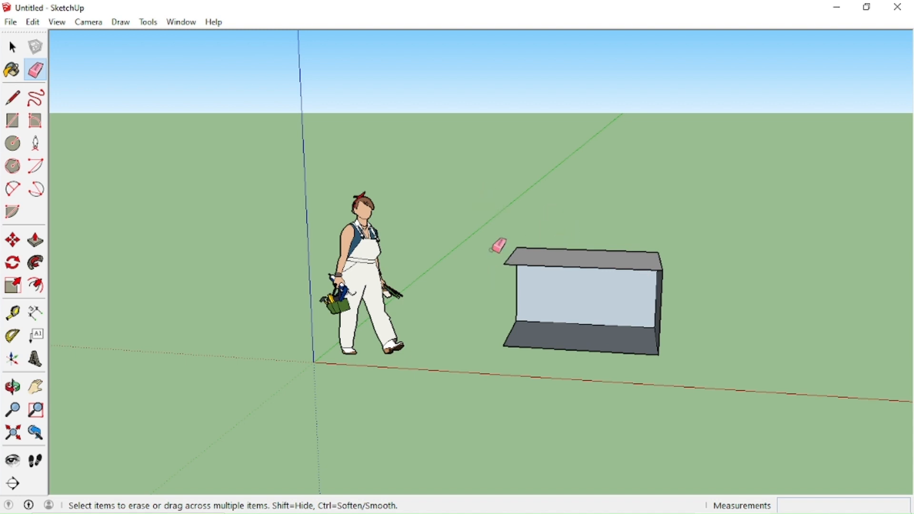
{"action": "mouse_move", "coordinate": [504, 262]}
{"action": "left_mouse_down"}
{"action": "mouse_move", "coordinate": [554, 271]}
{"action": "mouse_move", "coordinate": [653, 253]}
{"action": "mouse_move", "coordinate": [690, 267]}
{"action": "left_mouse_up"}
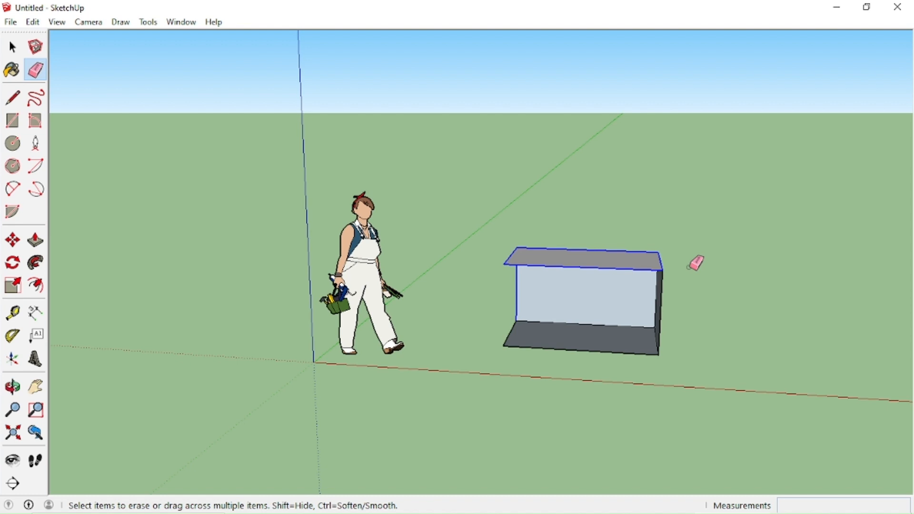
{"action": "left_click_drag", "start_coordinate": [689, 267], "coordinate": [690, 267]}
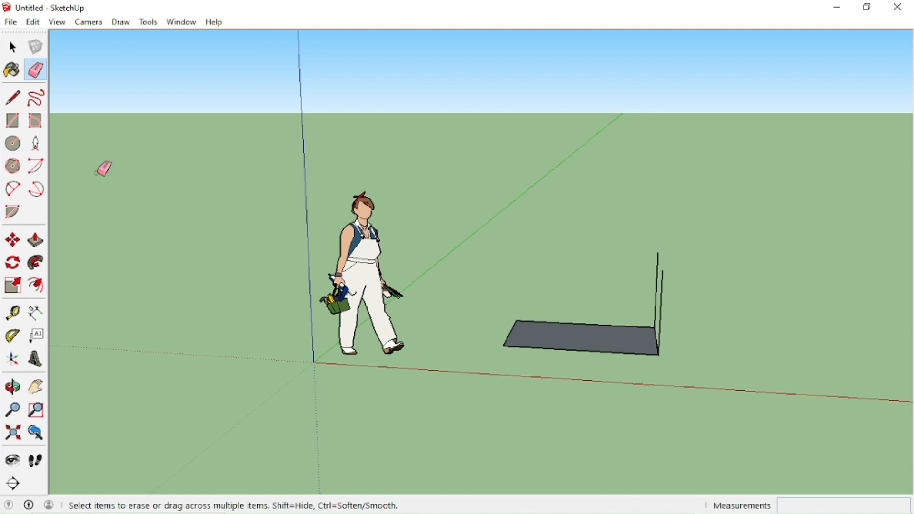
Redraw the box's left front vertical edge and its front, back and left top edges with the Line tool.
{"action": "left_click", "coordinate": [13, 98]}
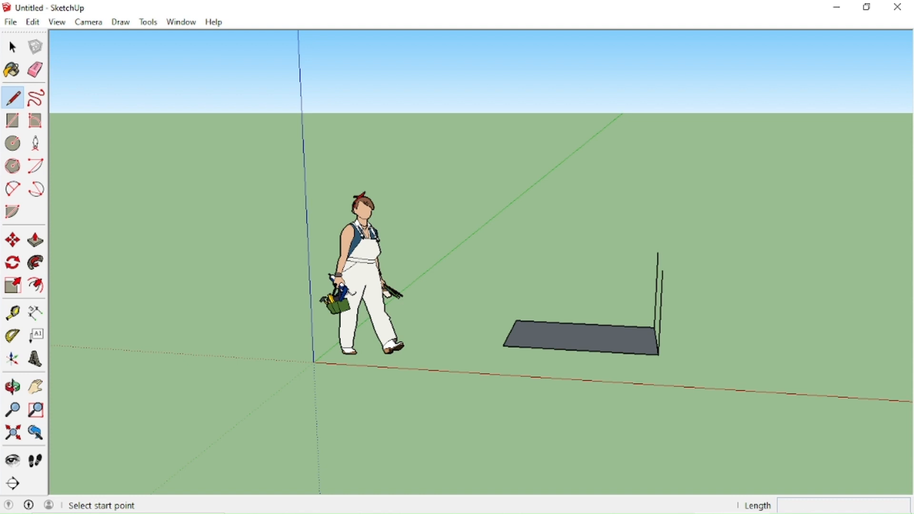
{"action": "left_click", "coordinate": [504, 345]}
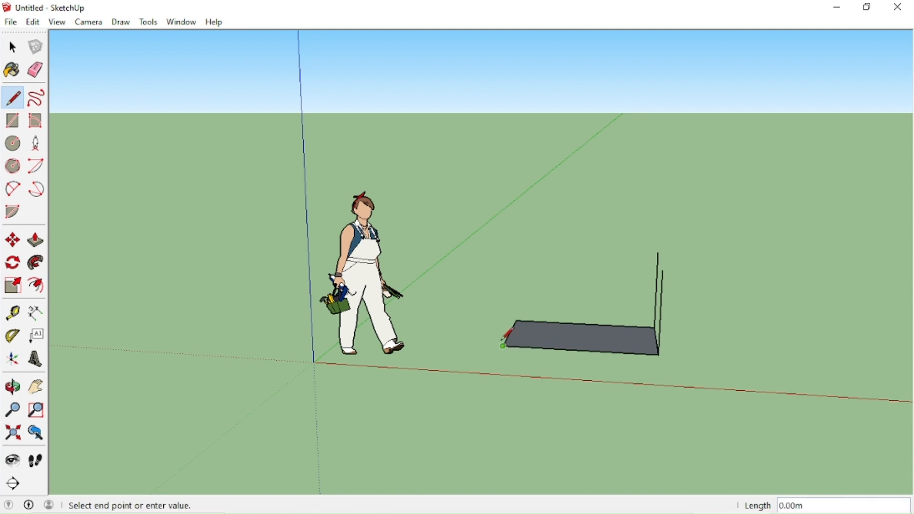
{"action": "left_click", "coordinate": [504, 262]}
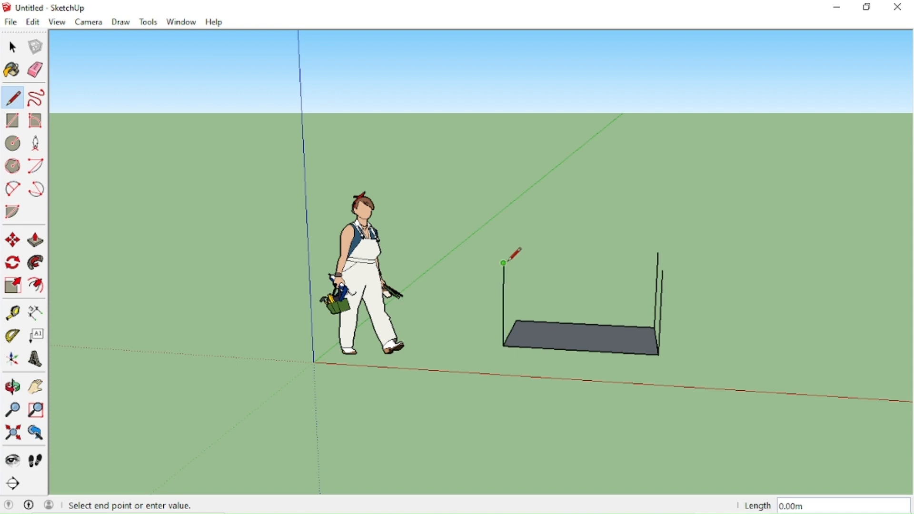
{"action": "left_click", "coordinate": [663, 271]}
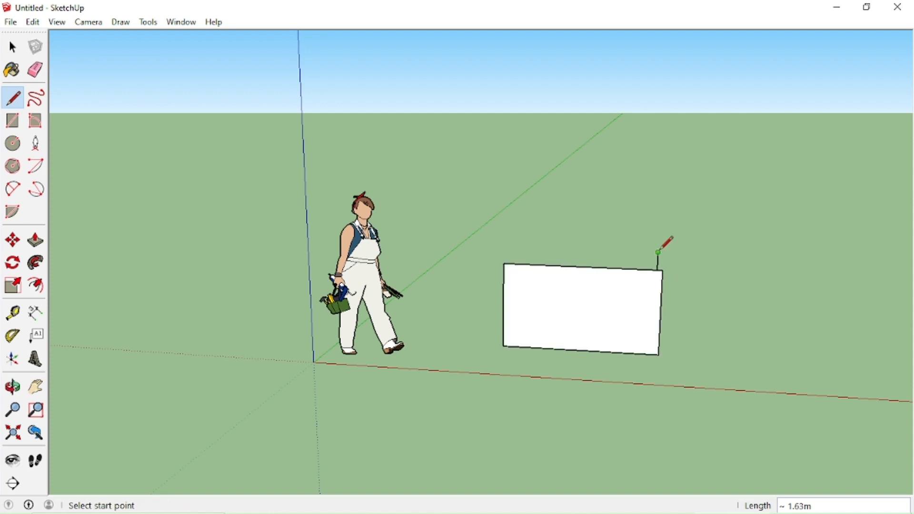
{"action": "left_click", "coordinate": [659, 252]}
{"action": "left_click", "coordinate": [518, 248]}
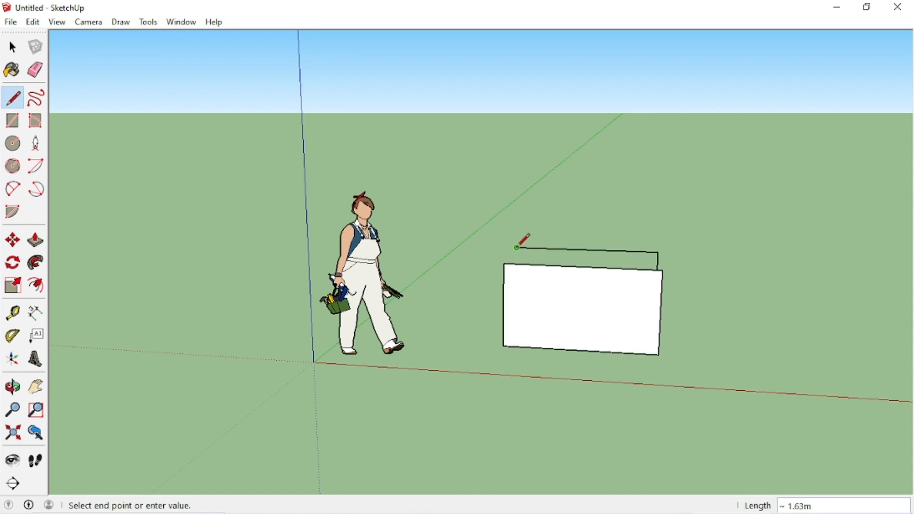
{"action": "left_click", "coordinate": [504, 263]}
{"action": "key", "text": "Escape"}
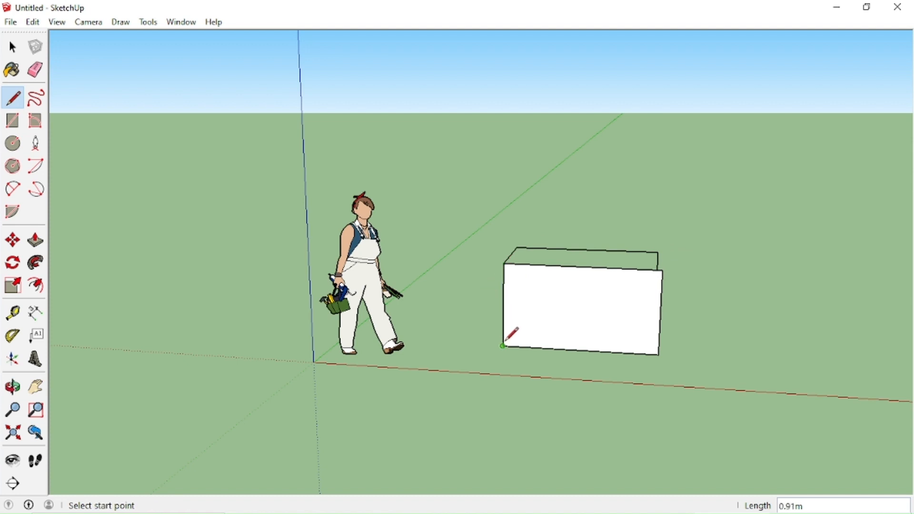
Draw the box's missing left back vertical edge and right top edge to close its side walls.
{"action": "middle_click_drag", "start_coordinate": [435, 307], "coordinate": [603, 338]}
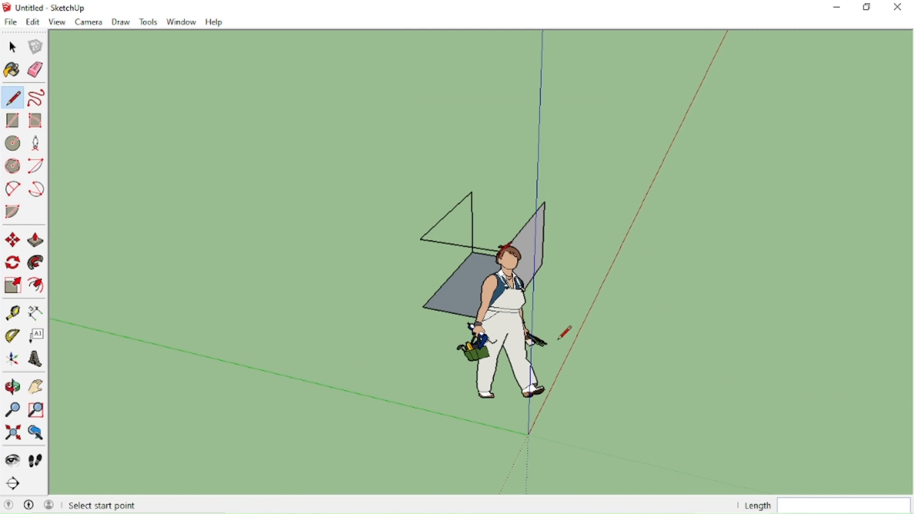
{"action": "left_click", "coordinate": [420, 239]}
{"action": "left_click", "coordinate": [423, 308]}
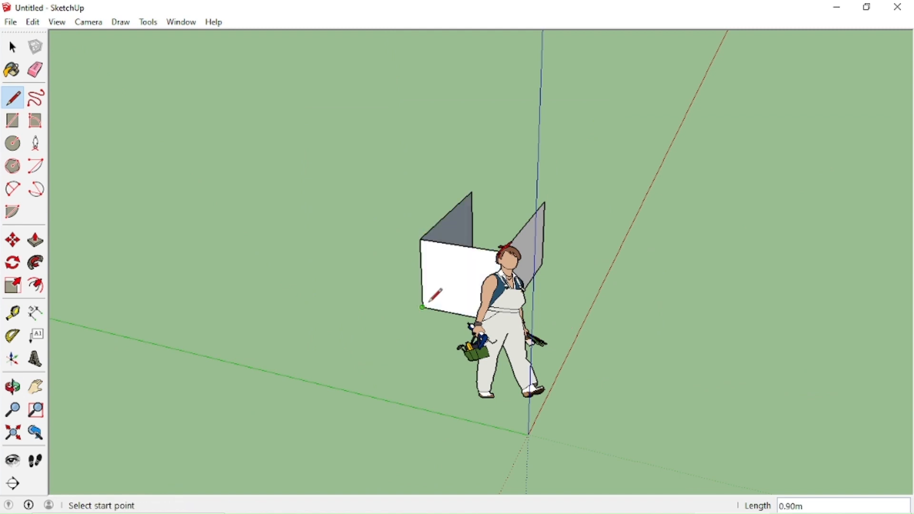
{"action": "left_click", "coordinate": [472, 192]}
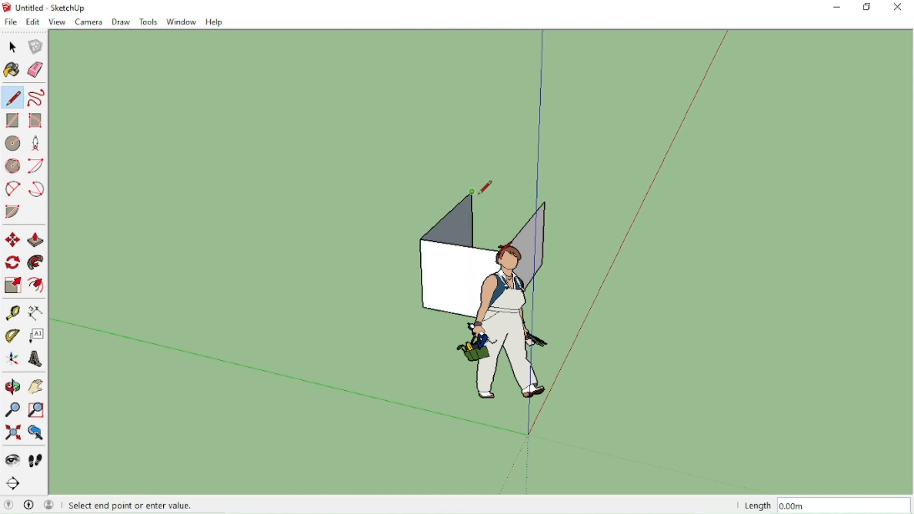
{"action": "left_click", "coordinate": [544, 201]}
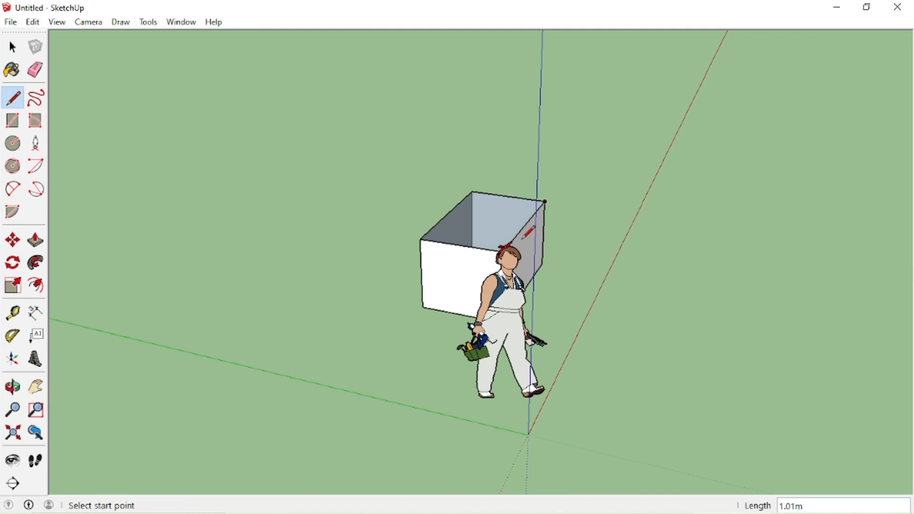
Try to close the box's open top by retracing its top edges with the Line tool.
{"action": "left_click", "coordinate": [423, 240]}
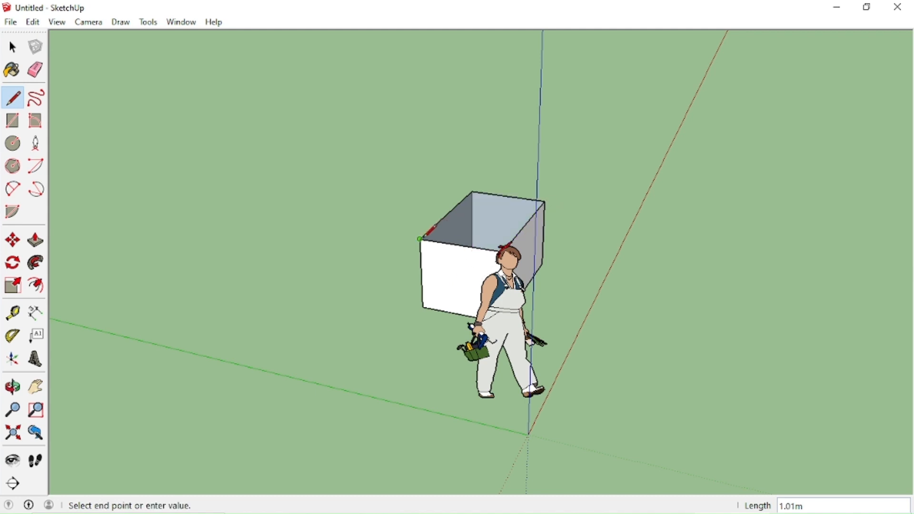
{"action": "left_click", "coordinate": [472, 191]}
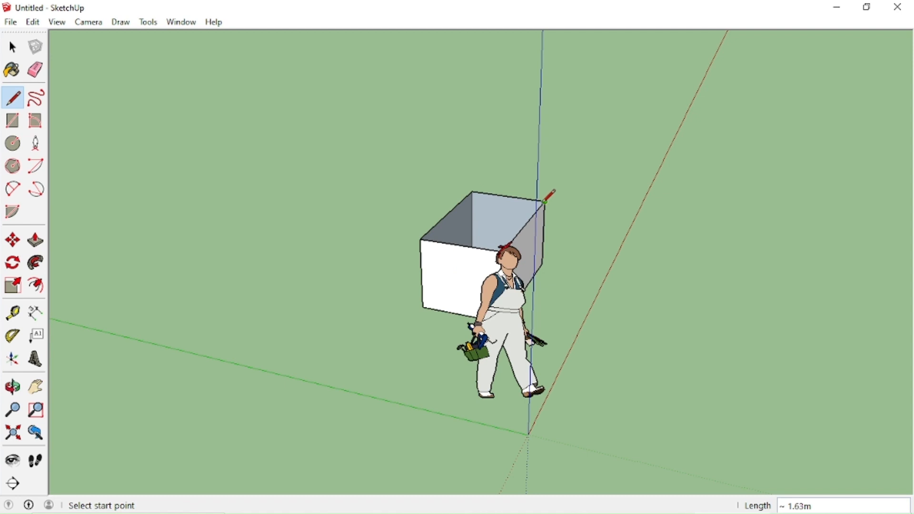
{"action": "left_click", "coordinate": [546, 202]}
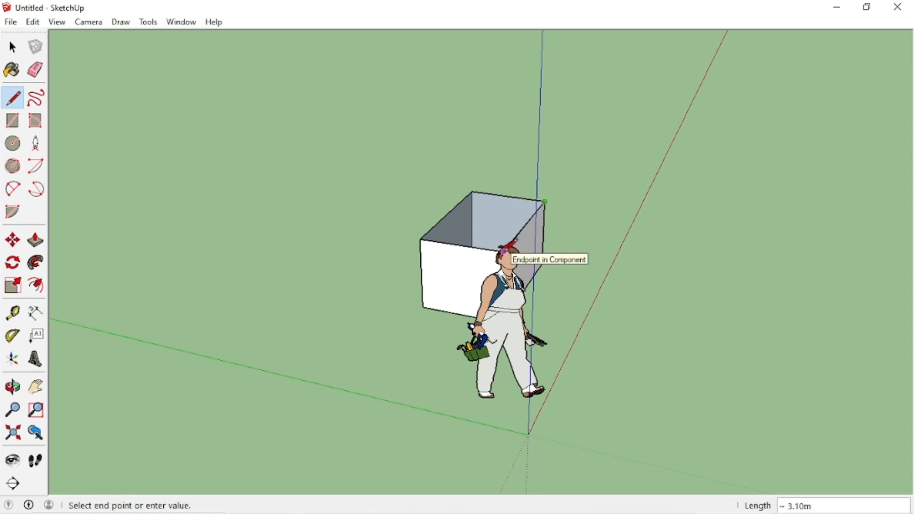
{"action": "middle_click_drag", "start_coordinate": [505, 255], "coordinate": [339, 270]}
{"action": "key", "text": "Escape"}
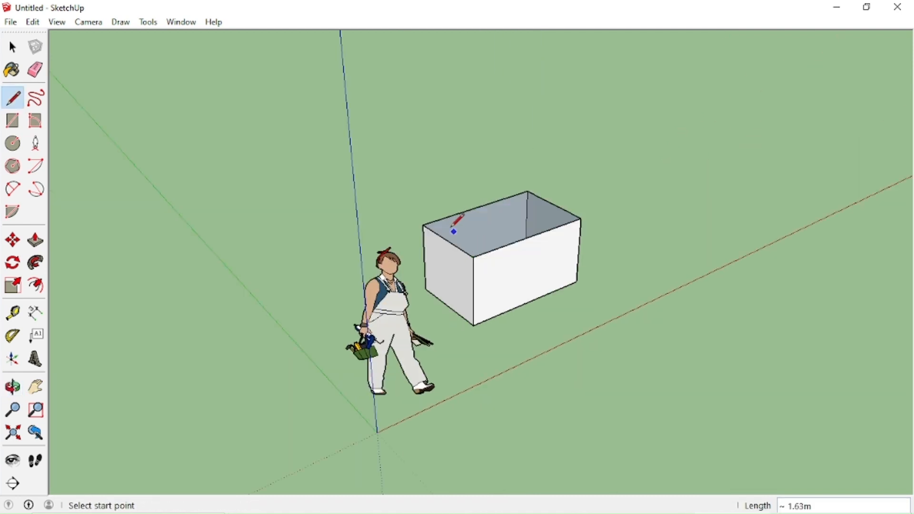
{"action": "left_click", "coordinate": [423, 226]}
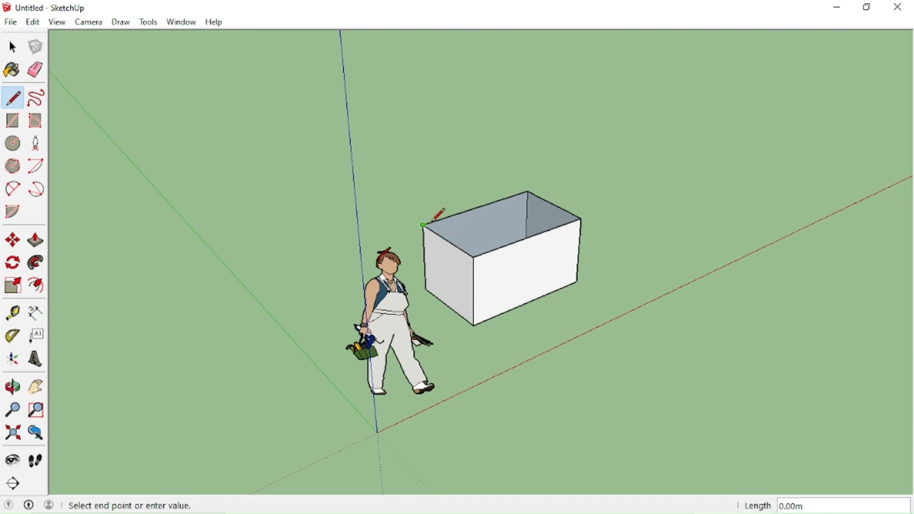
{"action": "key", "text": "Escape"}
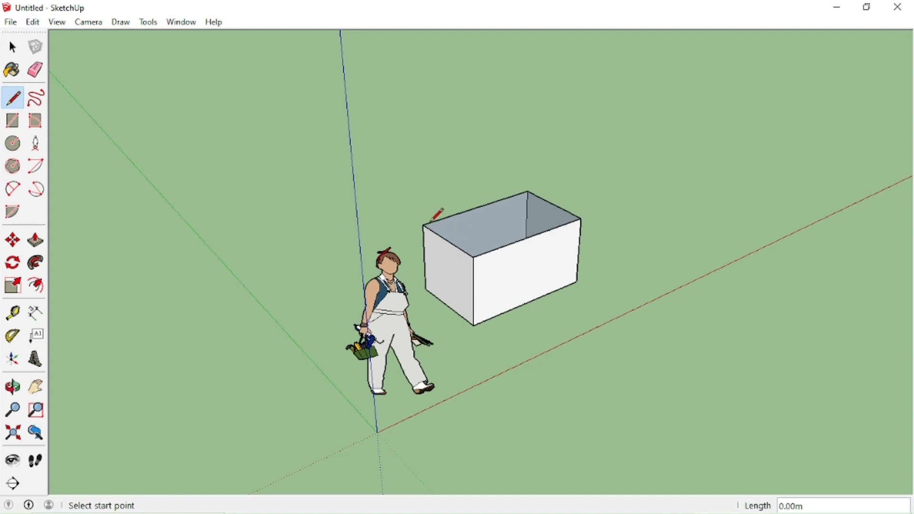
Draw a closed irregular shape with the Freehand tool on the ground beside the box's right end.
{"action": "middle_click_drag", "start_coordinate": [506, 351], "coordinate": [396, 268]}
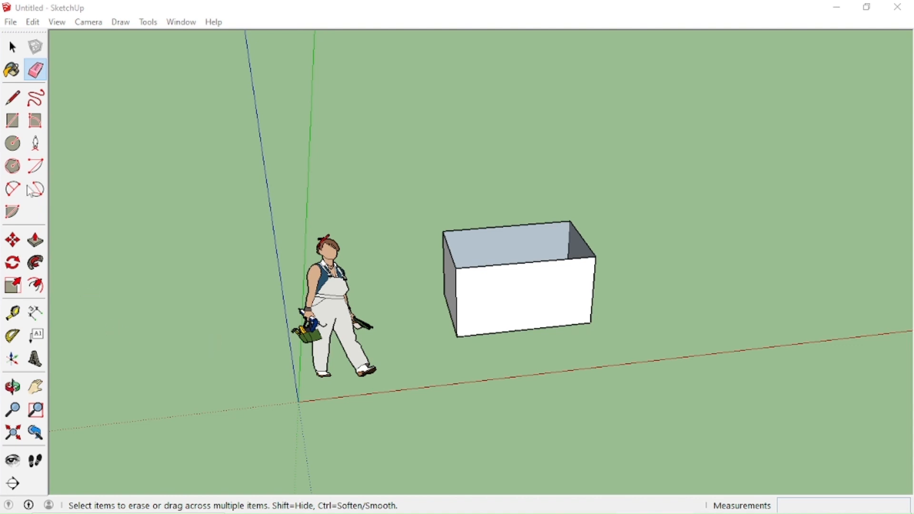
{"action": "left_click", "coordinate": [40, 102]}
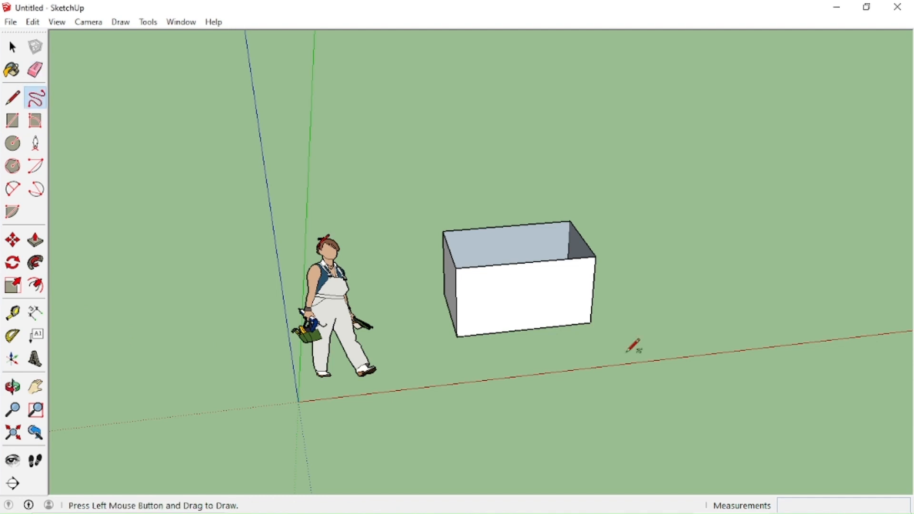
{"action": "key", "text": "o"}
{"action": "middle_click_drag", "start_coordinate": [606, 329], "coordinate": [608, 329]}
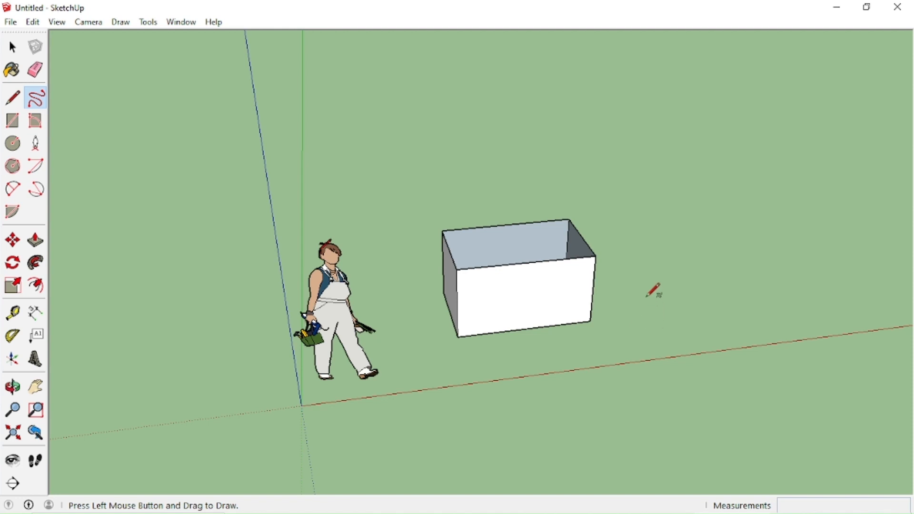
{"action": "mouse_move", "coordinate": [650, 308]}
{"action": "left_mouse_down"}
{"action": "mouse_move", "coordinate": [631, 251]}
{"action": "mouse_move", "coordinate": [675, 245]}
{"action": "left_mouse_up"}
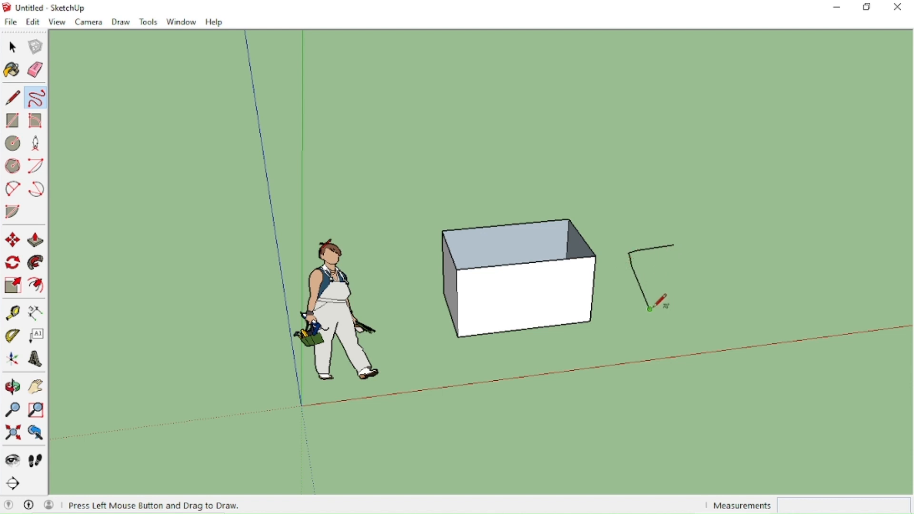
{"action": "mouse_move", "coordinate": [651, 309]}
{"action": "left_mouse_down"}
{"action": "mouse_move", "coordinate": [733, 279]}
{"action": "mouse_move", "coordinate": [699, 224]}
{"action": "mouse_move", "coordinate": [675, 245]}
{"action": "left_mouse_up"}
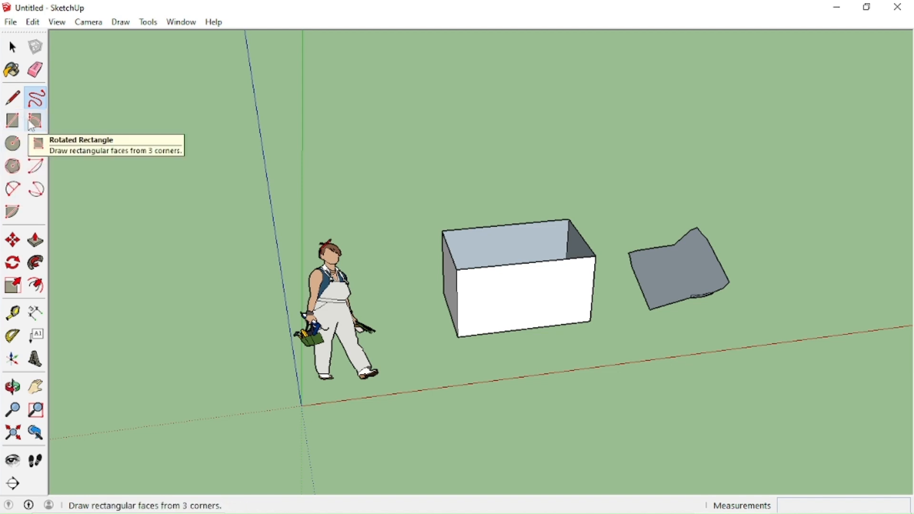
Draw a large center-point arc of about 64 degrees on the ground behind the box.
{"action": "left_click", "coordinate": [35, 169]}
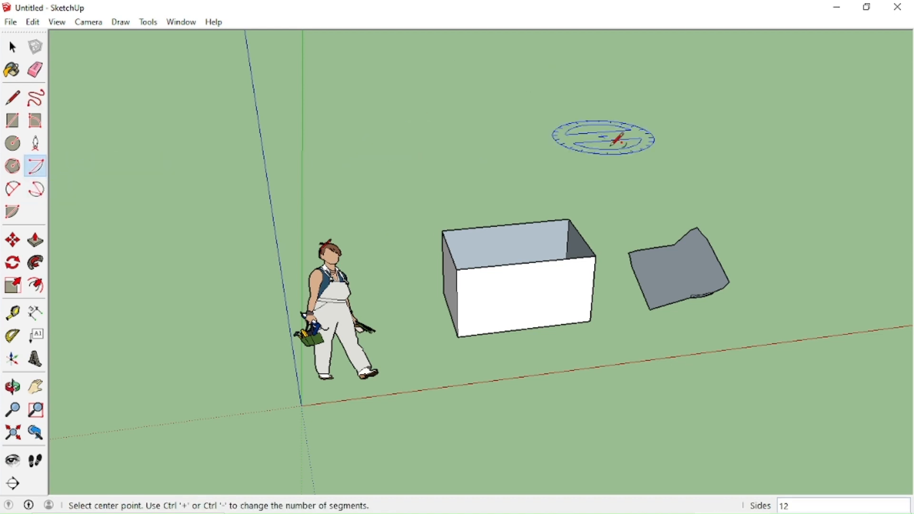
{"action": "left_click", "coordinate": [371, 160]}
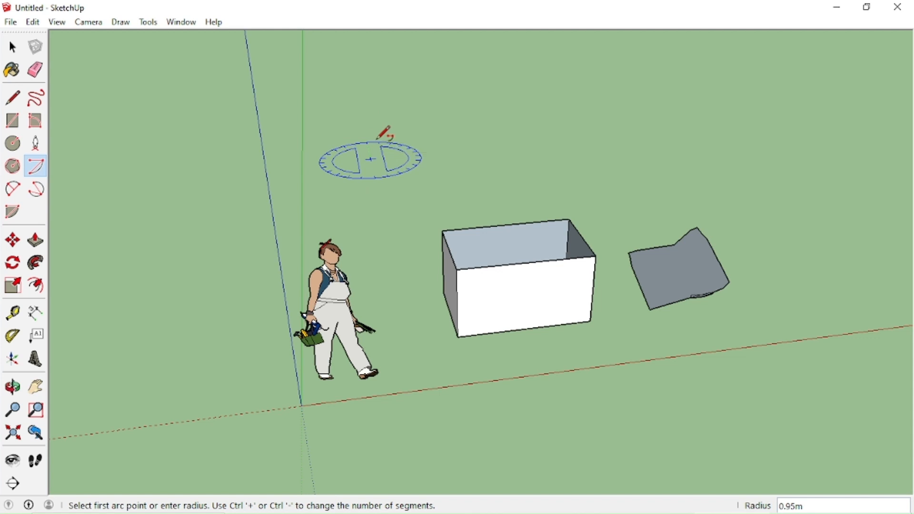
{"action": "left_click", "coordinate": [510, 106]}
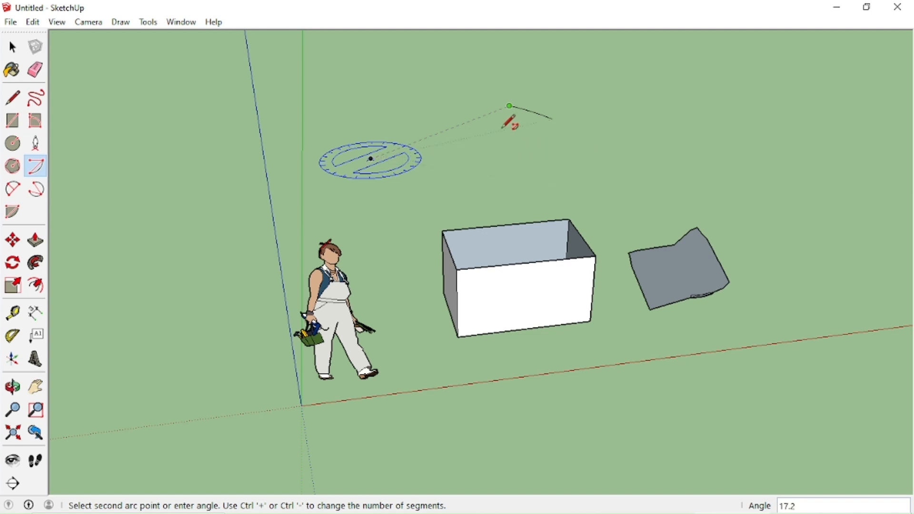
{"action": "left_click", "coordinate": [568, 168]}
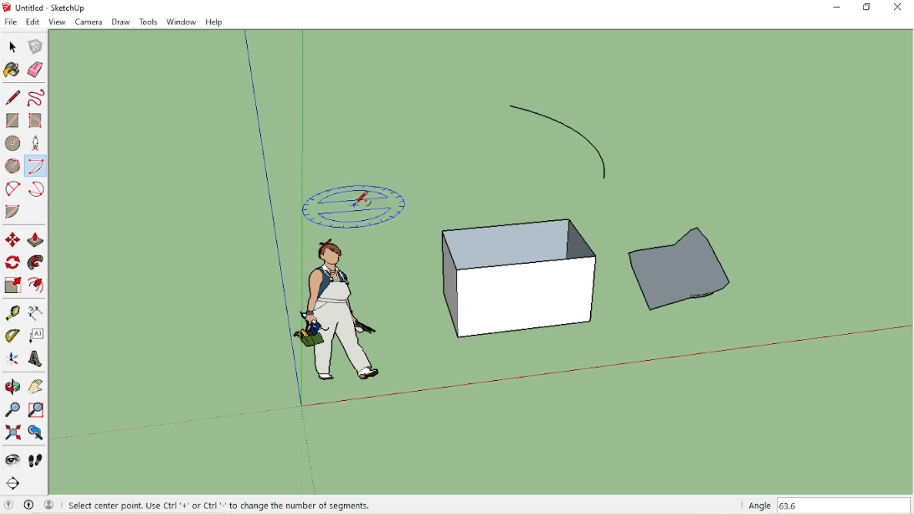
Draw a second, smaller center-point arc on the ground between the green axis and the large arc.
{"action": "left_click", "coordinate": [341, 182]}
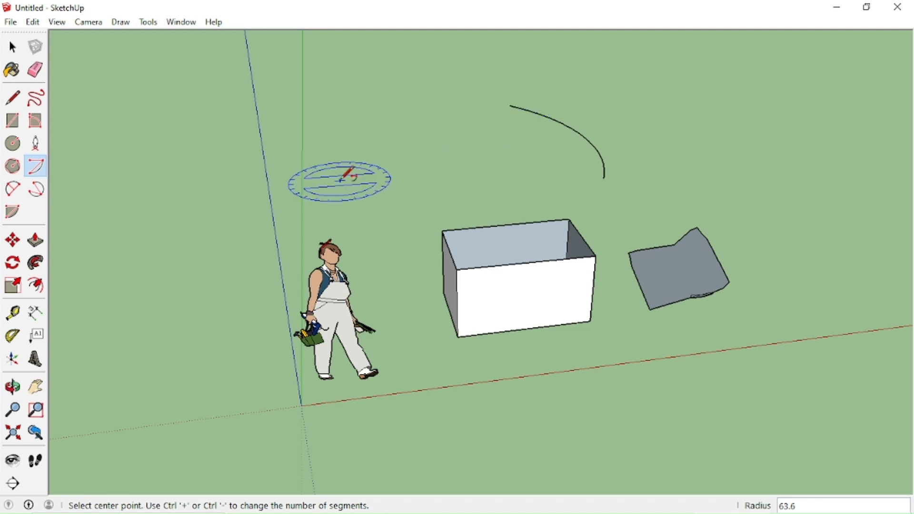
{"action": "left_click", "coordinate": [406, 165]}
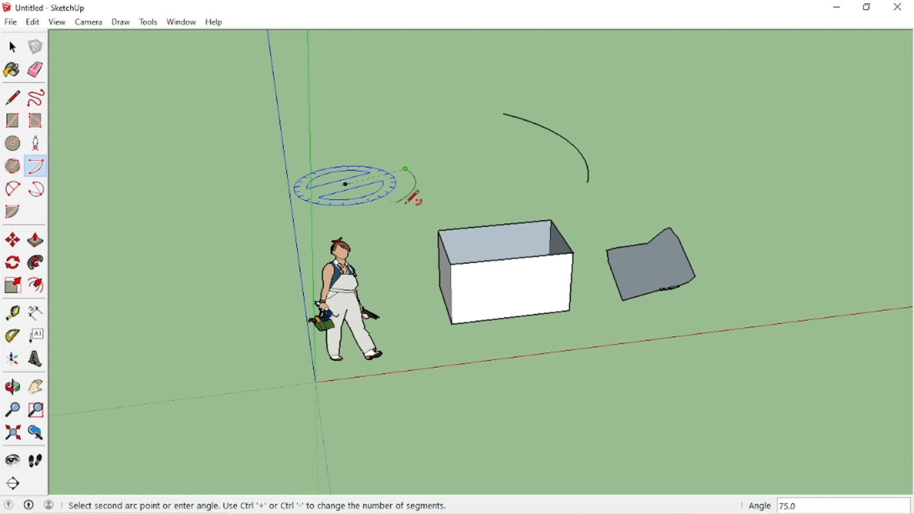
{"action": "scroll", "coordinate": [417, 199], "scroll_direction": "up", "scroll_amount": 4}
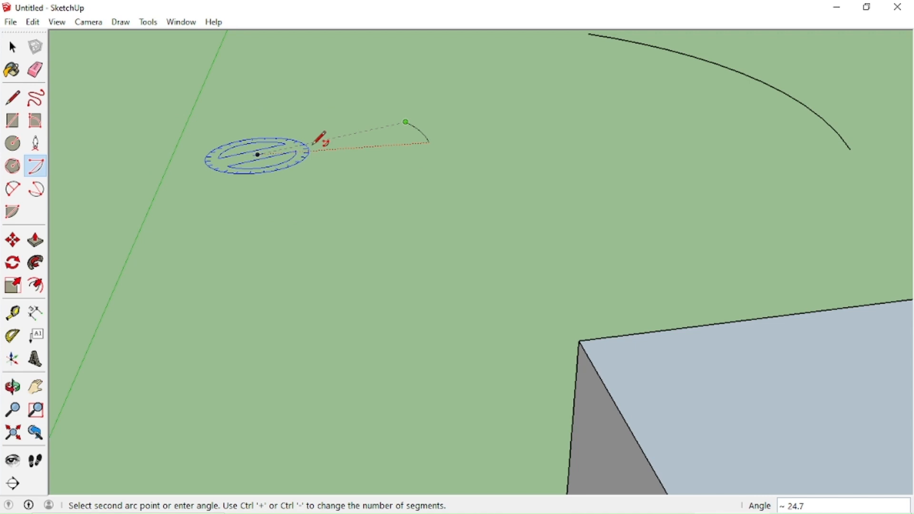
{"action": "left_click", "coordinate": [343, 217]}
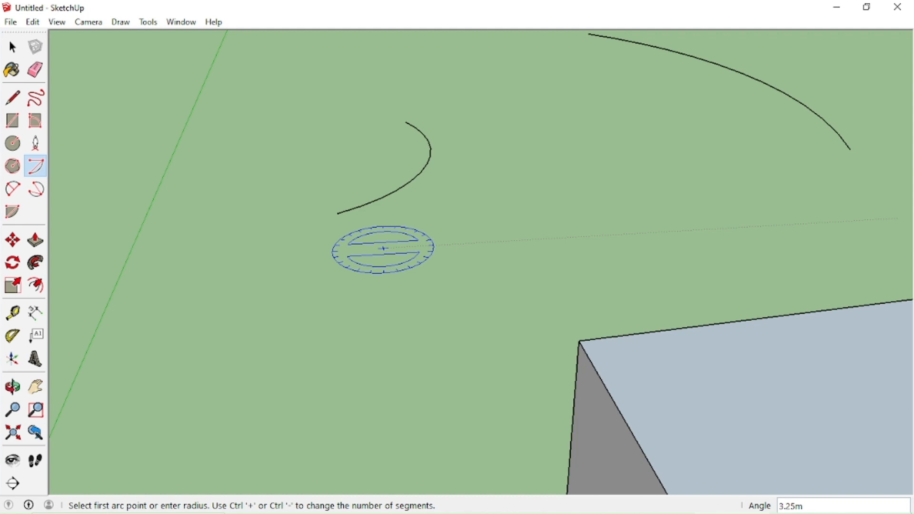
Draw a 2 Point Arc with a bulge of about 0.67 m on the ground between the two center-point arcs.
{"action": "scroll", "coordinate": [391, 246], "scroll_direction": "down", "scroll_amount": 1}
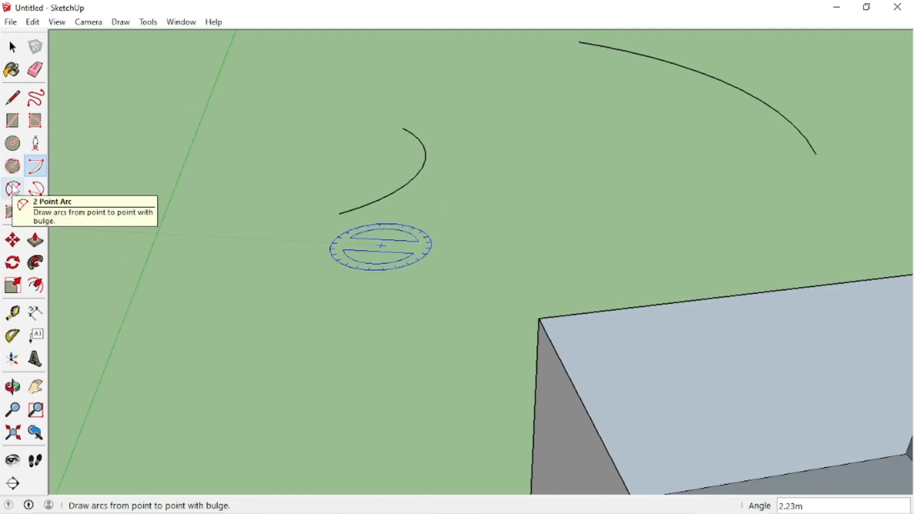
{"action": "left_click", "coordinate": [13, 189]}
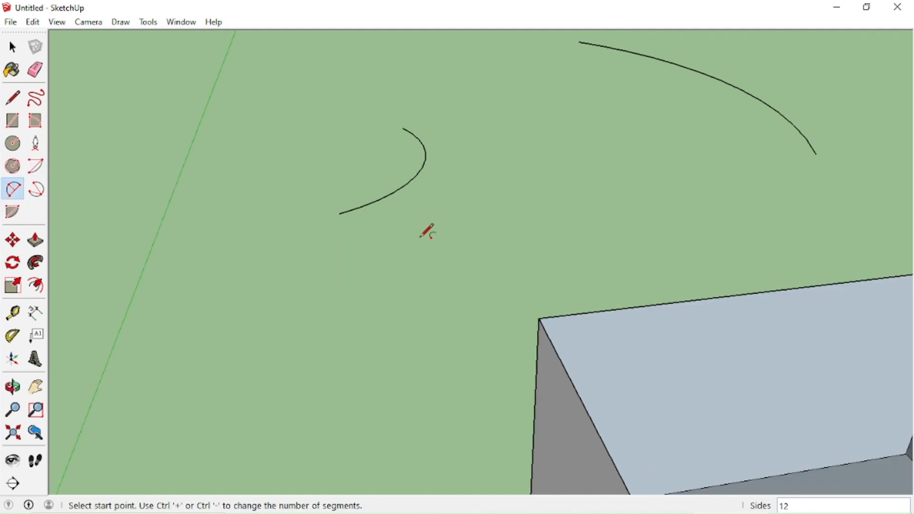
{"action": "middle_click_drag", "start_coordinate": [440, 205], "coordinate": [367, 289]}
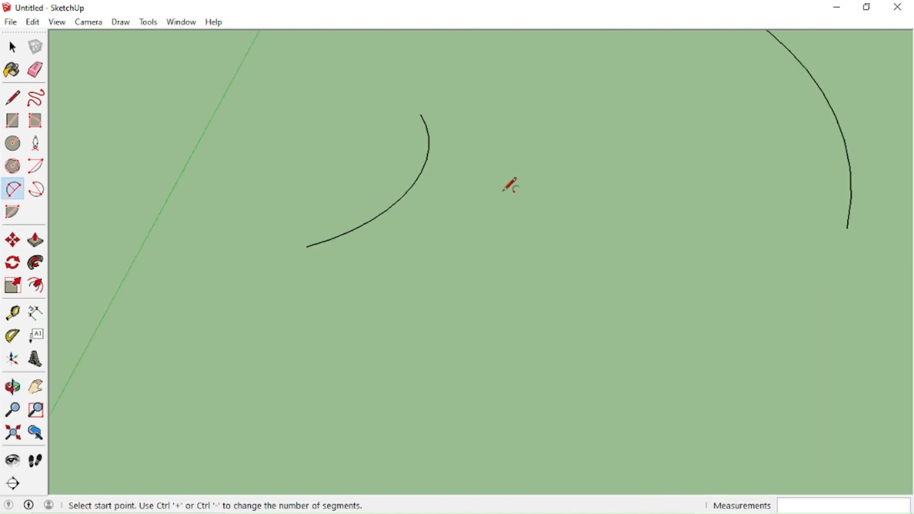
{"action": "left_click", "coordinate": [525, 177]}
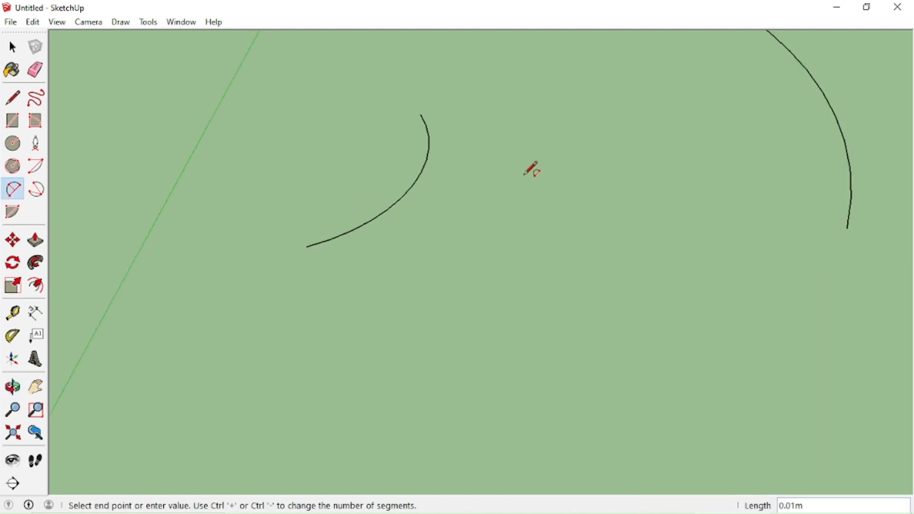
{"action": "left_click", "coordinate": [598, 176]}
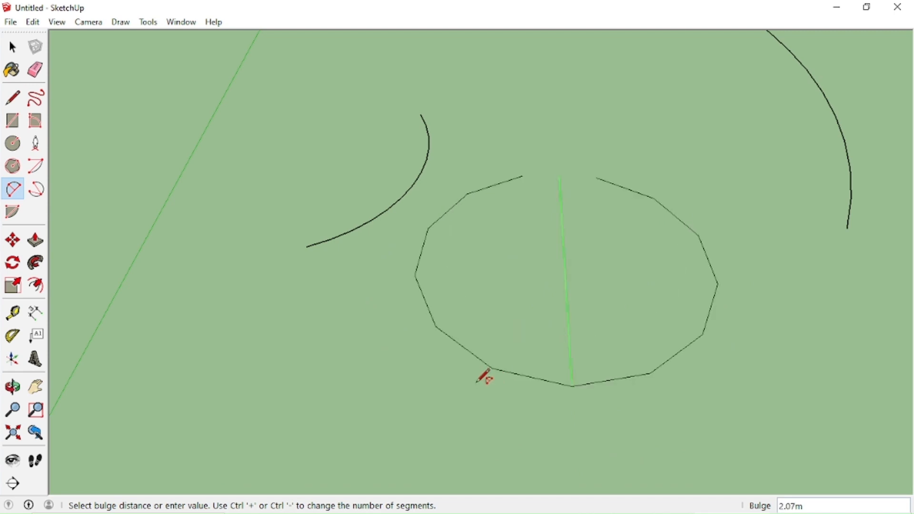
{"action": "left_click", "coordinate": [531, 227]}
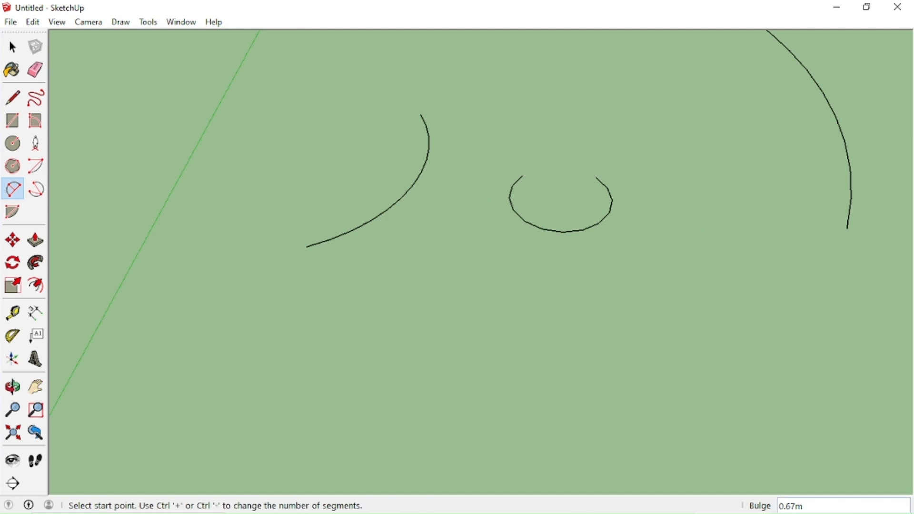
Draw a 3 Point Arc of about 212 degrees on the ground in front of the smaller center-point arc.
{"action": "left_click", "coordinate": [38, 190]}
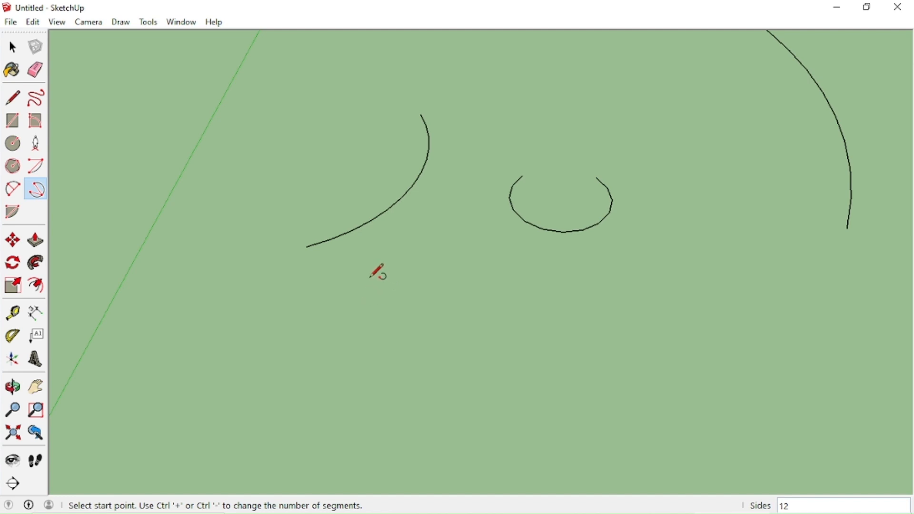
{"action": "left_click", "coordinate": [286, 342]}
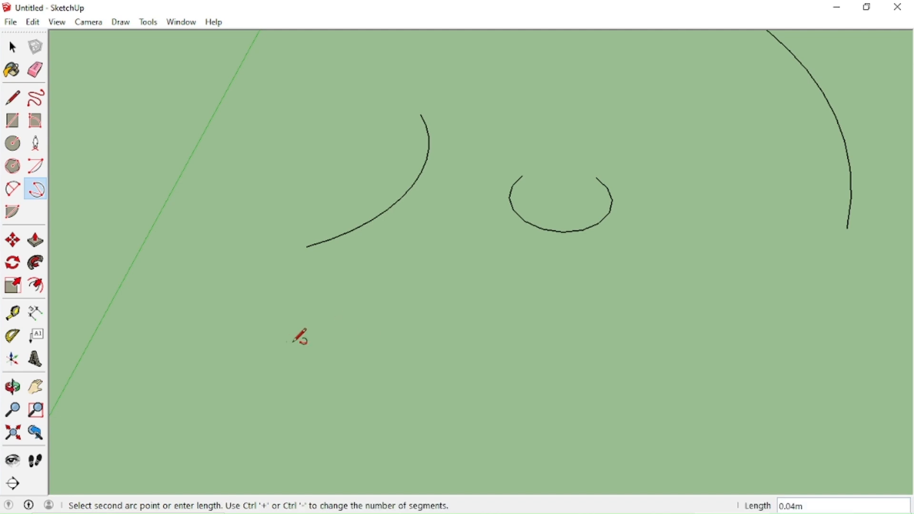
{"action": "left_click", "coordinate": [379, 343]}
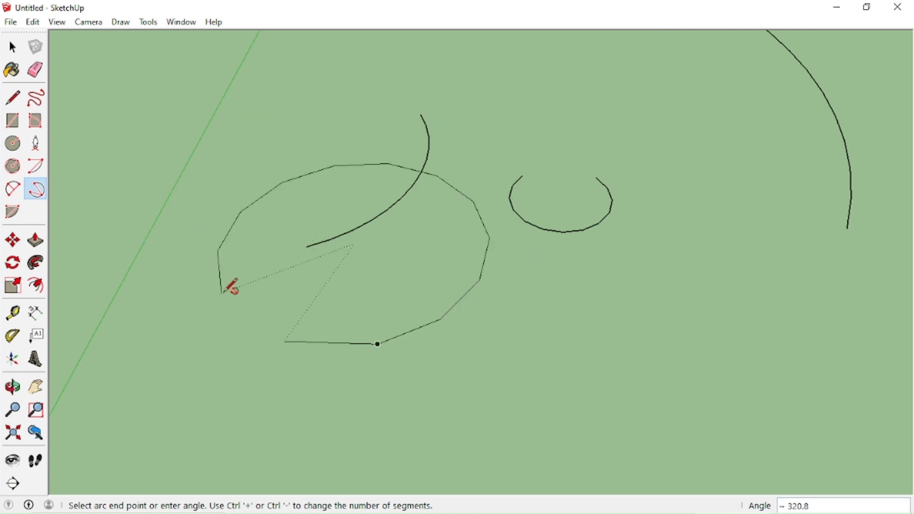
{"action": "left_click", "coordinate": [364, 269]}
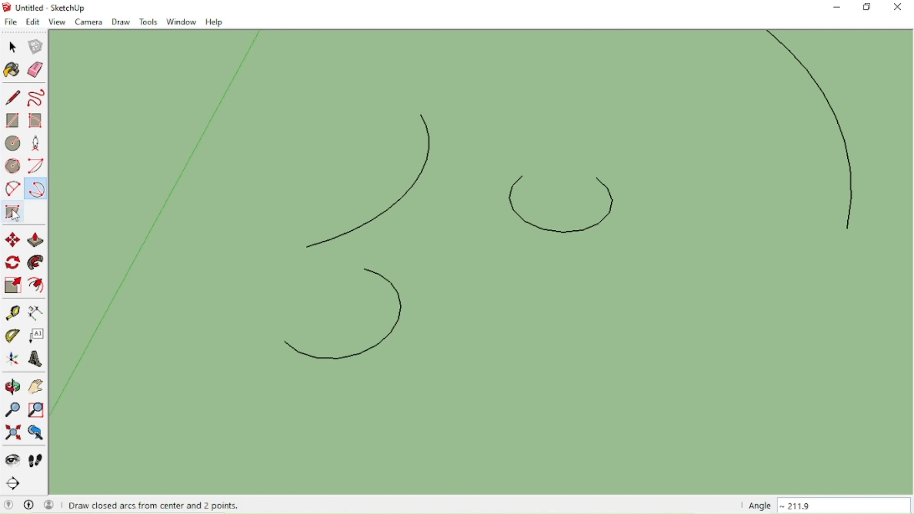
Draw a 90-degree pie on the ground beside the 3 Point Arc, with its first edge along the red axis.
{"action": "left_click", "coordinate": [16, 211]}
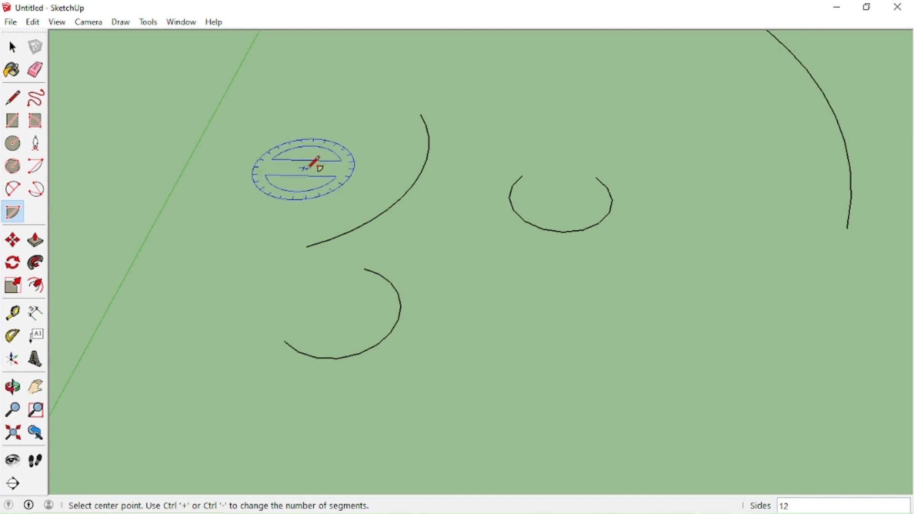
{"action": "left_click", "coordinate": [482, 346]}
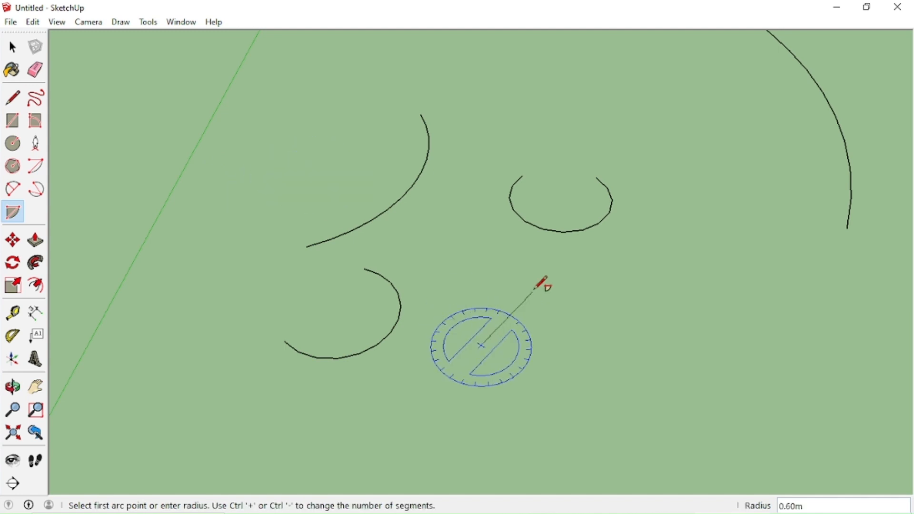
{"action": "left_click", "coordinate": [586, 348]}
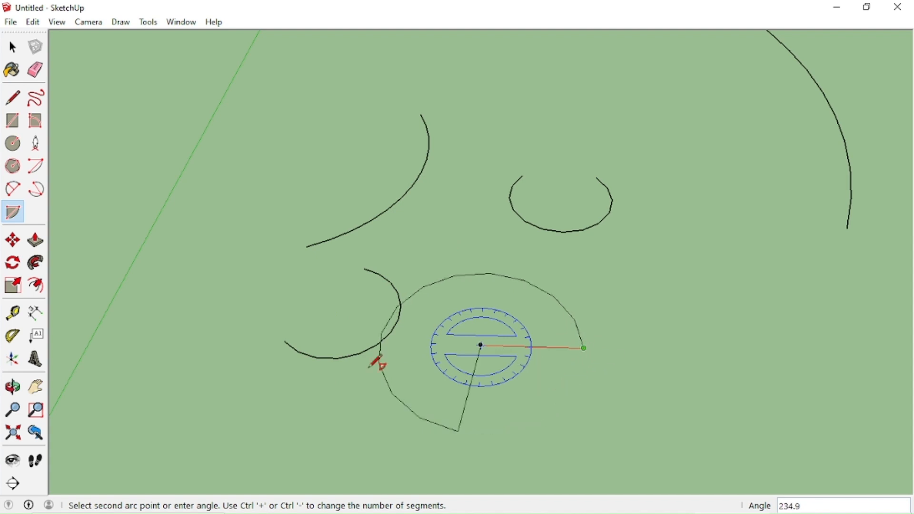
{"action": "left_click", "coordinate": [491, 245]}
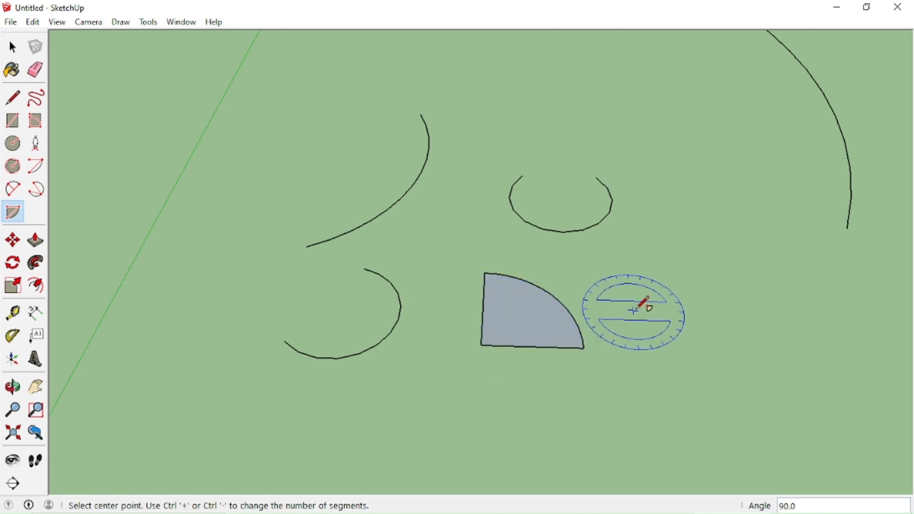
Draw a large full 360-degree pie on the ground between the quarter pie and the large arc.
{"action": "left_click", "coordinate": [710, 266]}
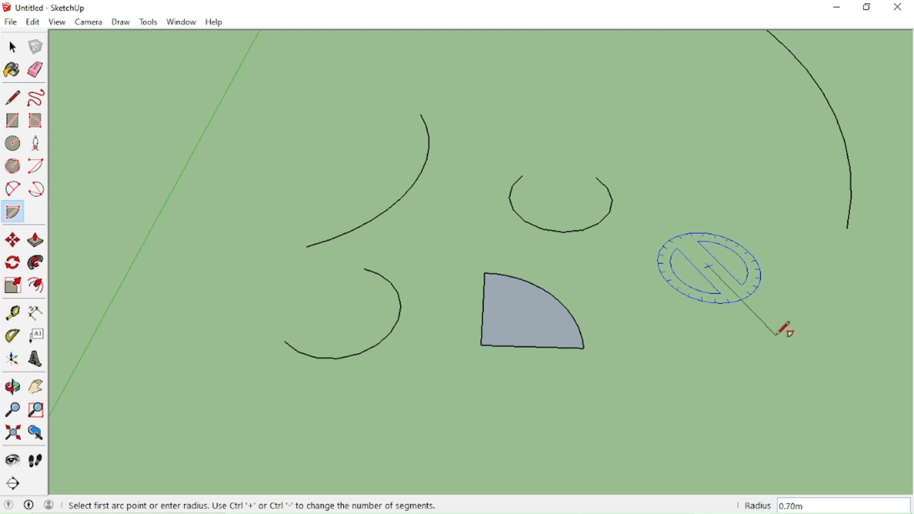
{"action": "left_click", "coordinate": [717, 366]}
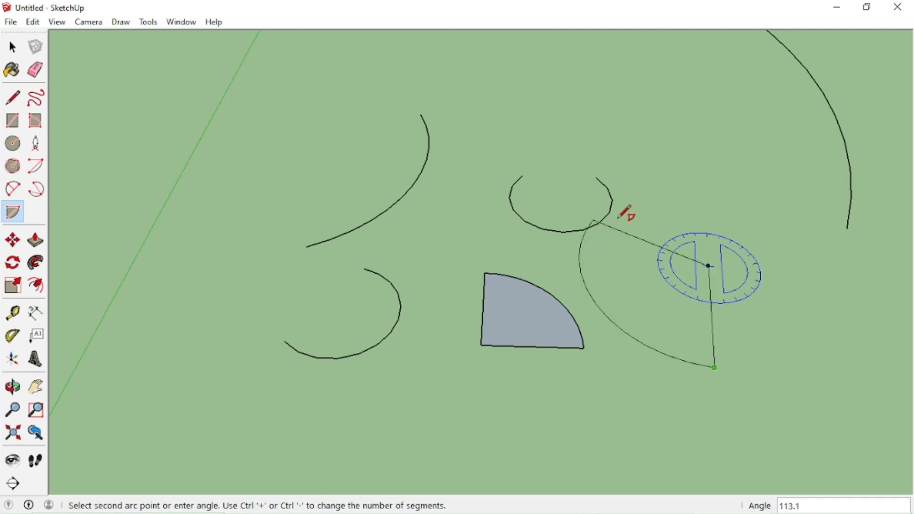
{"action": "left_click", "coordinate": [731, 356]}
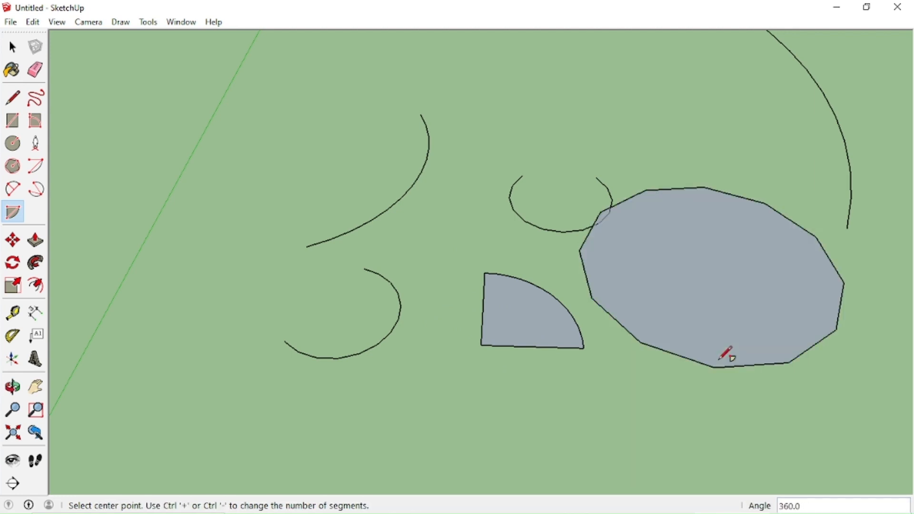
Draw a 180-degree pie of about 0.48 m radius inside the large 360-degree face.
{"action": "left_click", "coordinate": [700, 264]}
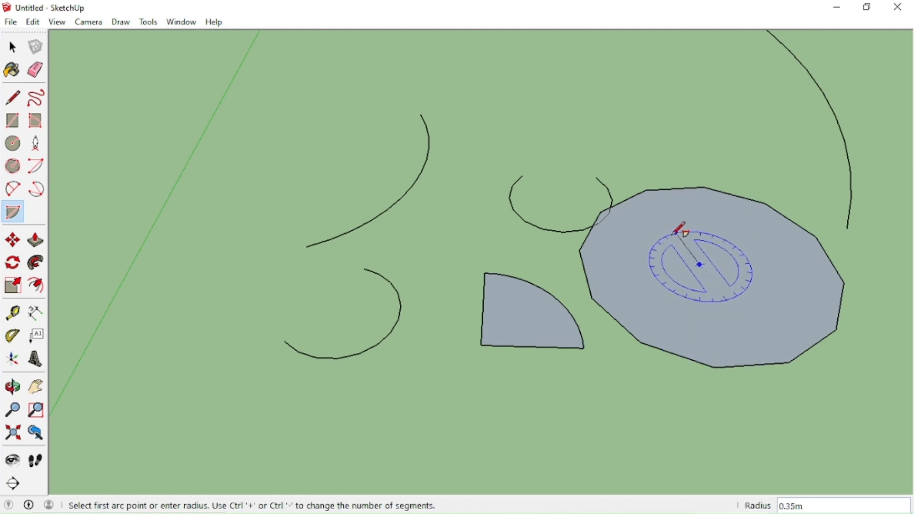
{"action": "left_click", "coordinate": [700, 221]}
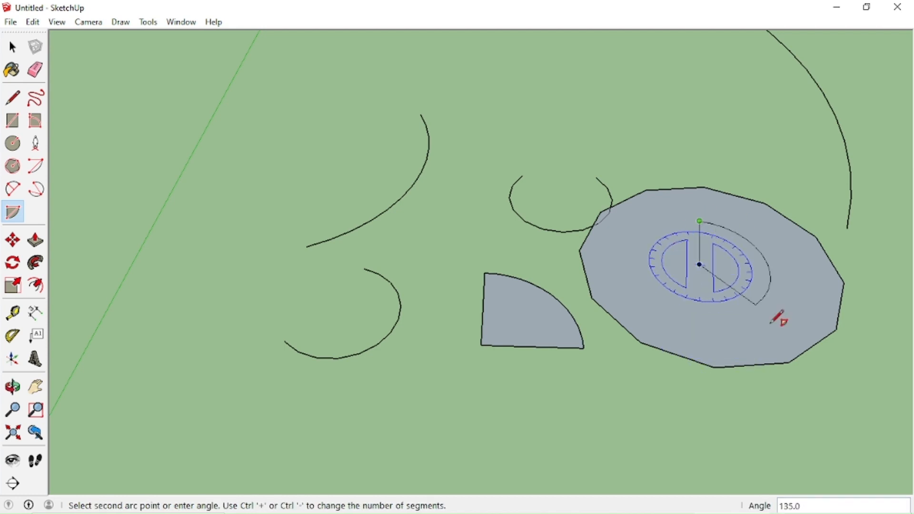
{"action": "left_click", "coordinate": [700, 341]}
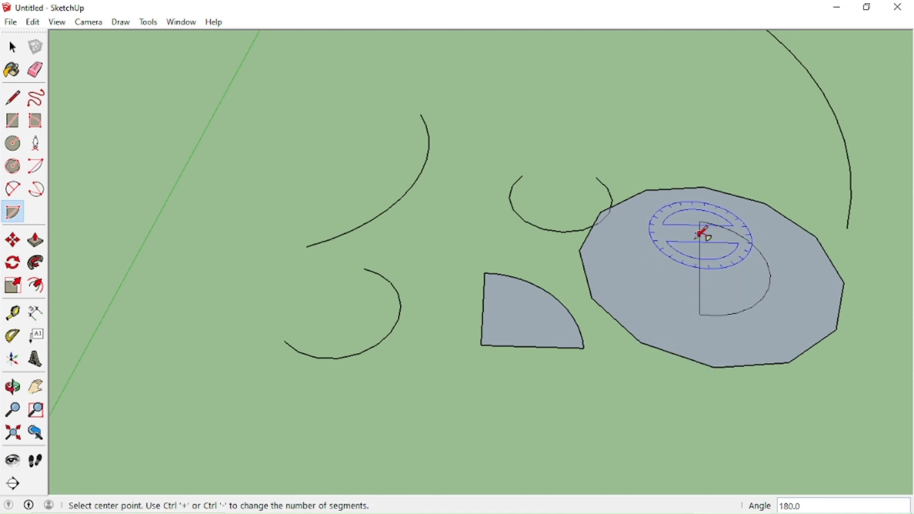
Draw the mirrored half pie from the same center and radius, so both halves complete the inner circle.
{"action": "left_click", "coordinate": [700, 263]}
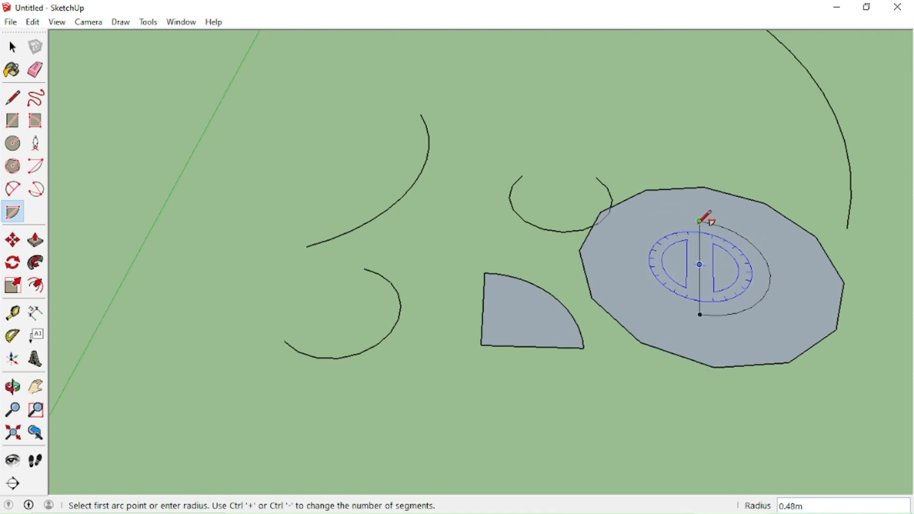
{"action": "left_click", "coordinate": [700, 221]}
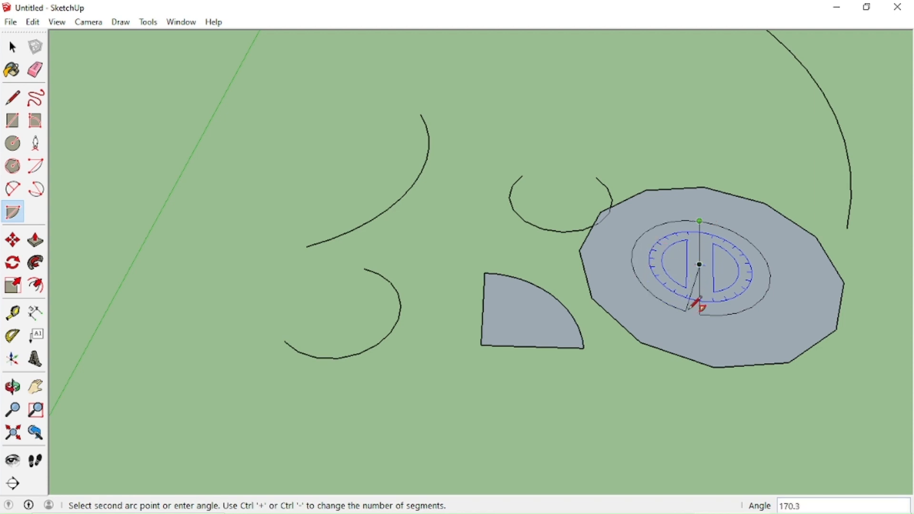
{"action": "left_click", "coordinate": [699, 312]}
{"action": "left_click", "coordinate": [699, 315]}
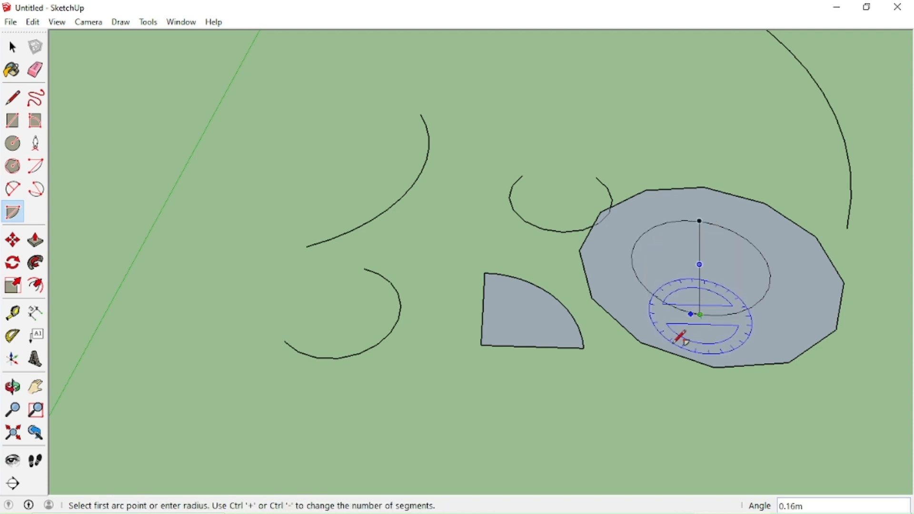
{"action": "left_click", "coordinate": [700, 314]}
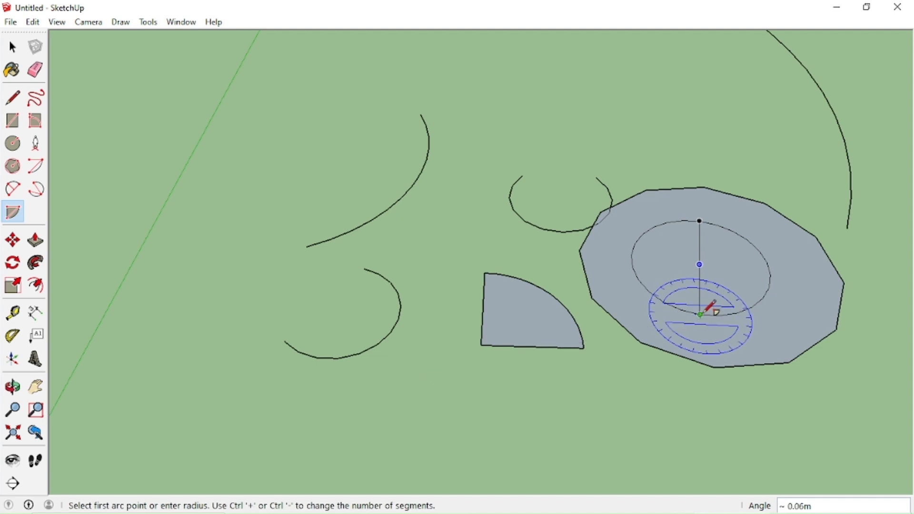
{"action": "key", "text": "Escape"}
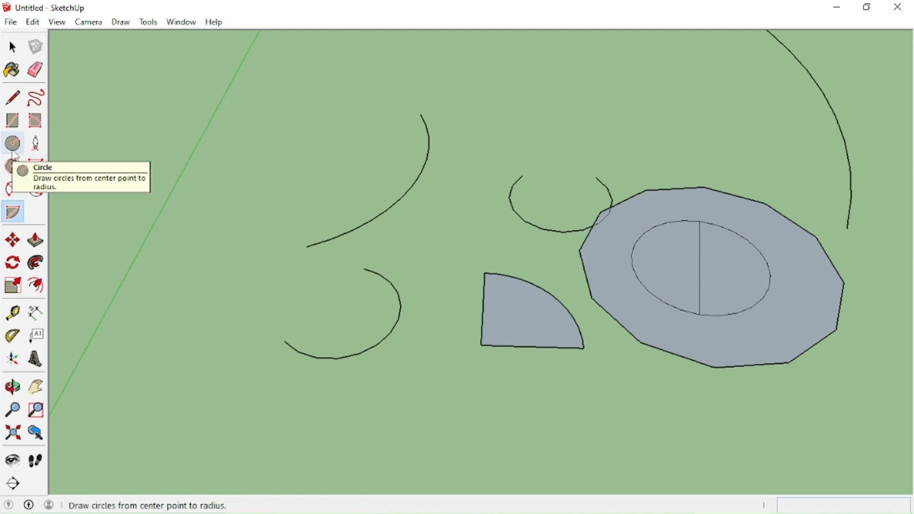
Draw a circle of about 0.36 m radius on the ground beside the green axis and try Push/Pull on its face.
{"action": "left_click", "coordinate": [14, 149]}
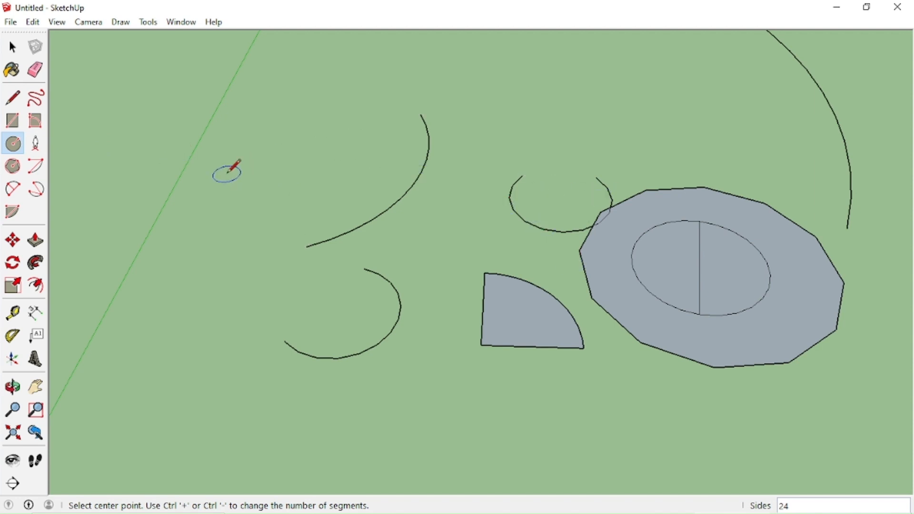
{"action": "left_click", "coordinate": [227, 175]}
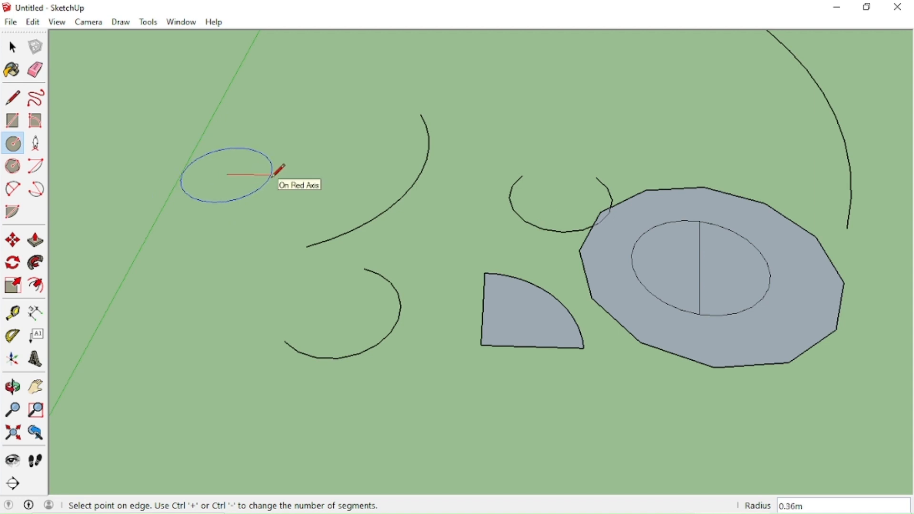
{"action": "left_click", "coordinate": [274, 175]}
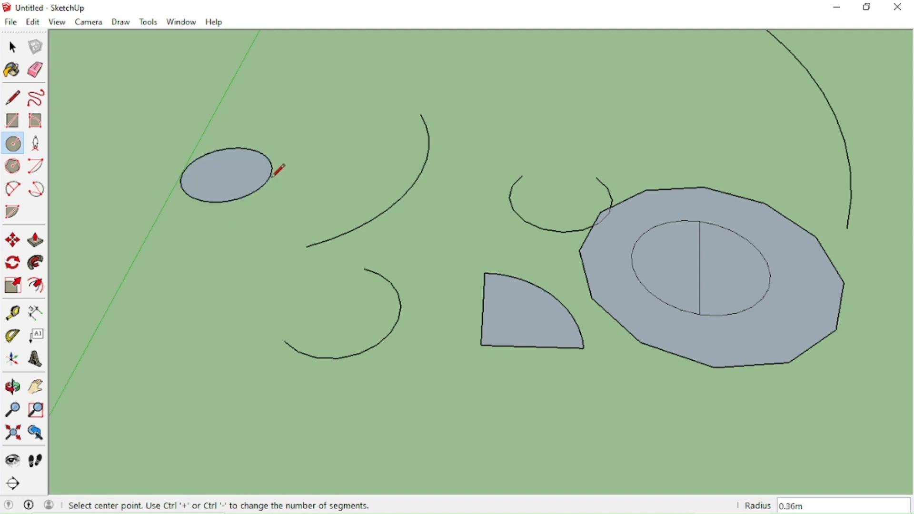
{"action": "left_click", "coordinate": [36, 242]}
{"action": "left_click_drag", "start_coordinate": [229, 180], "coordinate": [256, 164]}
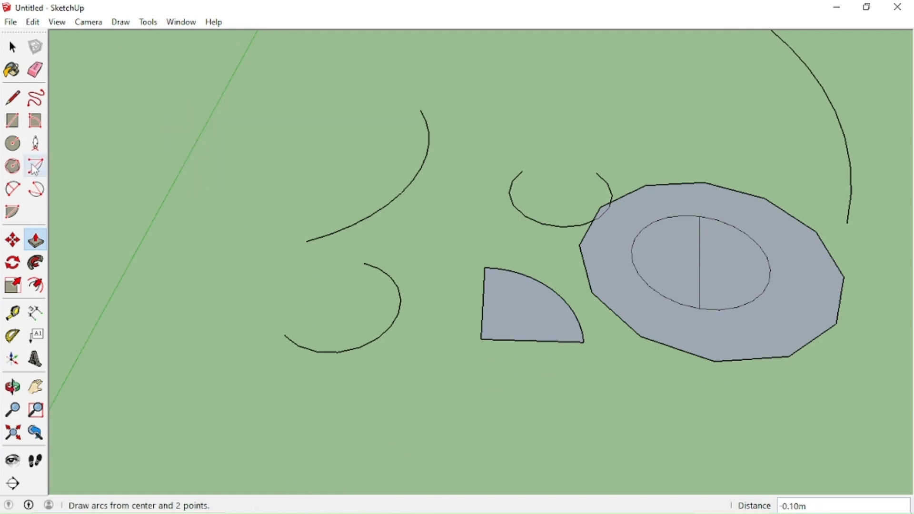
Draw two rectangles on the ground in front of the quarter pie, about 0.48 by 0.51 m and about 1.56 by 0.57 m.
{"action": "left_click", "coordinate": [13, 143]}
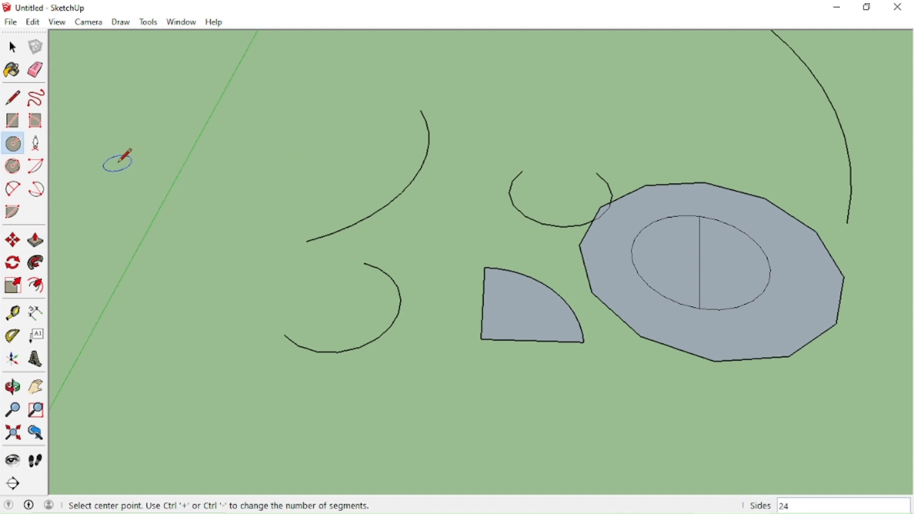
{"action": "left_click", "coordinate": [17, 125]}
{"action": "middle_click_drag", "start_coordinate": [452, 233], "coordinate": [535, 272]}
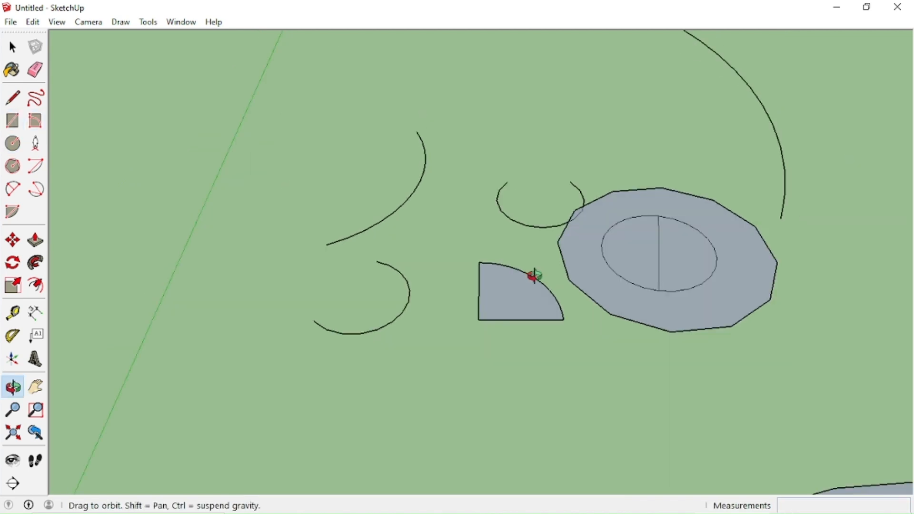
{"action": "left_click", "coordinate": [423, 405]}
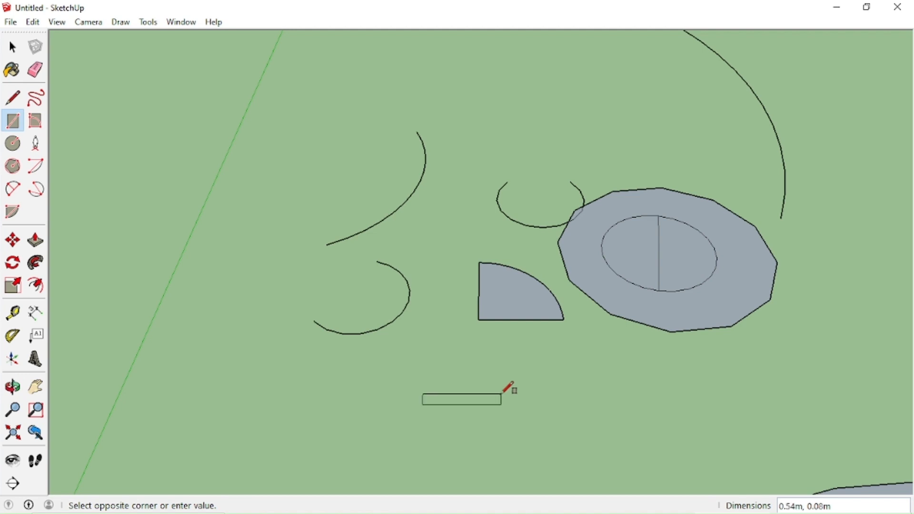
{"action": "left_click", "coordinate": [493, 347]}
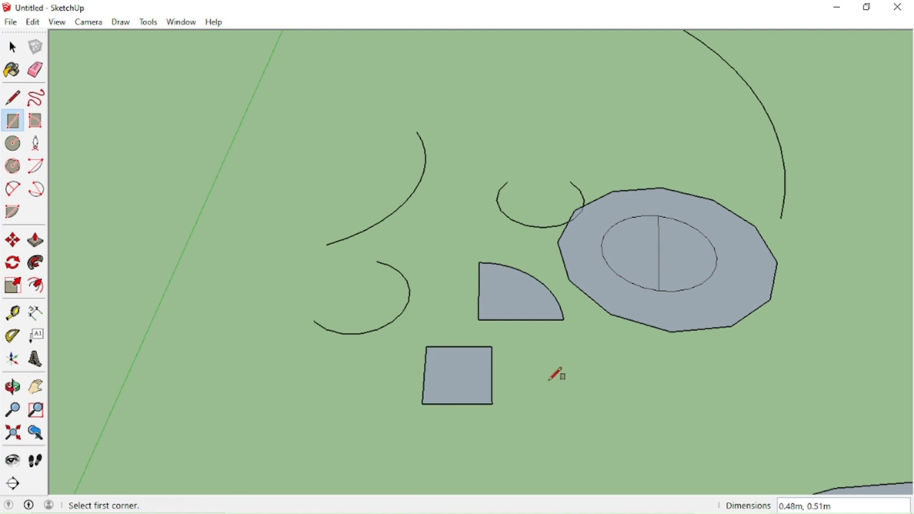
{"action": "left_click", "coordinate": [536, 413]}
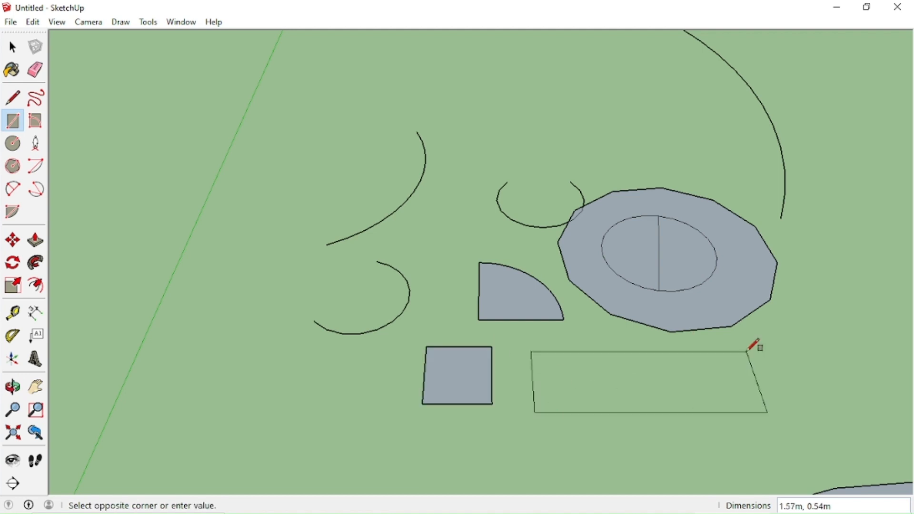
{"action": "left_click", "coordinate": [745, 349]}
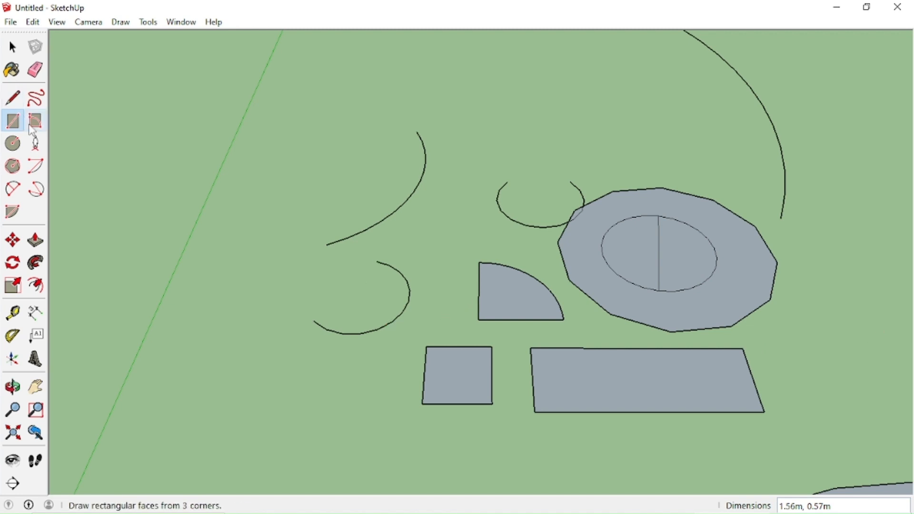
Draw a rotated rectangle of about 0.77 by 5.74 m on the ground behind the small open arc.
{"action": "left_click", "coordinate": [36, 121]}
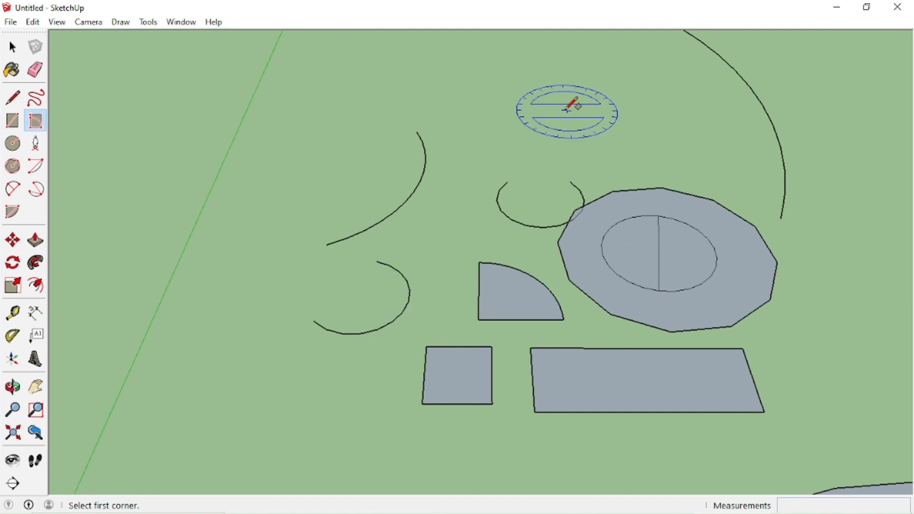
{"action": "left_click", "coordinate": [471, 136]}
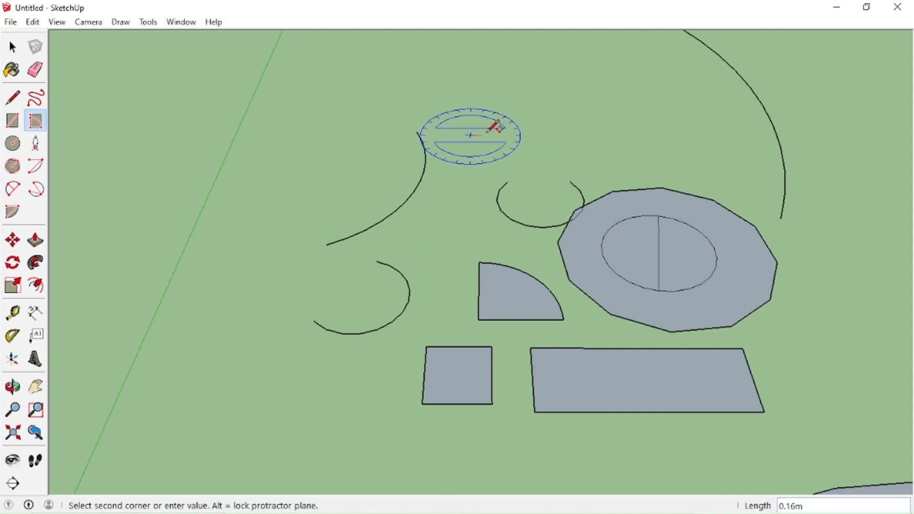
{"action": "left_click", "coordinate": [546, 136]}
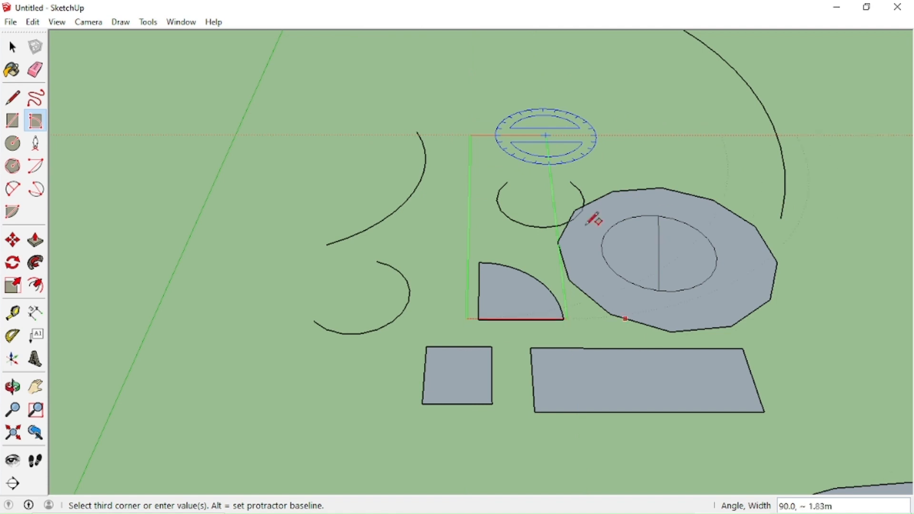
{"action": "middle_click_drag", "start_coordinate": [522, 92], "coordinate": [483, 194]}
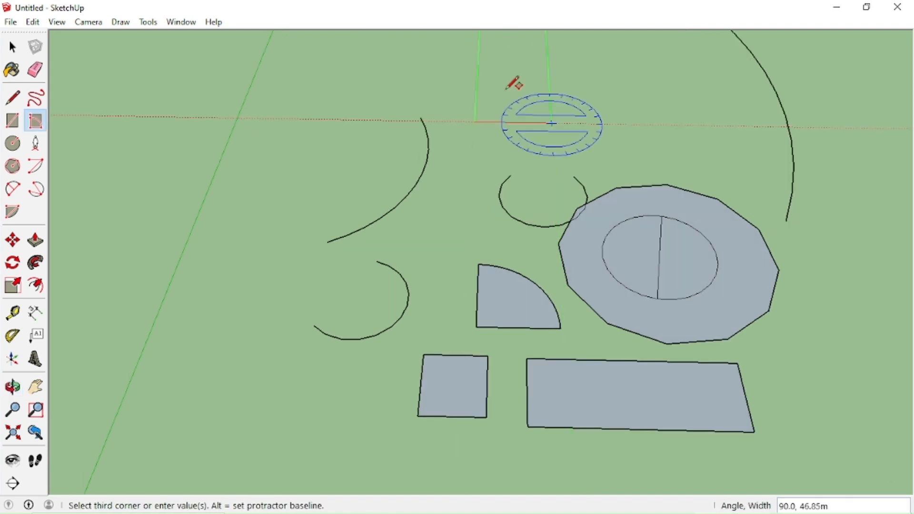
{"action": "left_click", "coordinate": [527, 122]}
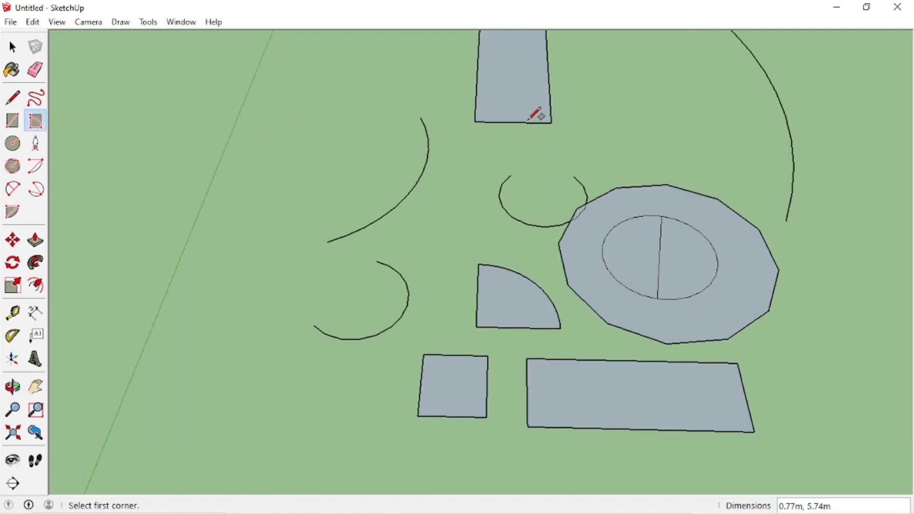
Draw a rotated rectangle as a square of about 0.58 m on the ground beside the freehand shape.
{"action": "scroll", "coordinate": [523, 116], "scroll_direction": "down", "scroll_amount": 5}
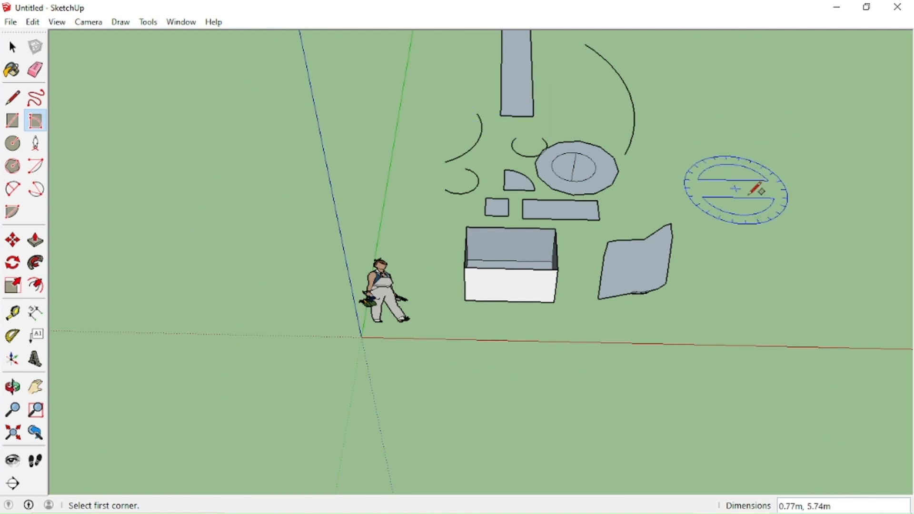
{"action": "scroll", "coordinate": [672, 281], "scroll_direction": "up", "scroll_amount": 3}
{"action": "middle_click_drag", "start_coordinate": [715, 300], "coordinate": [495, 309]}
{"action": "left_click", "coordinate": [694, 236]}
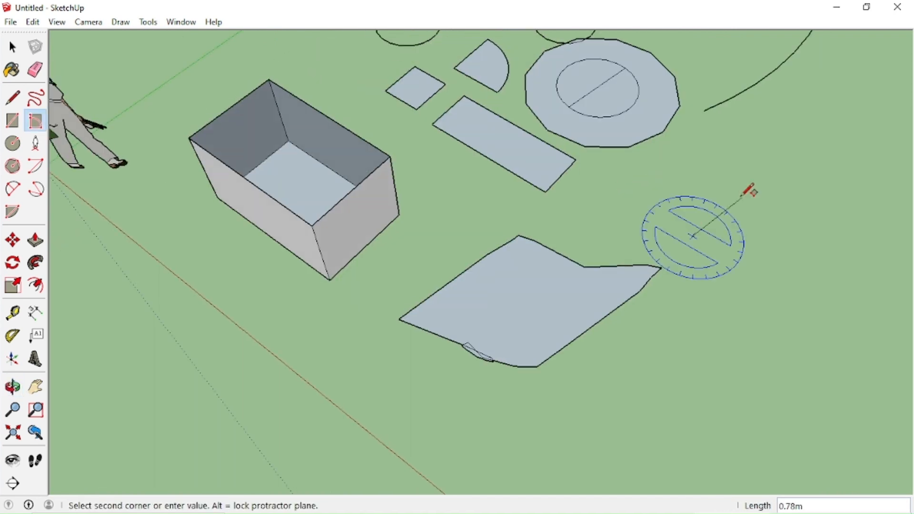
{"action": "left_click", "coordinate": [746, 264]}
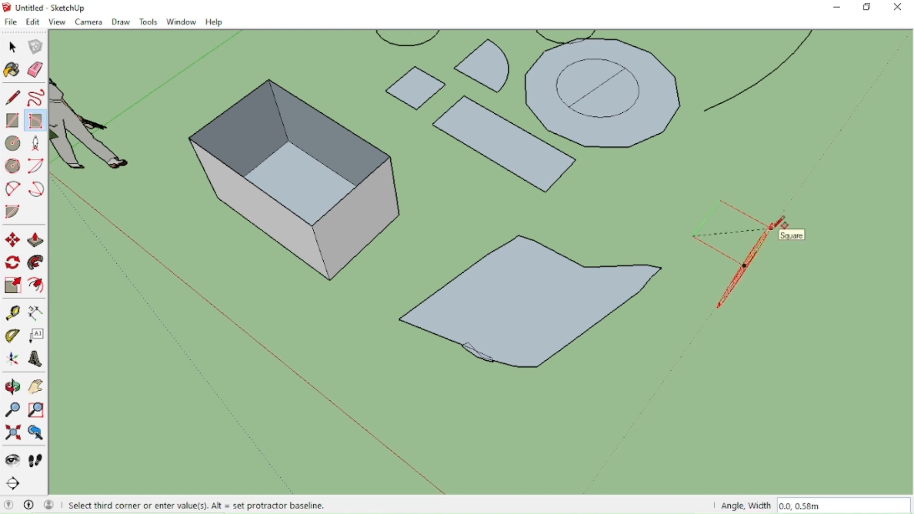
{"action": "left_click", "coordinate": [772, 229]}
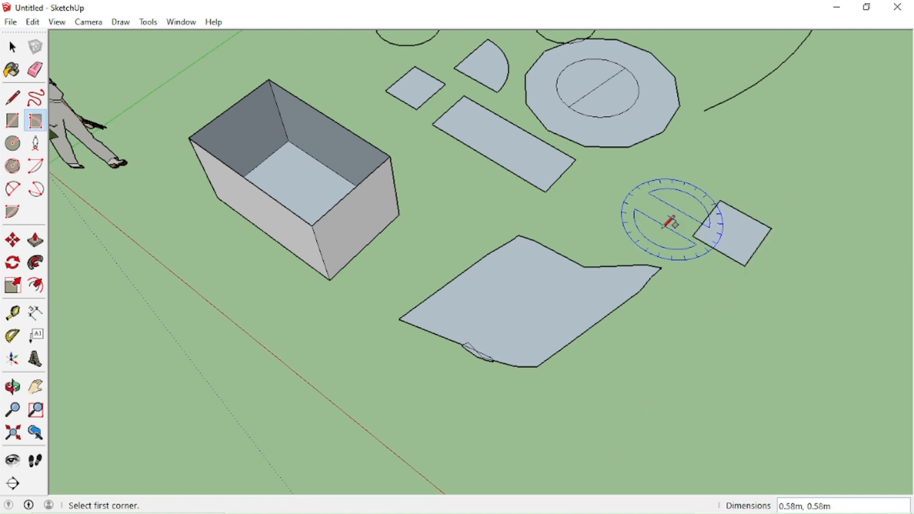
Draw a rotated rectangle of about 0.73 by 1.42 m in front of the new square, with its first edge on the green axis.
{"action": "left_click", "coordinate": [632, 397]}
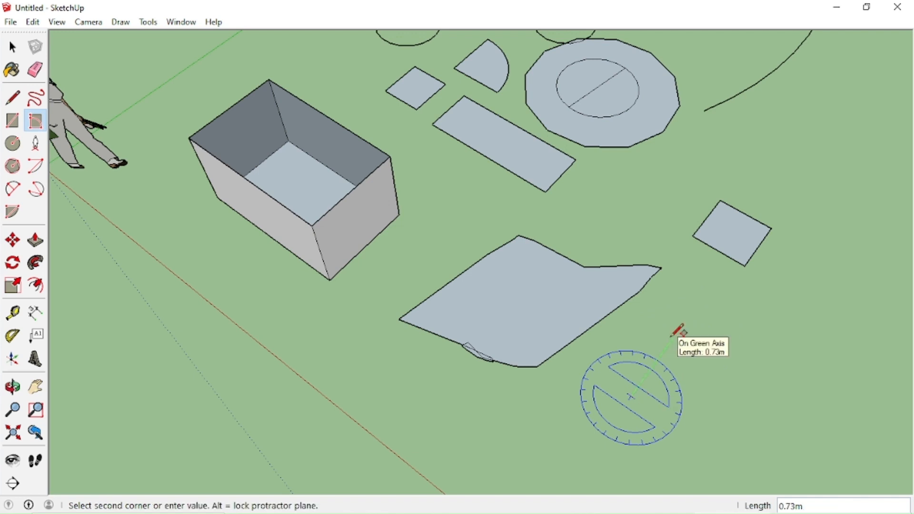
{"action": "left_click", "coordinate": [673, 336]}
{"action": "left_click", "coordinate": [812, 428]}
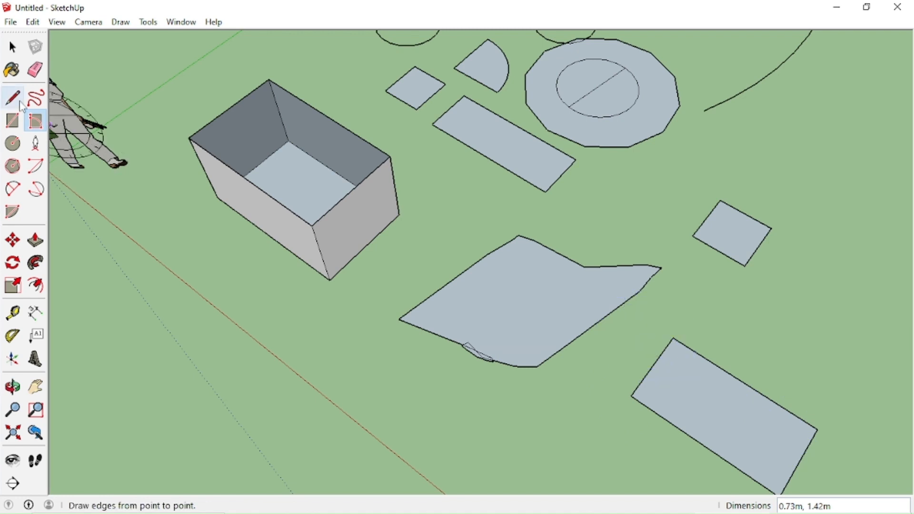
Move the 0.73 by 1.42 m rectangle by about 0.23 m and again by about 2.33 m, onto the back edge of the small square.
{"action": "scroll", "coordinate": [891, 236], "scroll_direction": "down", "scroll_amount": 2}
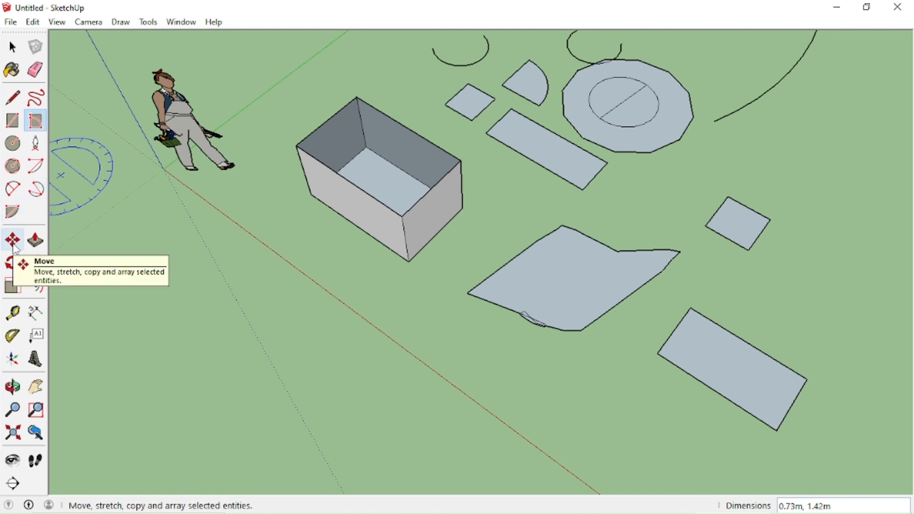
{"action": "left_click", "coordinate": [14, 246]}
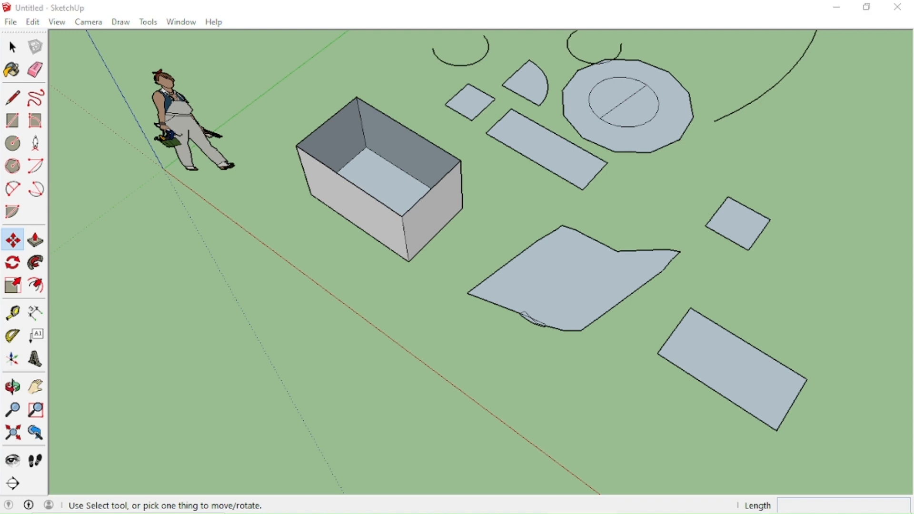
{"action": "left_click", "coordinate": [713, 366]}
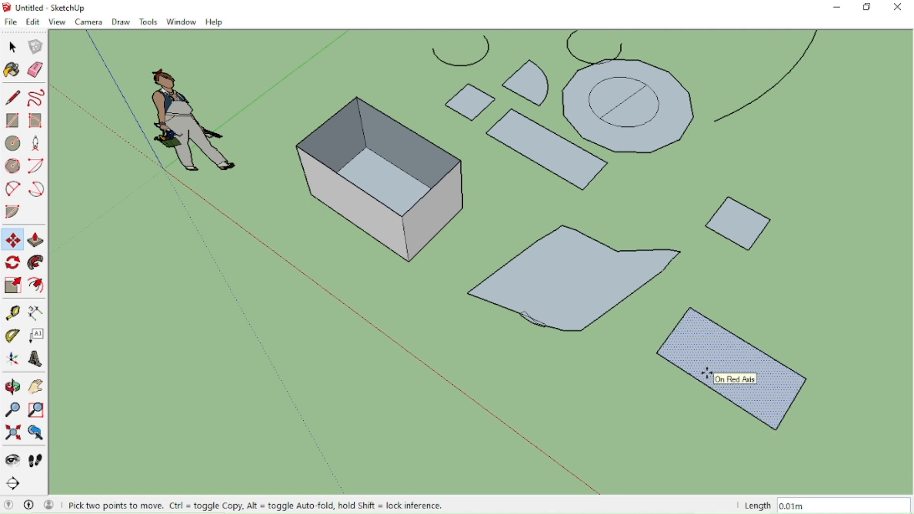
{"action": "key", "text": "Escape"}
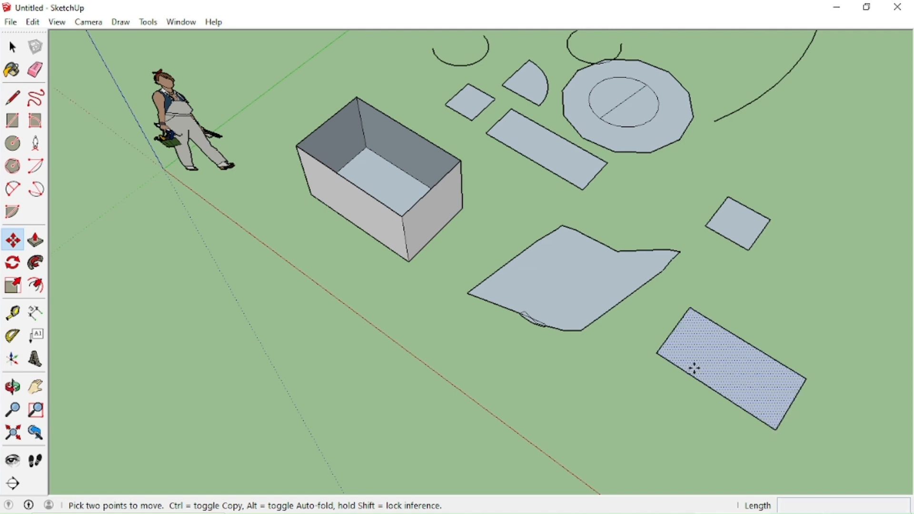
{"action": "left_click", "coordinate": [695, 368]}
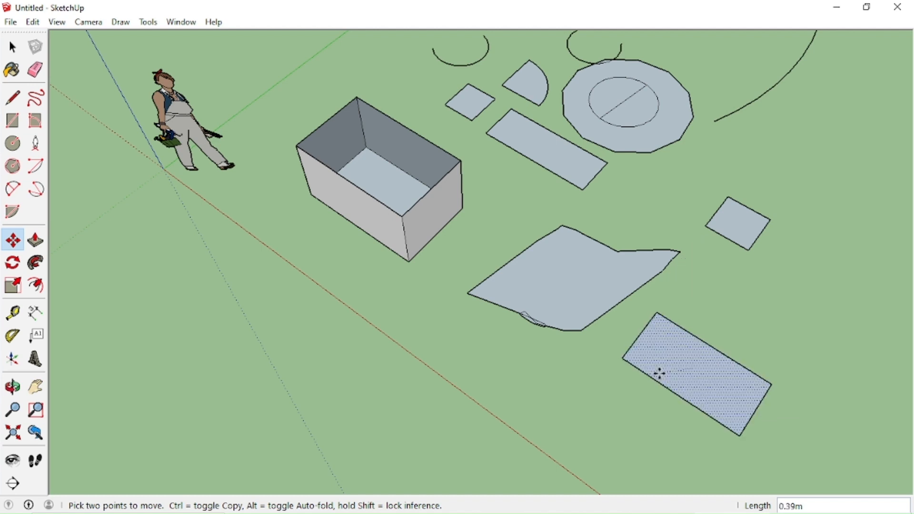
{"action": "left_click", "coordinate": [687, 350]}
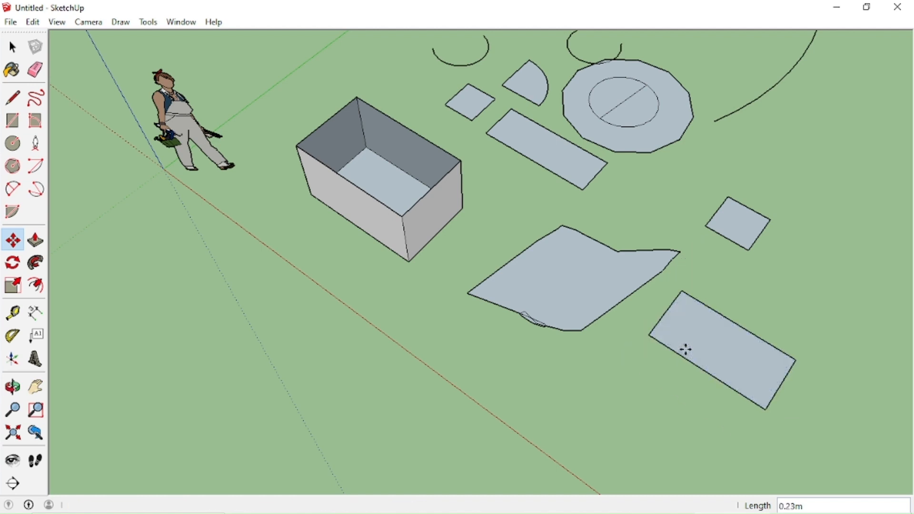
{"action": "left_click", "coordinate": [687, 350]}
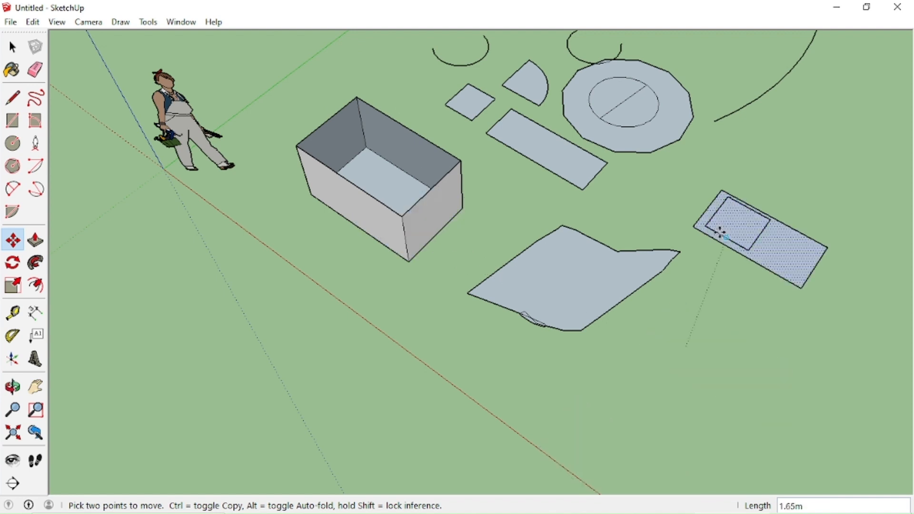
{"action": "left_click", "coordinate": [746, 203]}
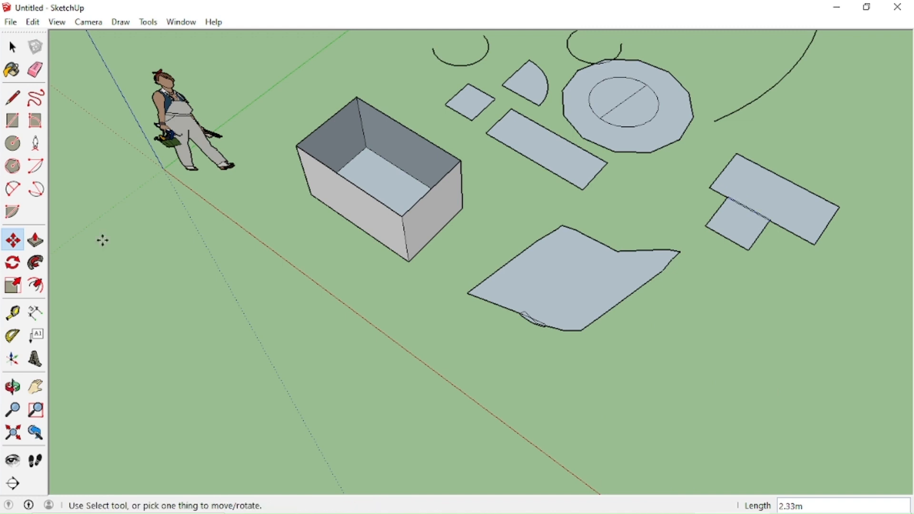
Raise the moved rectangle into a block with Push/Pull and pull its sides outward, the last one by about 0.14 m.
{"action": "left_click", "coordinate": [35, 242]}
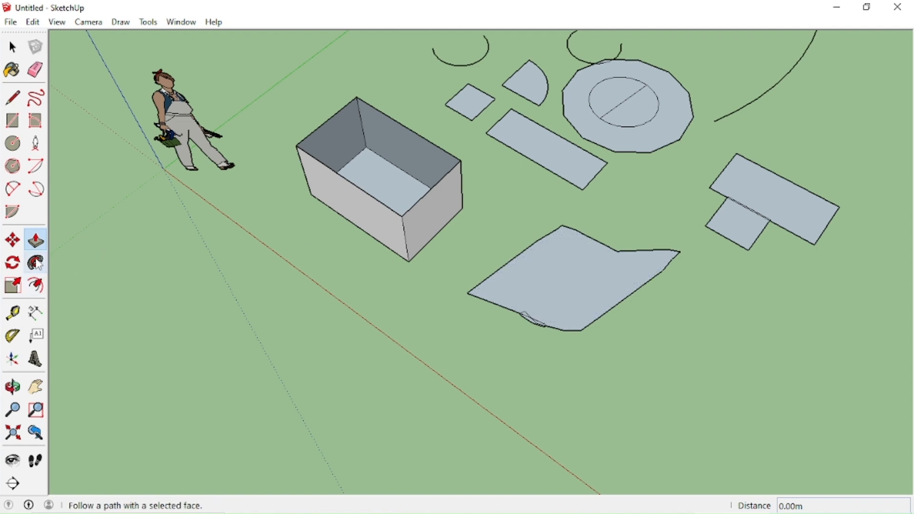
{"action": "middle_click_drag", "start_coordinate": [587, 287], "coordinate": [584, 253]}
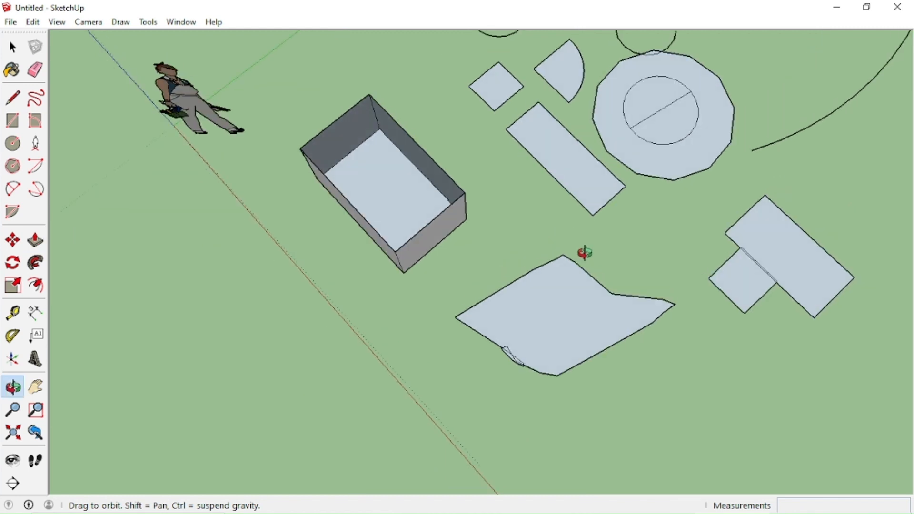
{"action": "middle_click_drag", "start_coordinate": [637, 308], "coordinate": [686, 175]}
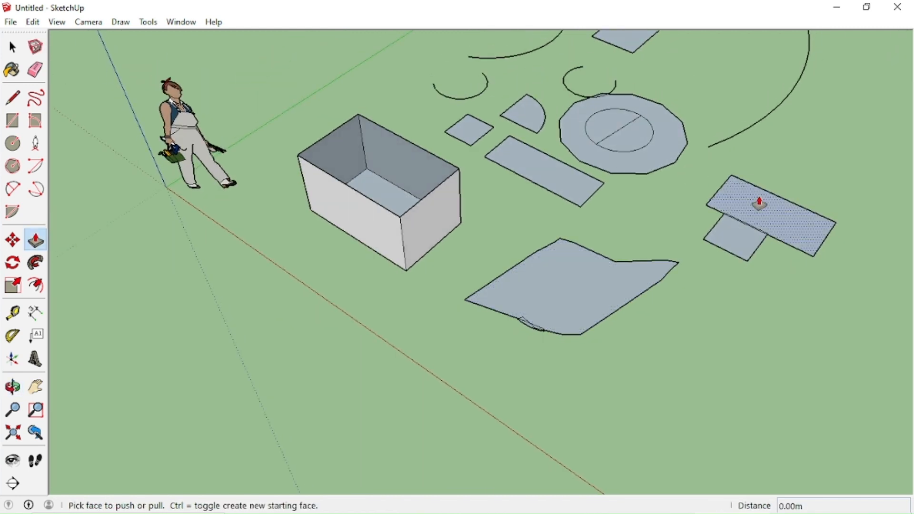
{"action": "left_click", "coordinate": [731, 237]}
{"action": "left_click_drag", "start_coordinate": [731, 237], "coordinate": [719, 159]}
{"action": "left_click_drag", "start_coordinate": [765, 227], "coordinate": [849, 369]}
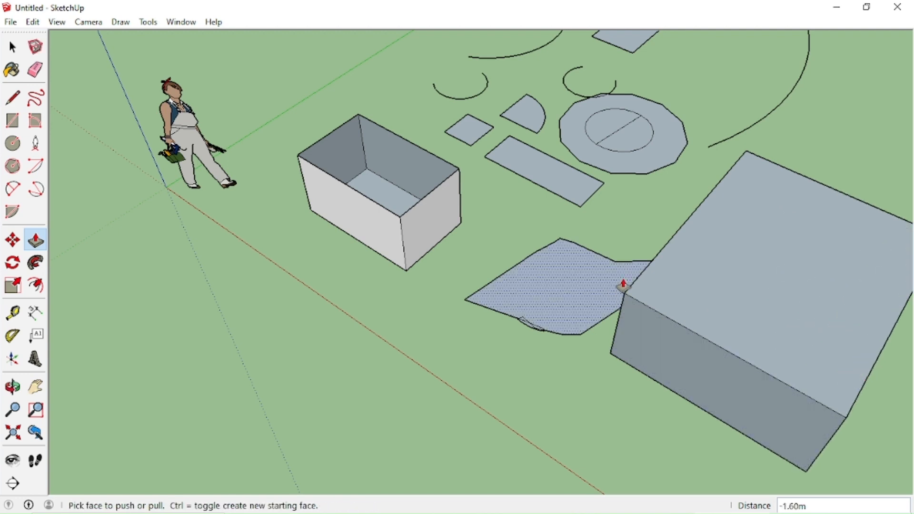
{"action": "left_click_drag", "start_coordinate": [696, 351], "coordinate": [644, 370]}
Examine the enlarged block and the shapes around it from several angles and distances.
{"action": "middle_click_drag", "start_coordinate": [645, 369], "coordinate": [663, 271]}
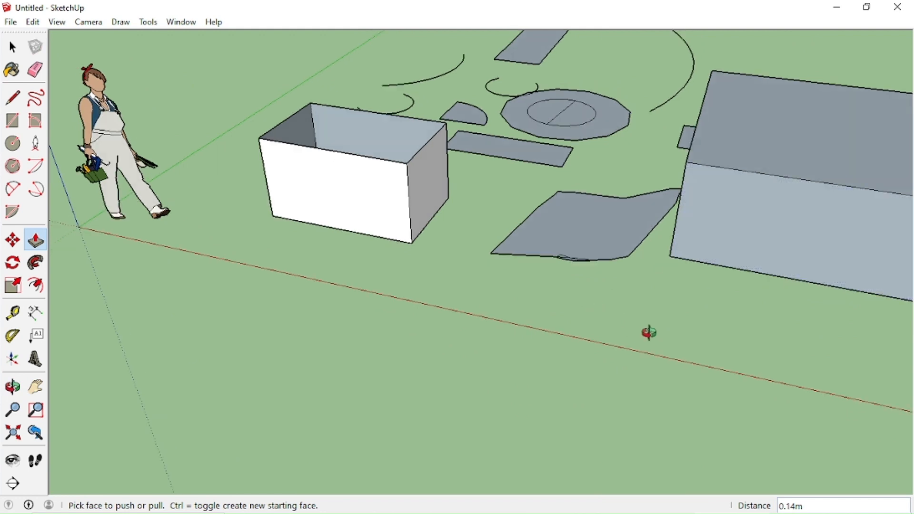
{"action": "middle_click_drag", "start_coordinate": [649, 330], "coordinate": [786, 181]}
{"action": "scroll", "coordinate": [863, 188], "scroll_direction": "up", "scroll_amount": 2}
{"action": "scroll", "coordinate": [866, 149], "scroll_direction": "down", "scroll_amount": 5}
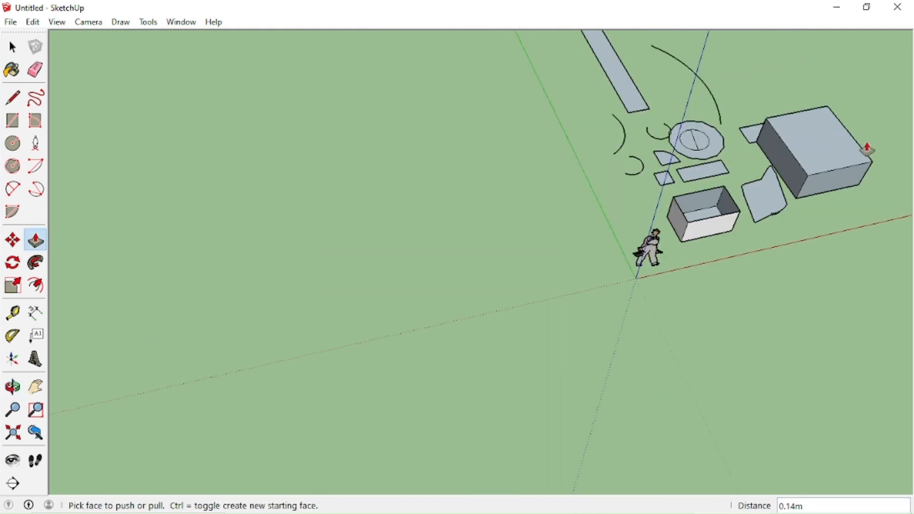
{"action": "scroll", "coordinate": [875, 163], "scroll_direction": "up", "scroll_amount": 2}
{"action": "scroll", "coordinate": [865, 159], "scroll_direction": "up", "scroll_amount": 3}
{"action": "middle_click_drag", "start_coordinate": [857, 163], "coordinate": [671, 220]}
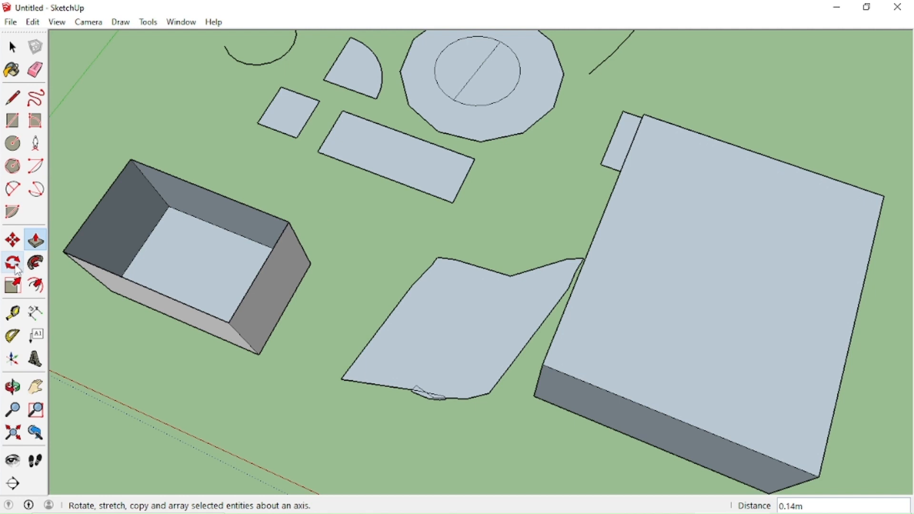
Rotate the top face of the large block by about 138 degrees around a point near its middle.
{"action": "left_click", "coordinate": [17, 269]}
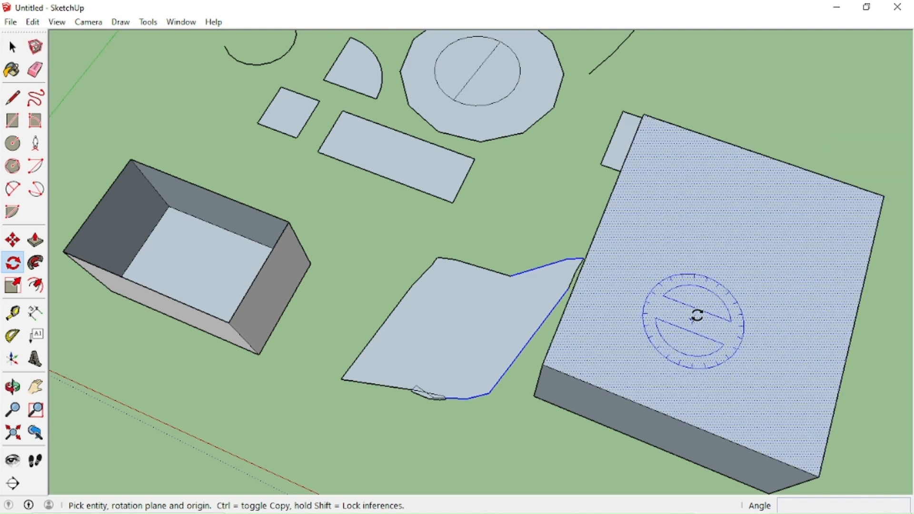
{"action": "left_click", "coordinate": [713, 294]}
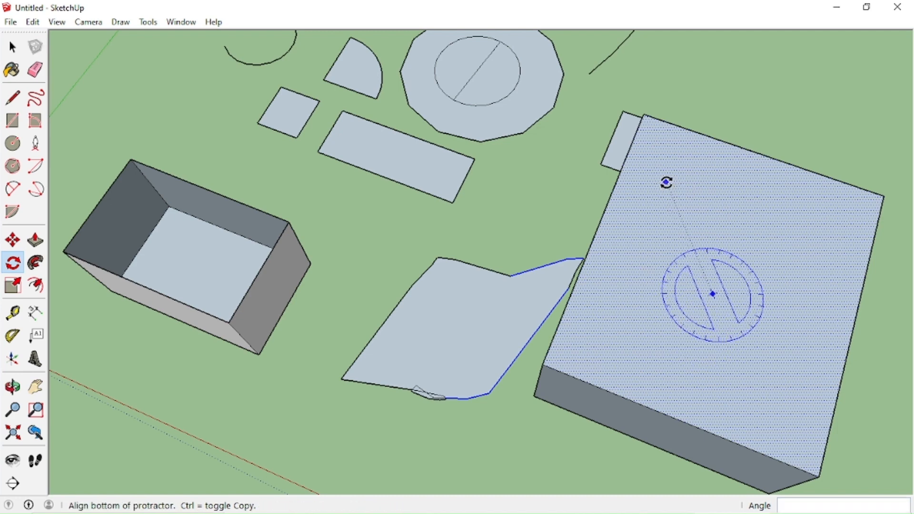
{"action": "left_click", "coordinate": [667, 182]}
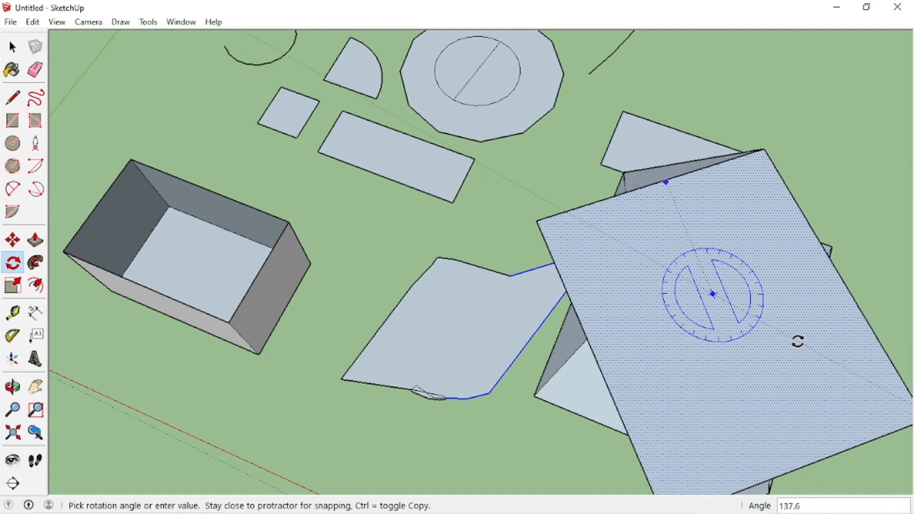
{"action": "left_click", "coordinate": [795, 344]}
View the twisted block from a low angle and apply Follow Me to the end face of the open box.
{"action": "key", "text": "o"}
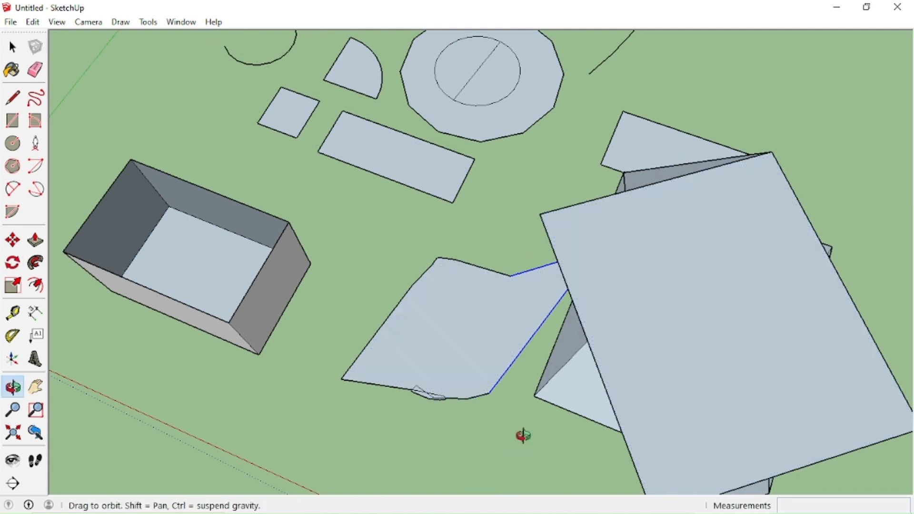
{"action": "left_click_drag", "start_coordinate": [522, 435], "coordinate": [579, 235]}
{"action": "middle_click_drag", "start_coordinate": [580, 235], "coordinate": [577, 235]}
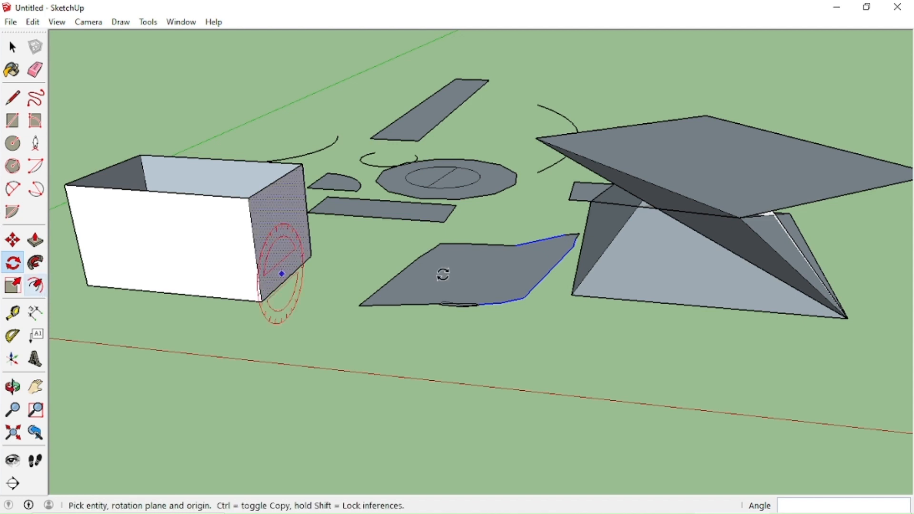
{"action": "left_click", "coordinate": [35, 263]}
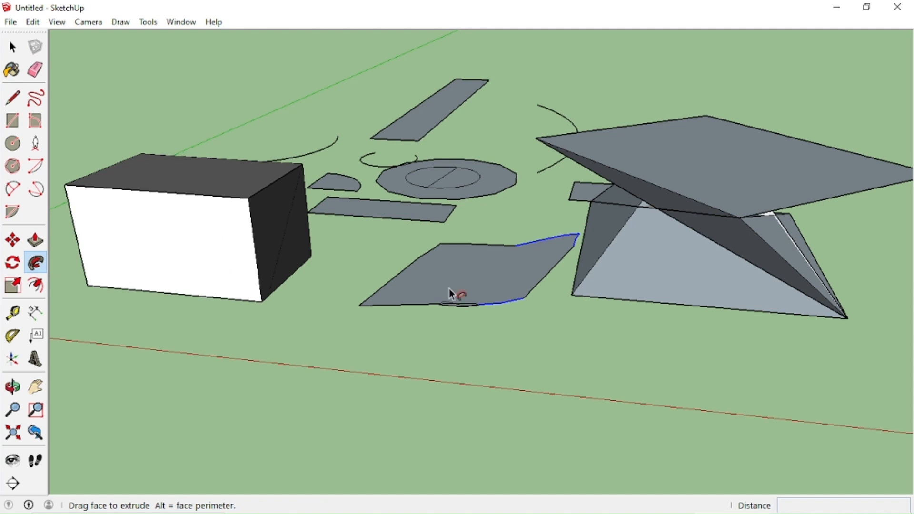
{"action": "left_click", "coordinate": [290, 244]}
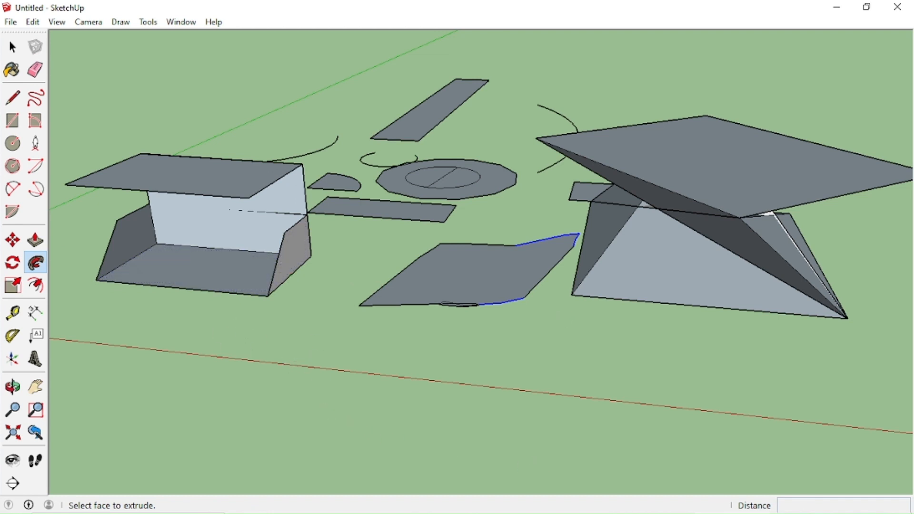
Scale the curved edge at the end of the irregular flat shape to 0.60.
{"action": "left_click", "coordinate": [13, 288]}
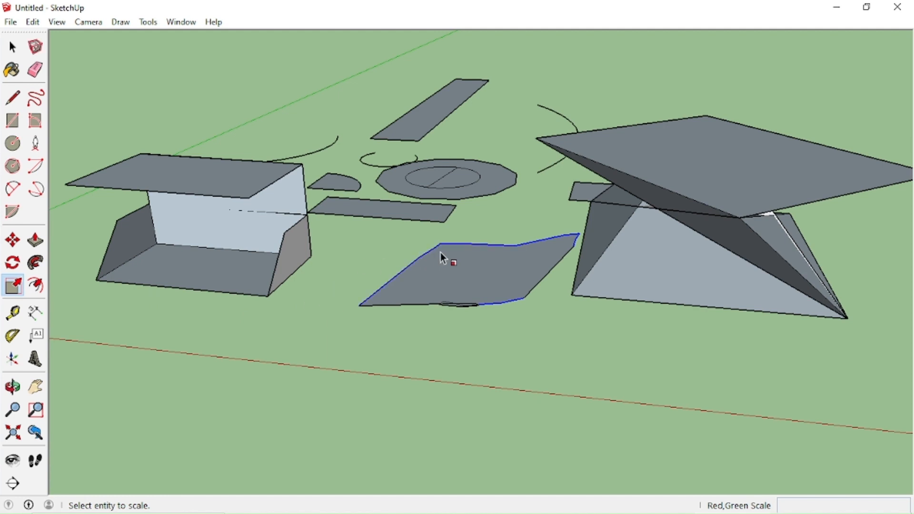
{"action": "left_click", "coordinate": [524, 307]}
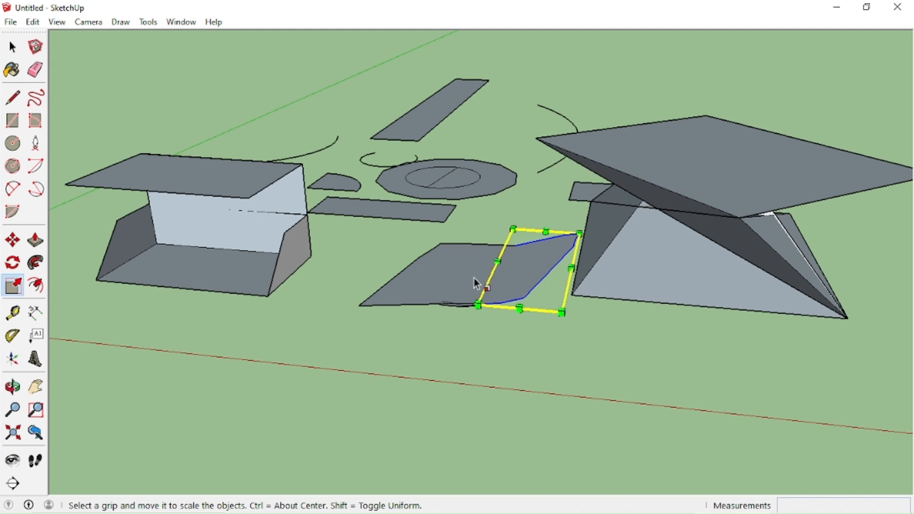
{"action": "left_click_drag", "start_coordinate": [554, 316], "coordinate": [541, 275]}
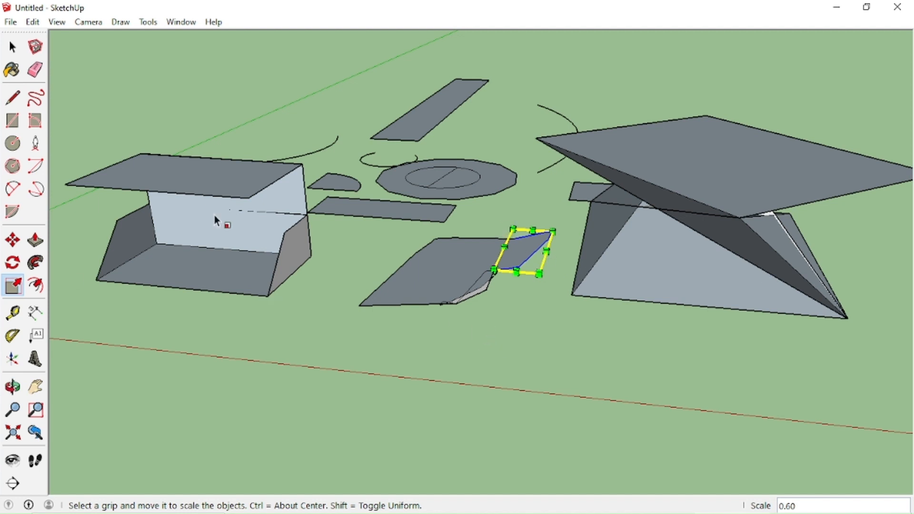
Try to offset the top face of the open box by 150.
{"action": "left_click", "coordinate": [39, 287]}
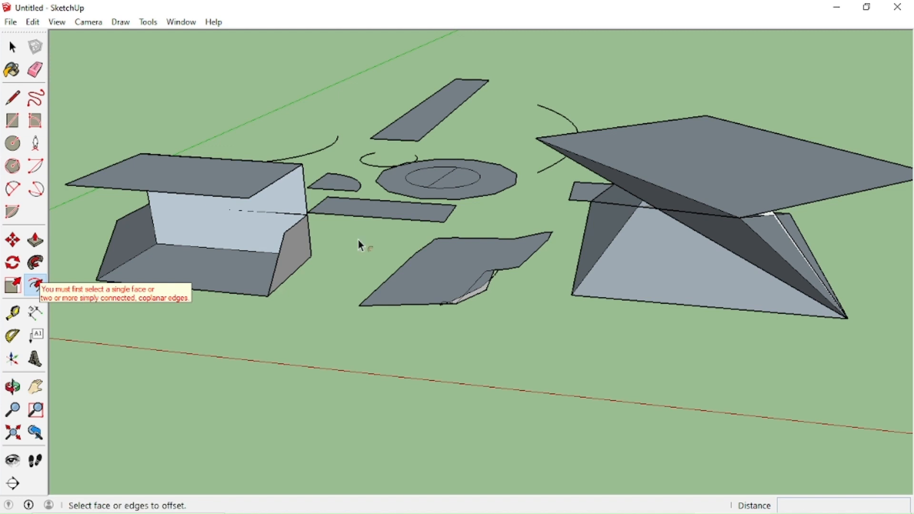
{"action": "left_click", "coordinate": [232, 176]}
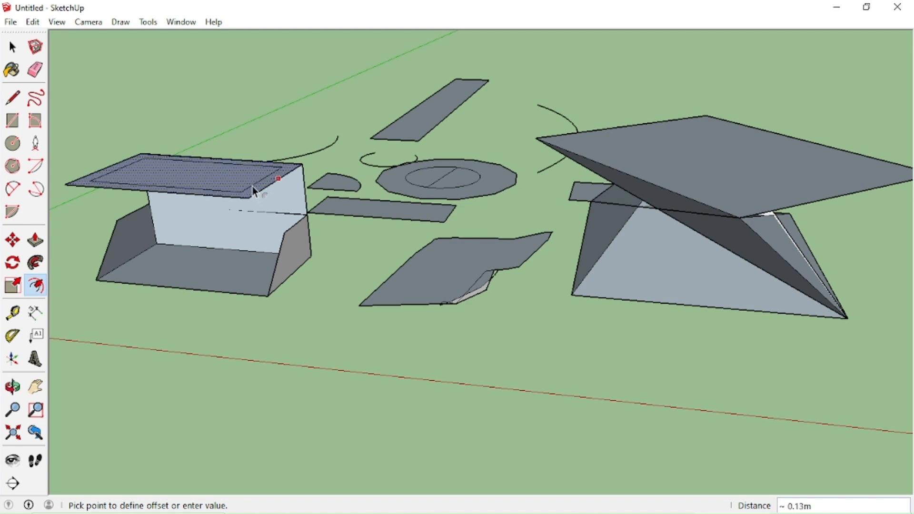
{"action": "type", "text": "150"}
{"action": "key", "text": "Return"}
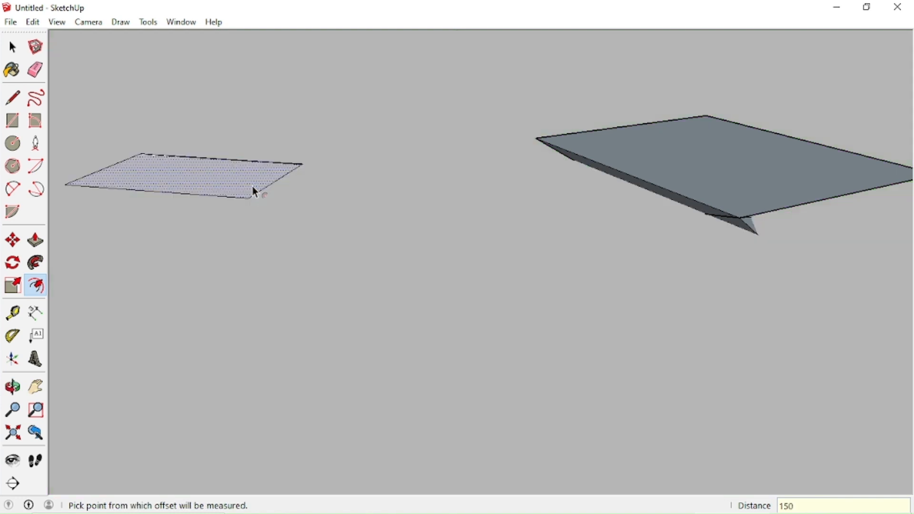
{"action": "scroll", "coordinate": [254, 188], "scroll_direction": "down", "scroll_amount": 8}
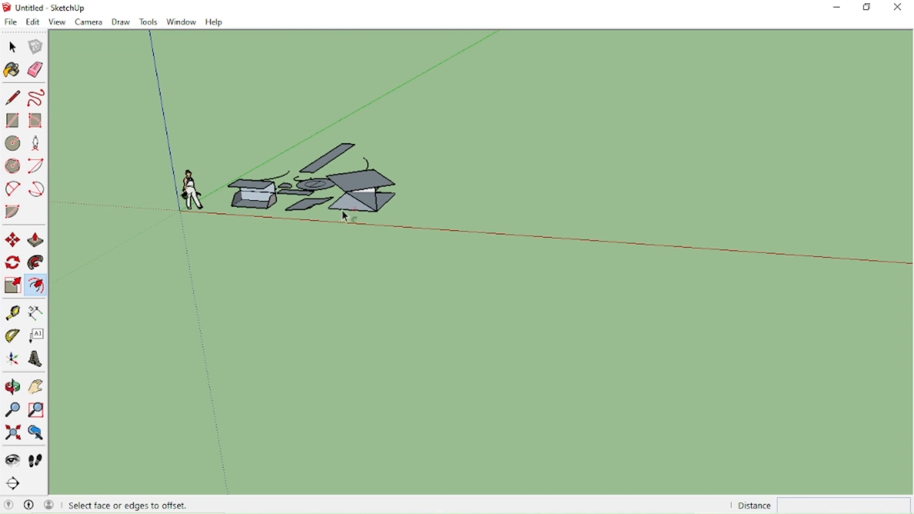
Measure the two long edges of the open box's top face with the Tape Measure.
{"action": "left_click", "coordinate": [14, 313]}
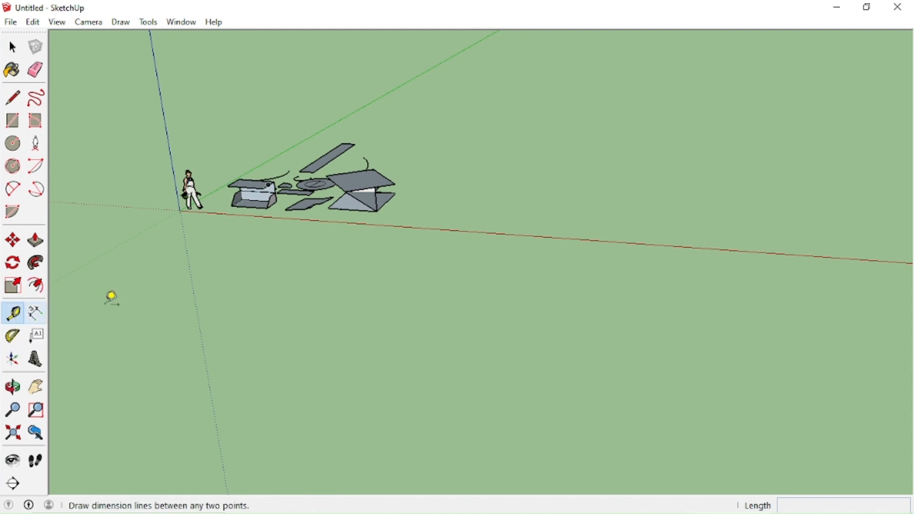
{"action": "scroll", "coordinate": [351, 137], "scroll_direction": "up", "scroll_amount": 3}
{"action": "middle_click_drag", "start_coordinate": [197, 211], "coordinate": [275, 330]}
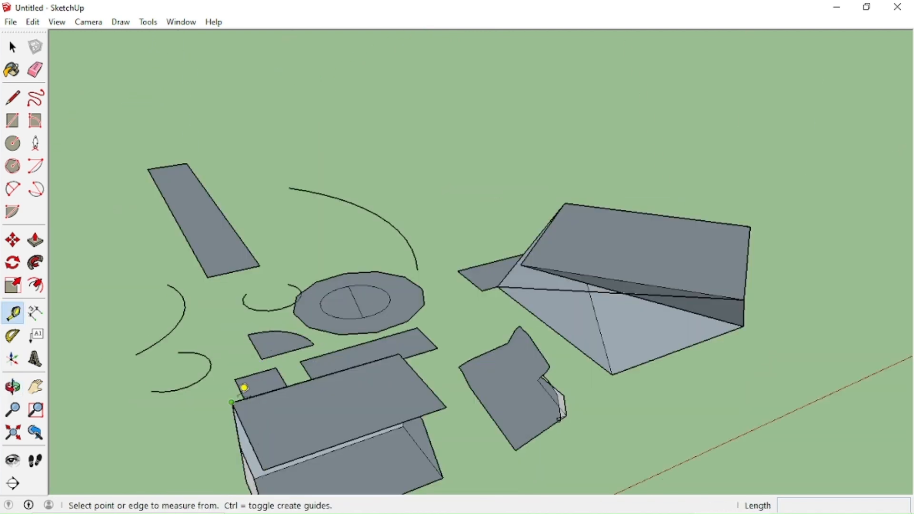
{"action": "left_click", "coordinate": [233, 404]}
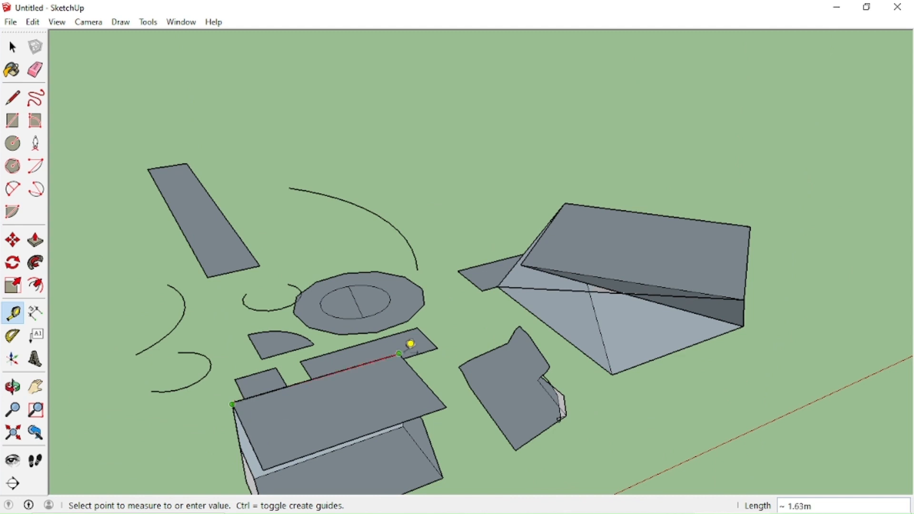
{"action": "left_click", "coordinate": [406, 345]}
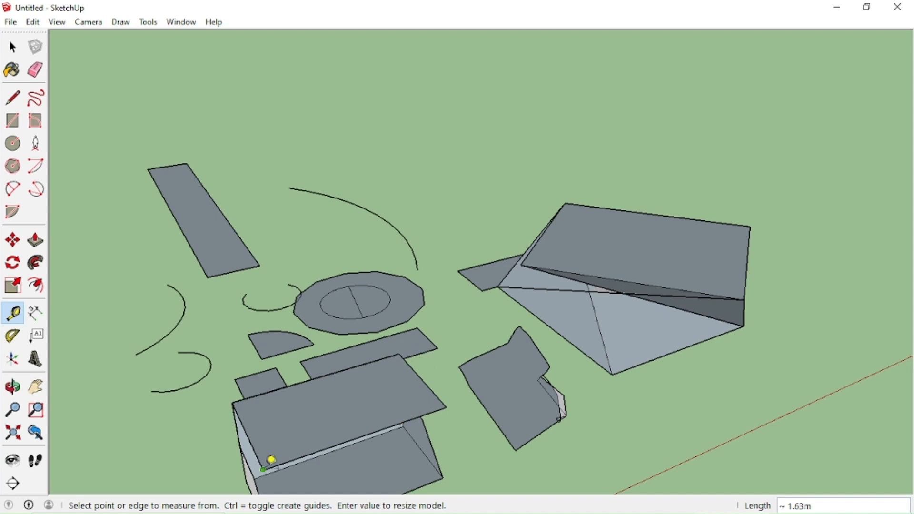
{"action": "left_click", "coordinate": [263, 471]}
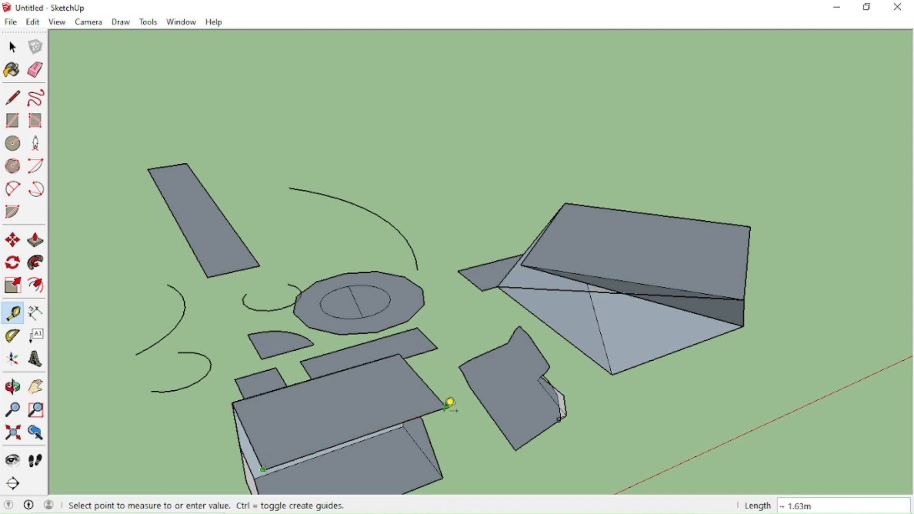
{"action": "left_click", "coordinate": [448, 406]}
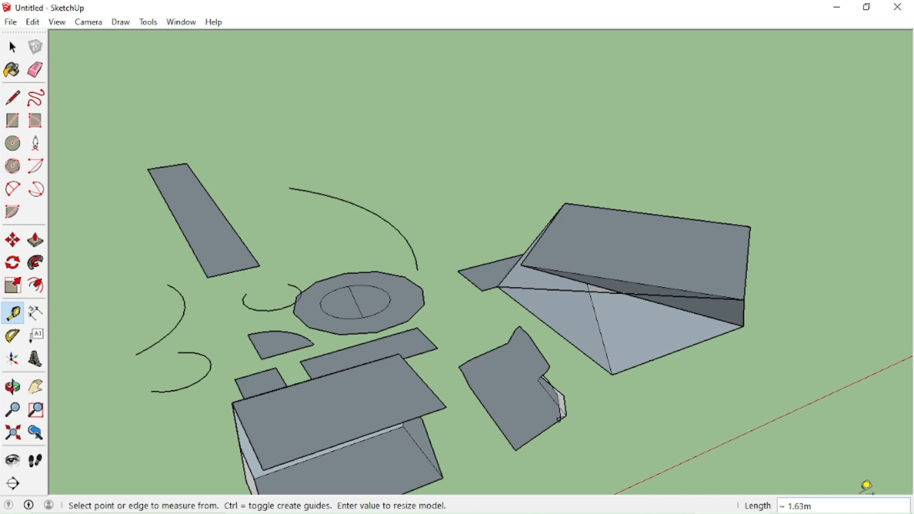
Measure two adjacent edges of the twisted block's top face and place a Tape Measure guide along the face's diagonal.
{"action": "scroll", "coordinate": [691, 257], "scroll_direction": "up", "scroll_amount": 1}
{"action": "scroll", "coordinate": [695, 250], "scroll_direction": "up", "scroll_amount": 1}
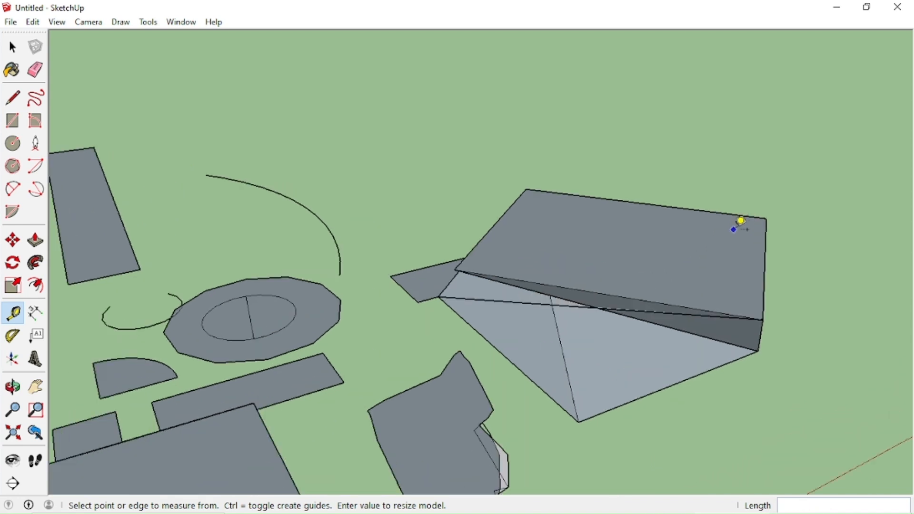
{"action": "middle_click_drag", "start_coordinate": [739, 220], "coordinate": [650, 380]}
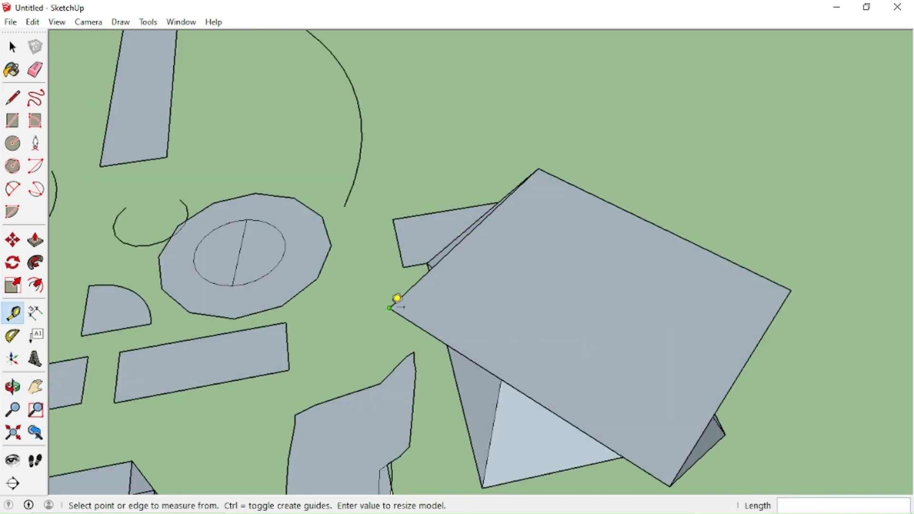
{"action": "left_click", "coordinate": [392, 306]}
{"action": "left_click", "coordinate": [547, 160]}
{"action": "left_click", "coordinate": [546, 160]}
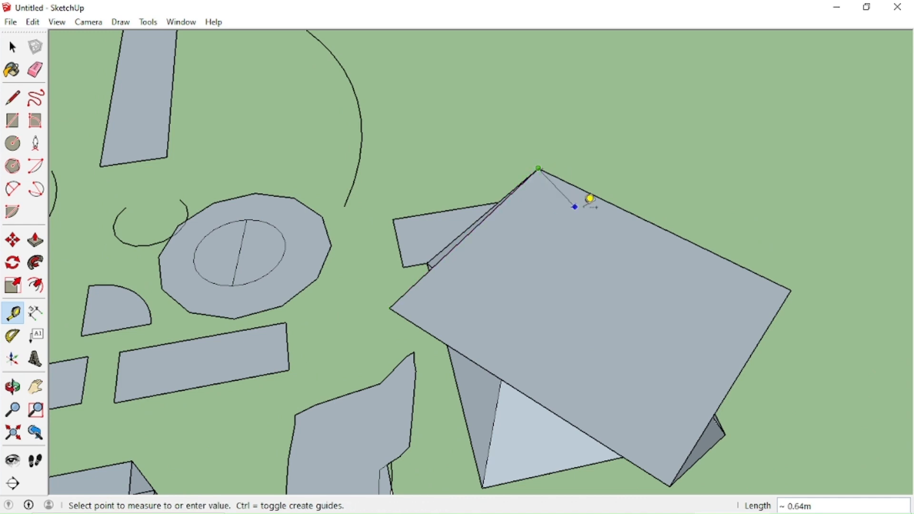
{"action": "left_click", "coordinate": [795, 282]}
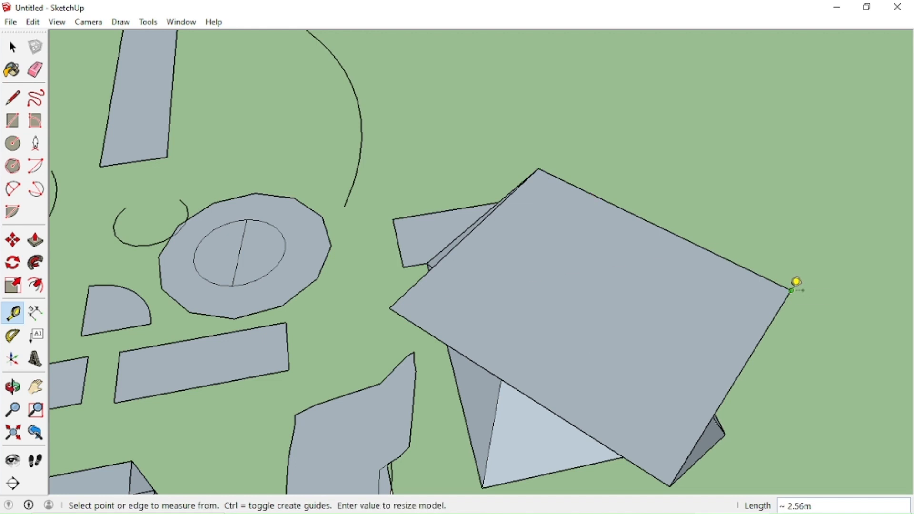
{"action": "left_click", "coordinate": [793, 289]}
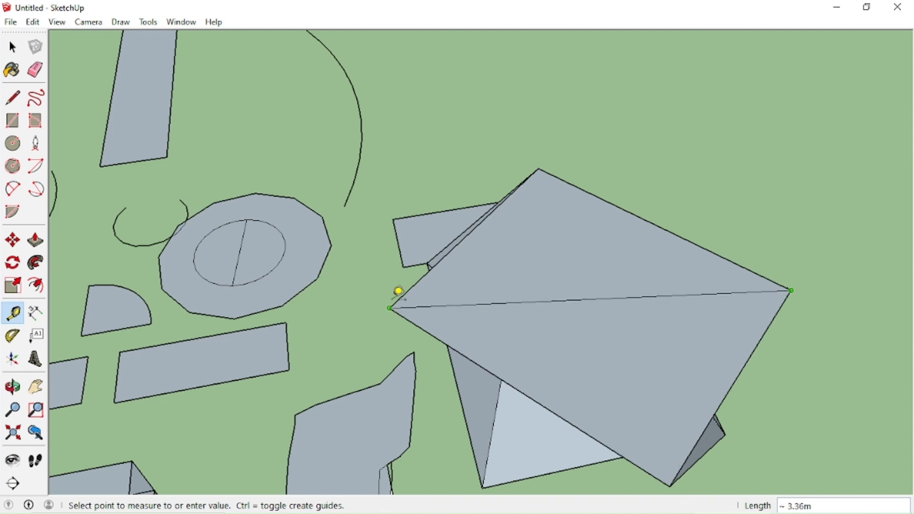
{"action": "left_click", "coordinate": [393, 305]}
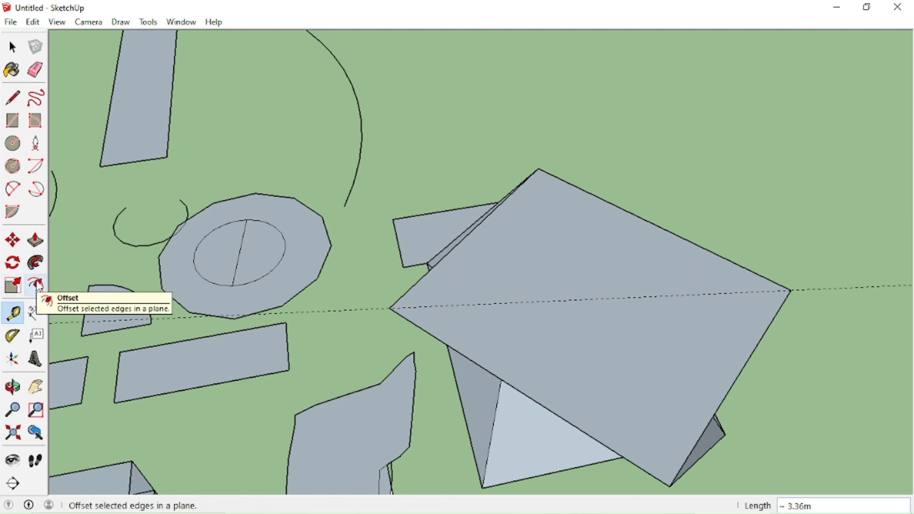
Add a linear dimension to the short edge of the twisted block's top face, placed outside the block.
{"action": "left_click", "coordinate": [38, 312]}
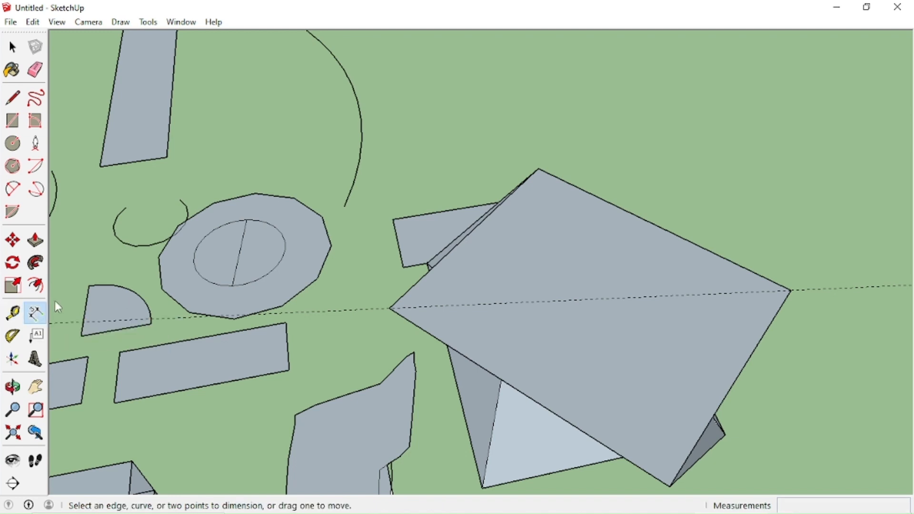
{"action": "left_click", "coordinate": [390, 310]}
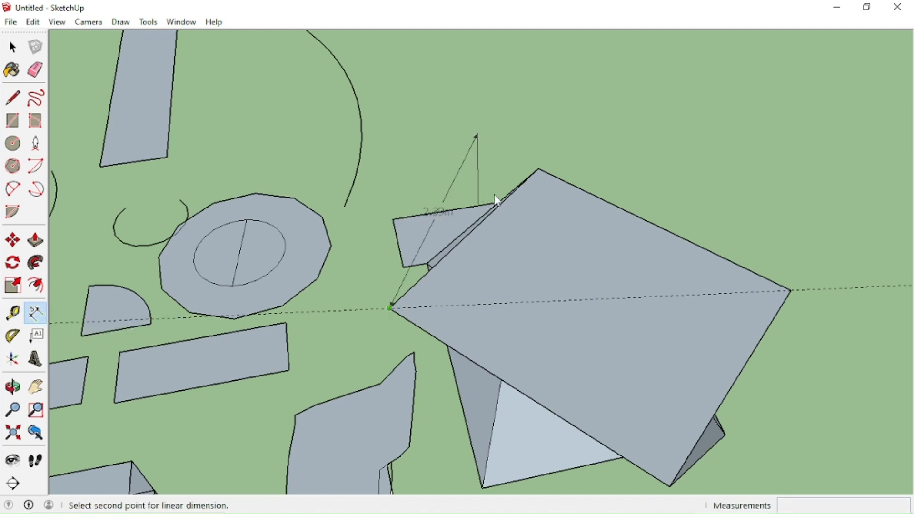
{"action": "left_click", "coordinate": [538, 171]}
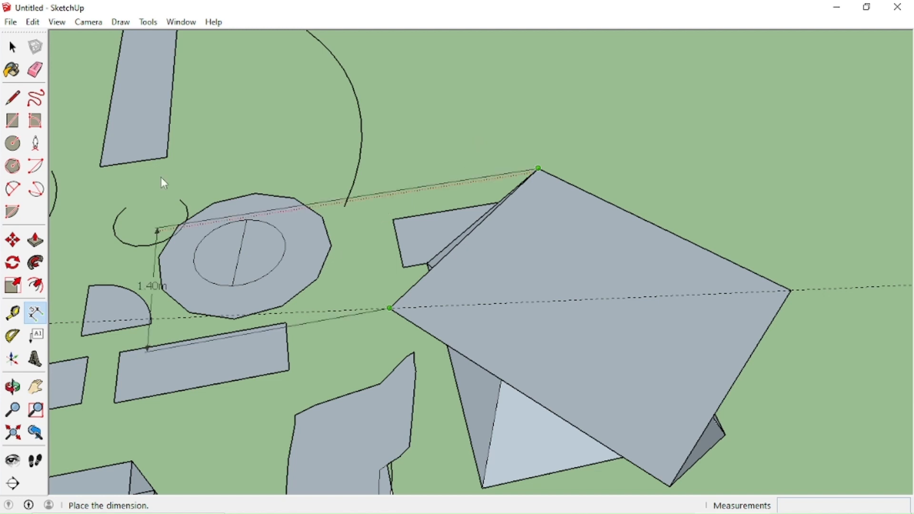
{"action": "left_click", "coordinate": [421, 148]}
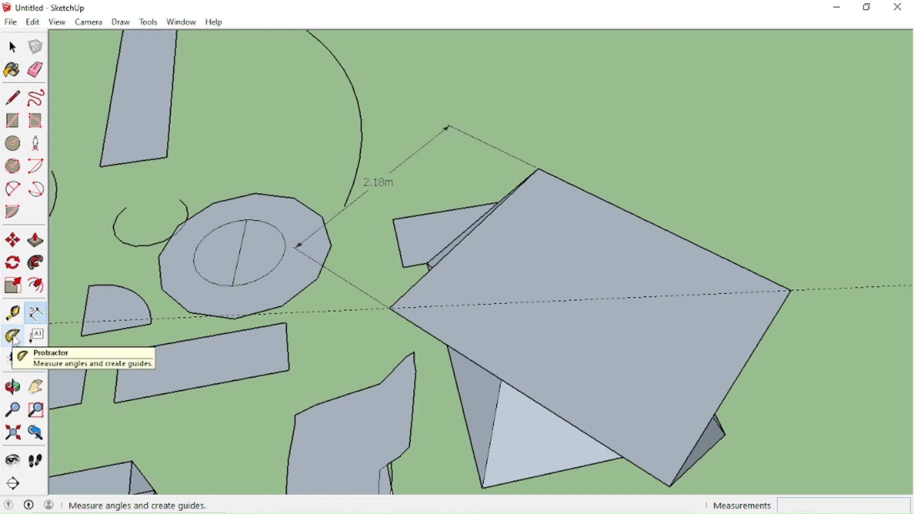
{"action": "left_click", "coordinate": [13, 336]}
{"action": "mouse_move", "coordinate": [225, 368]}
{"action": "middle_mouse_down"}
{"action": "mouse_move", "coordinate": [371, 318]}
{"action": "mouse_move", "coordinate": [318, 395]}
{"action": "mouse_move", "coordinate": [233, 373]}
{"action": "middle_mouse_up"}
{"action": "middle_click_drag", "start_coordinate": [91, 334], "coordinate": [295, 337]}
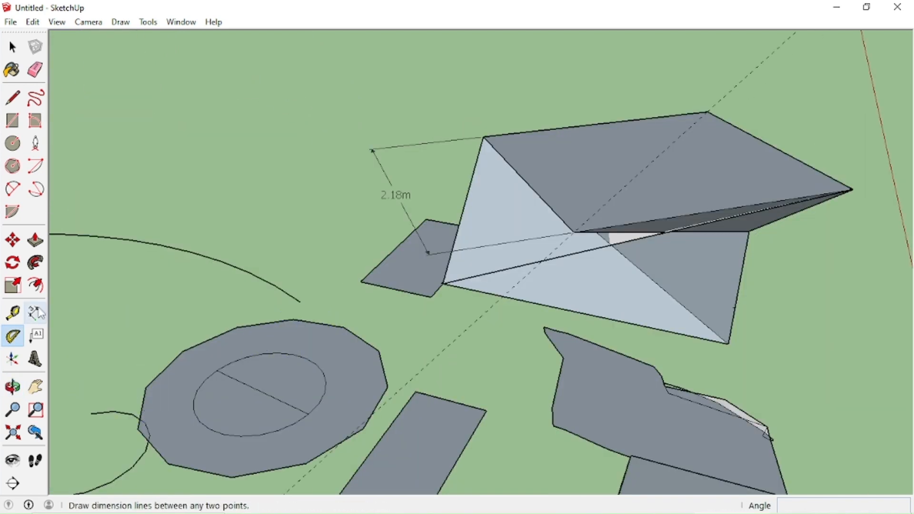
{"action": "middle_click_drag", "start_coordinate": [388, 315], "coordinate": [301, 347]}
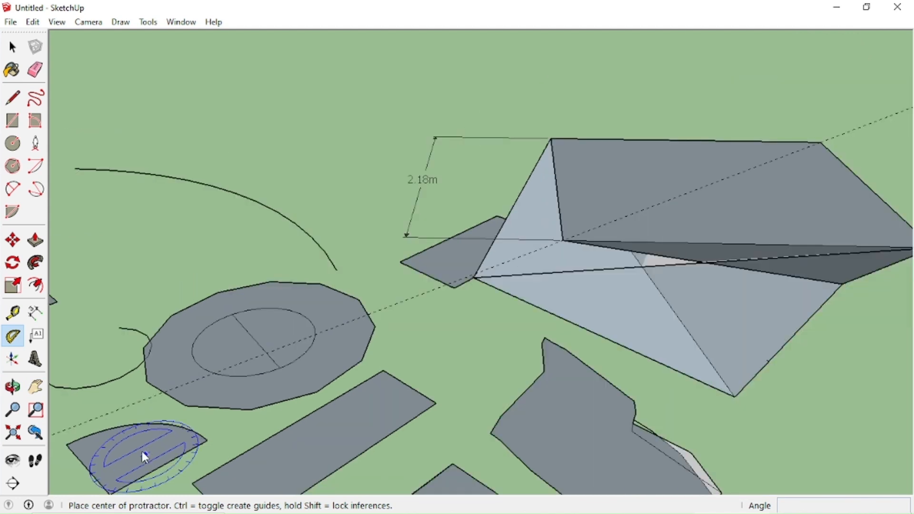
{"action": "scroll", "coordinate": [129, 471], "scroll_direction": "down", "scroll_amount": 4}
{"action": "left_click", "coordinate": [134, 456]}
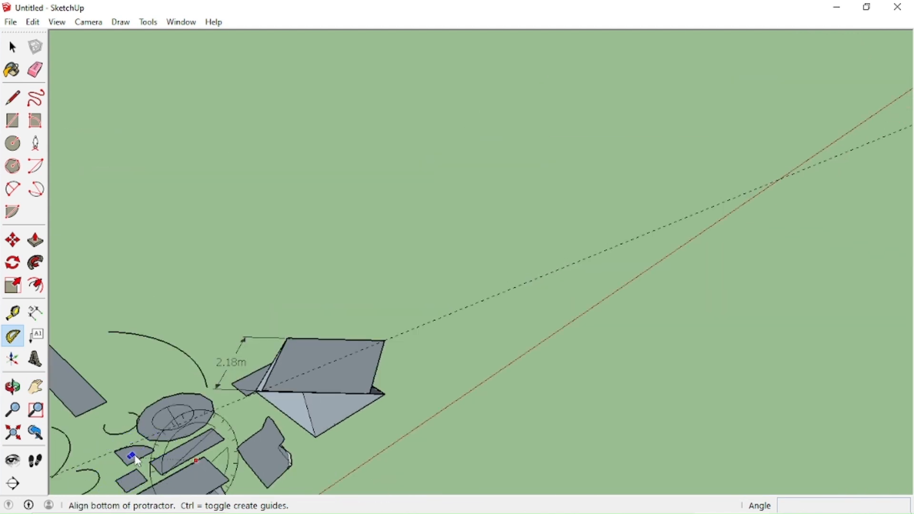
{"action": "middle_click_drag", "start_coordinate": [133, 456], "coordinate": [100, 424]}
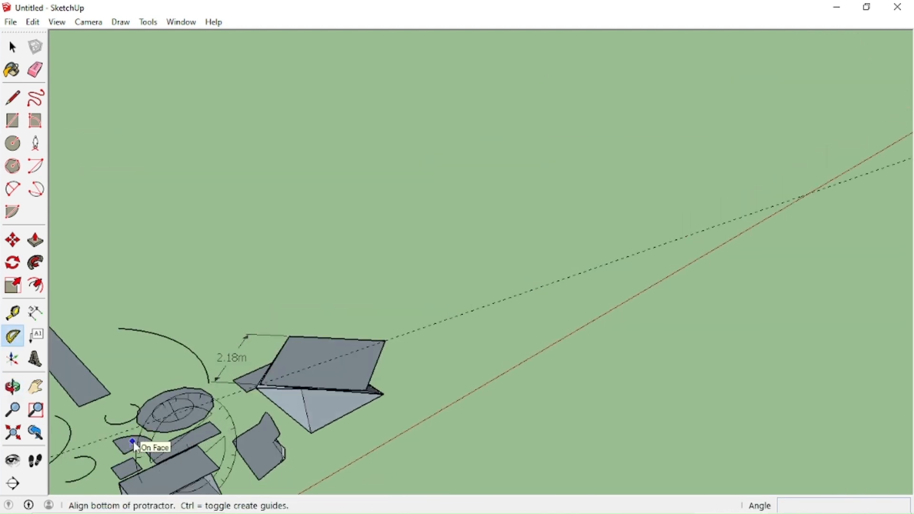
{"action": "key", "text": "Escape"}
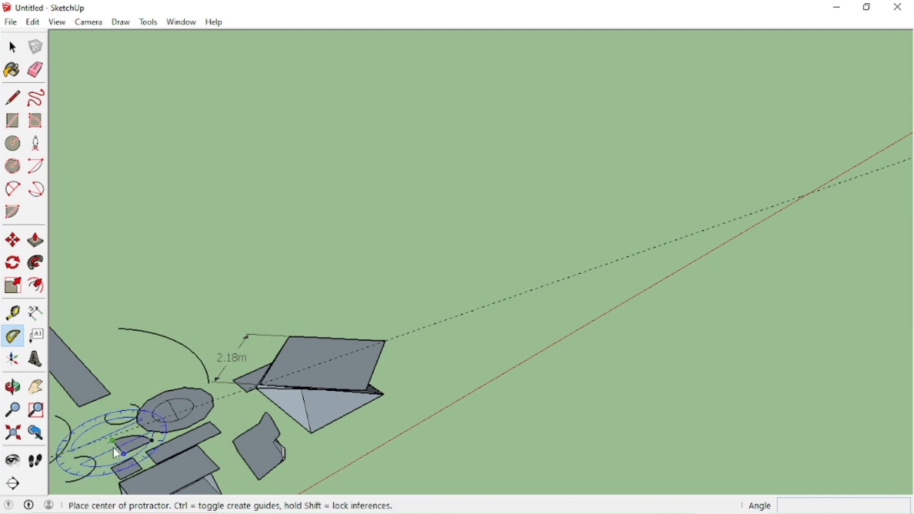
{"action": "left_click", "coordinate": [913, 513]}
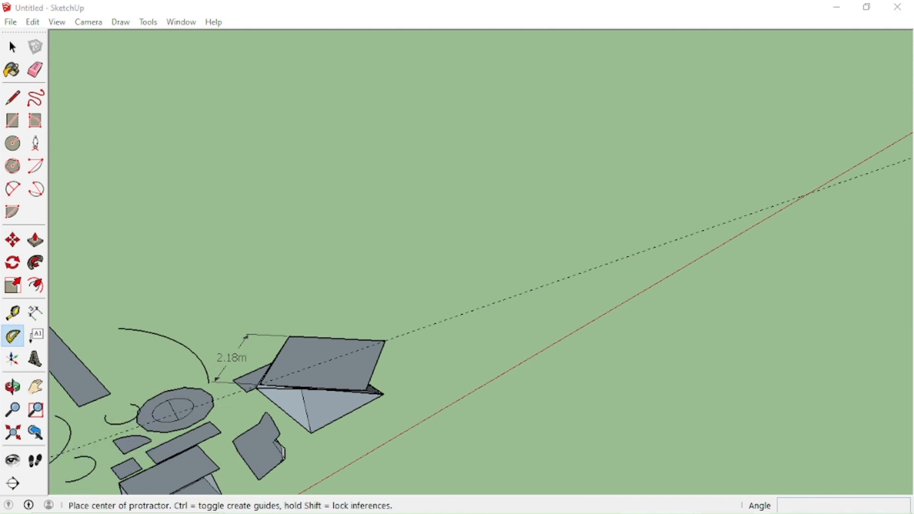
Create a Protractor guide line from the corner of the pie-shaped face through the middle of its arc.
{"action": "scroll", "coordinate": [199, 425], "scroll_direction": "up", "scroll_amount": 6}
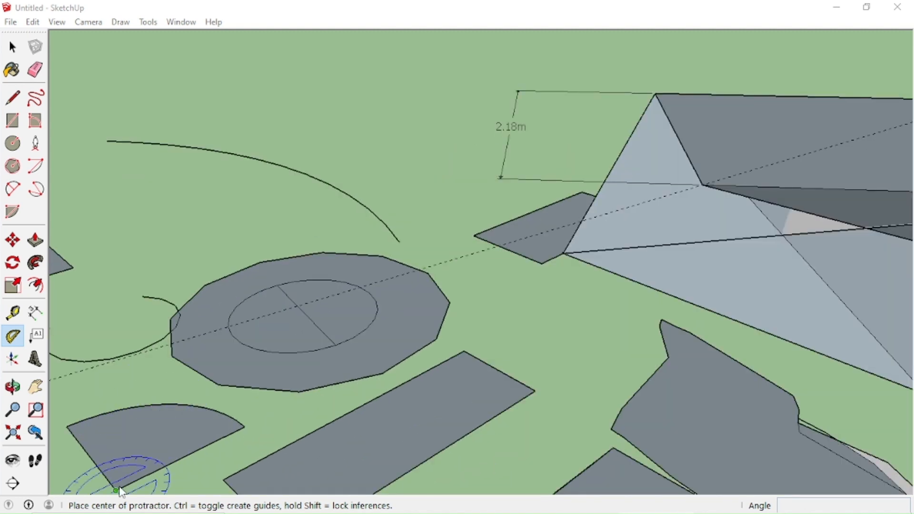
{"action": "left_click", "coordinate": [116, 491]}
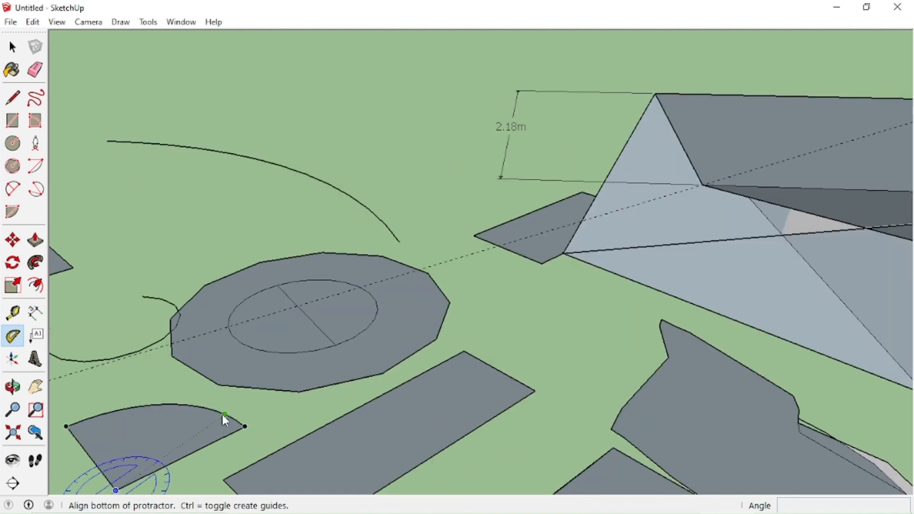
{"action": "left_click", "coordinate": [170, 405]}
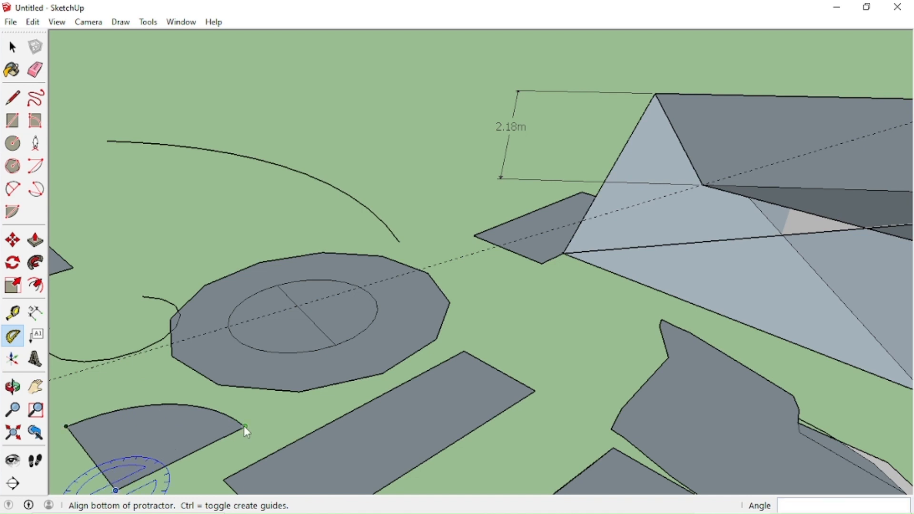
{"action": "left_click", "coordinate": [159, 401]}
Create a Protractor guide from the pie-shaped face's corner along its right straight edge, using the line to the arc's middle as baseline.
{"action": "scroll", "coordinate": [159, 401], "scroll_direction": "down", "scroll_amount": 2}
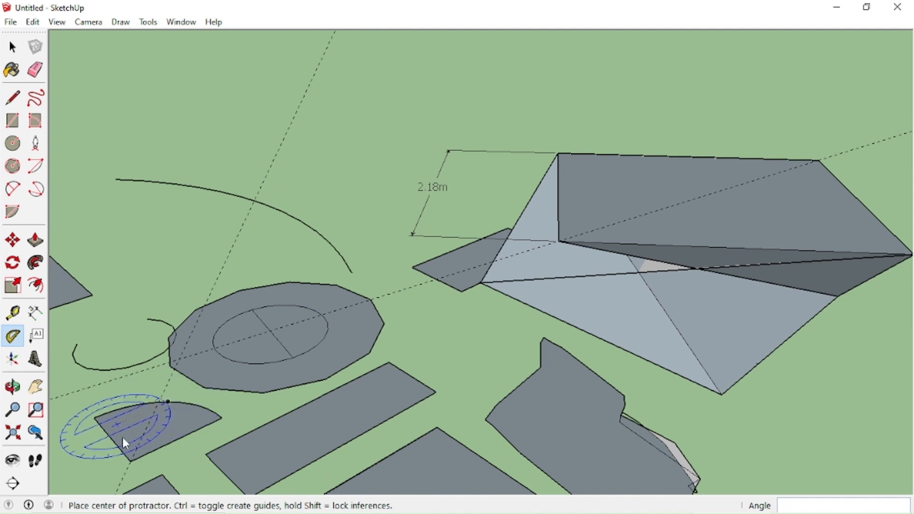
{"action": "left_click", "coordinate": [134, 460]}
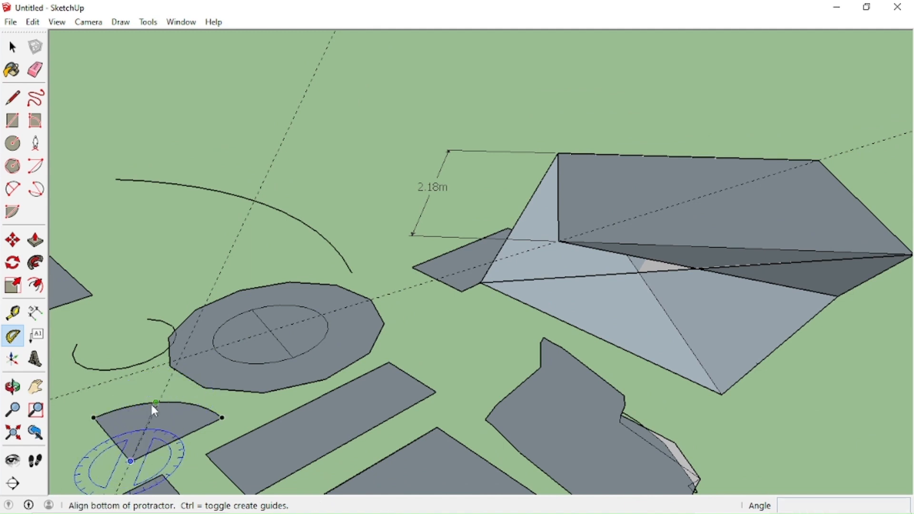
{"action": "left_click", "coordinate": [157, 402]}
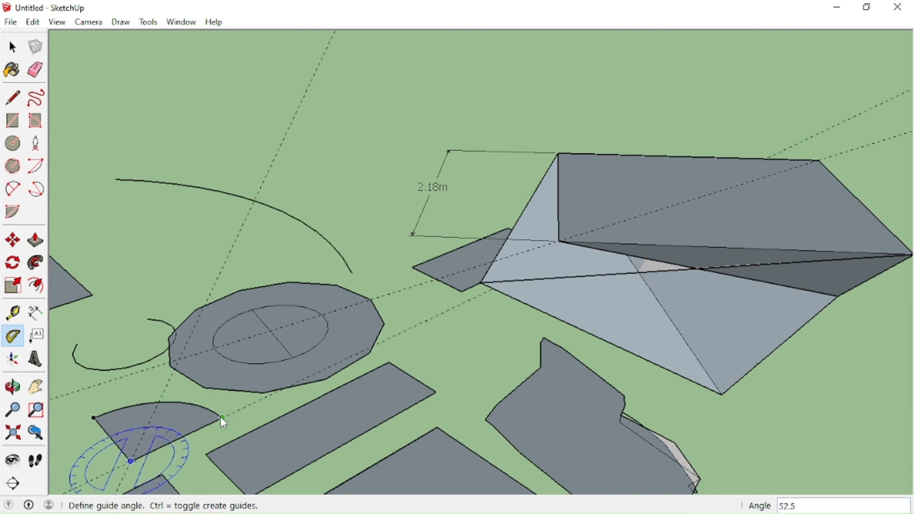
{"action": "left_click", "coordinate": [221, 418]}
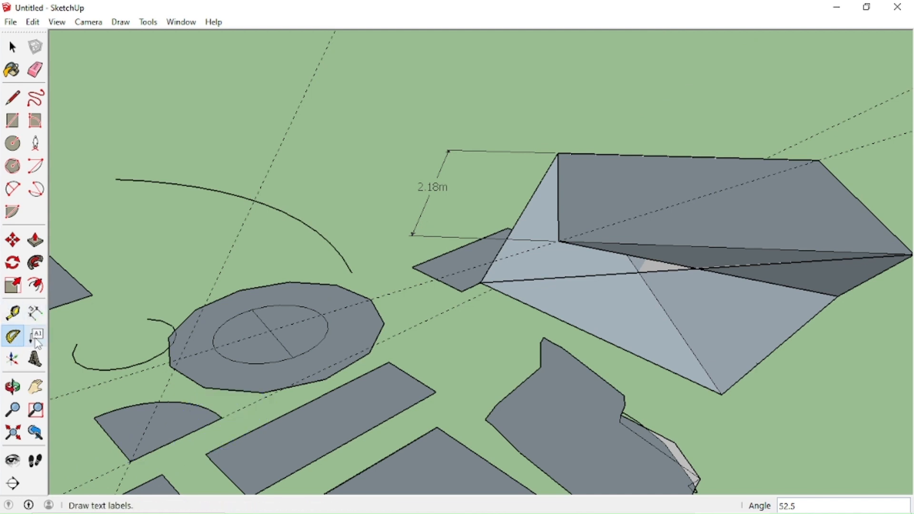
Add a screen text label reading "BATHROOM" in the empty area beside the twelve-sided polygon.
{"action": "left_click", "coordinate": [37, 338]}
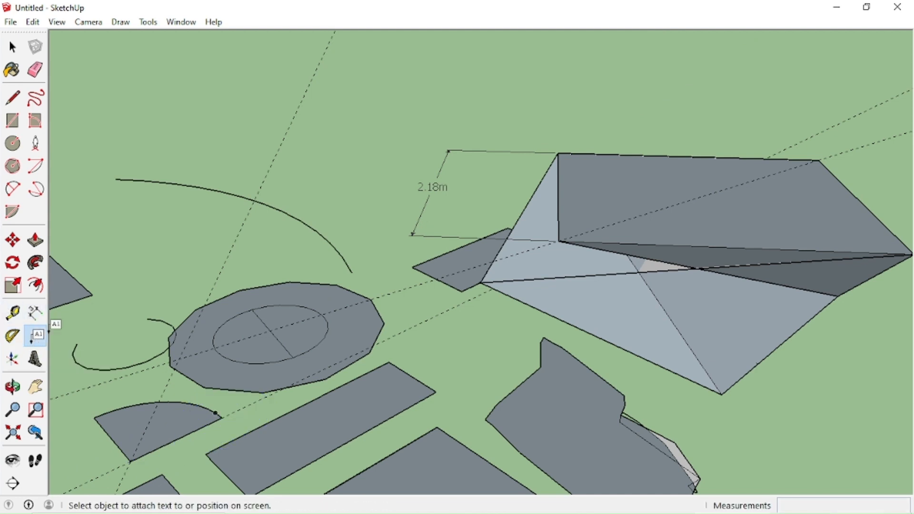
{"action": "left_click", "coordinate": [175, 269]}
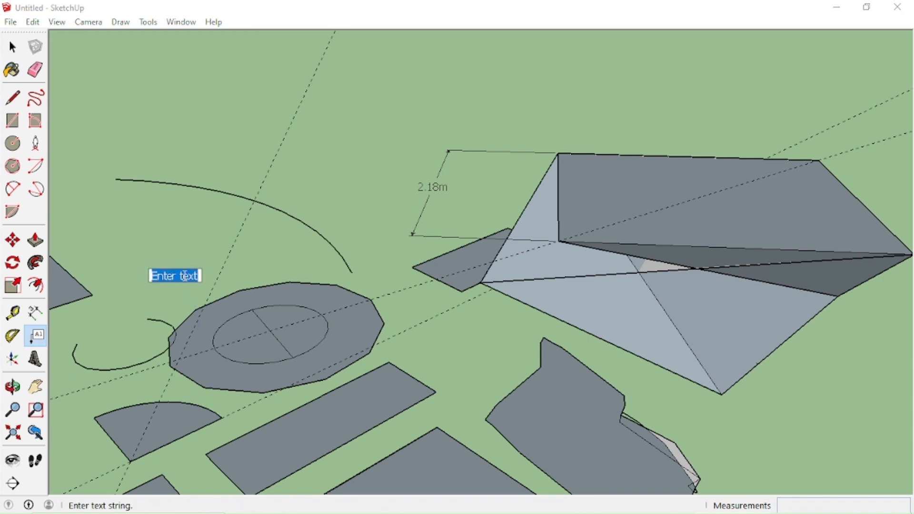
{"action": "left_click", "coordinate": [187, 276]}
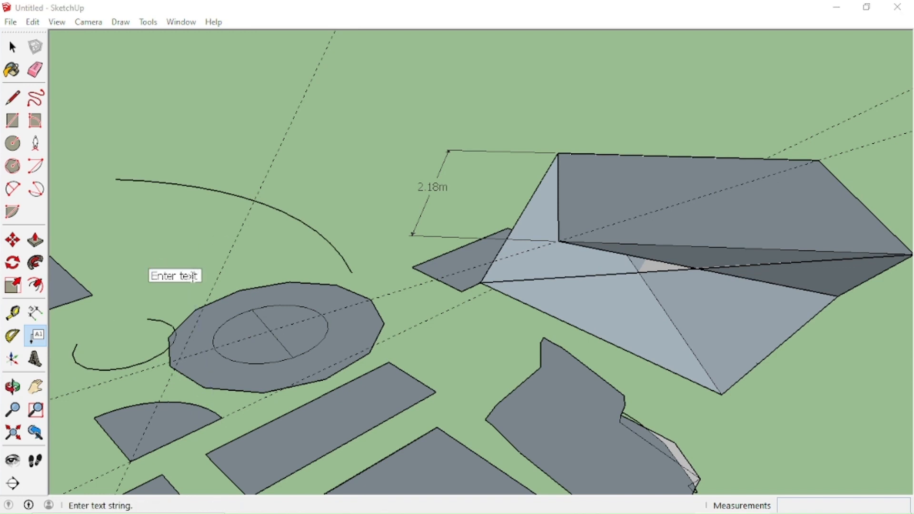
{"action": "key", "text": "BackSpace"}
{"action": "key", "text": "BackSpace"}
{"action": "key", "text": "BackSpace"}
{"action": "key", "text": "BackSpace"}
{"action": "key", "text": "BackSpace"}
{"action": "key", "text": "BackSpace"}
{"action": "key", "text": "BackSpace"}
{"action": "key", "text": "BackSpace"}
{"action": "key", "text": "BackSpace"}
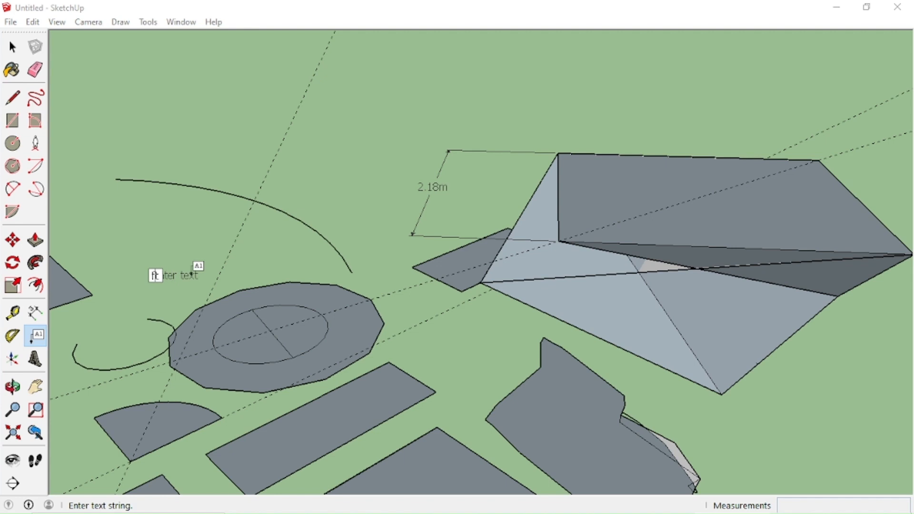
{"action": "key", "text": "Delete"}
{"action": "type", "text": "BATHROOM"}
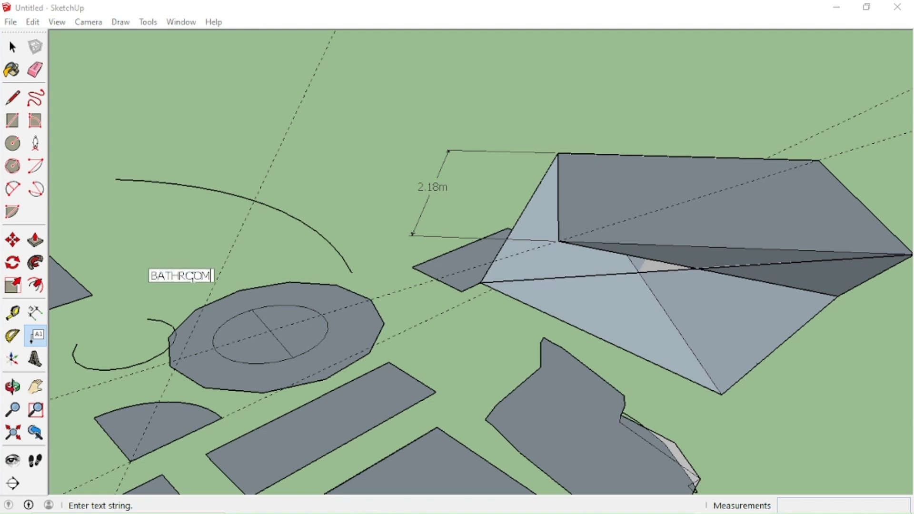
{"action": "key", "text": "Return"}
{"action": "left_click", "coordinate": [203, 220]}
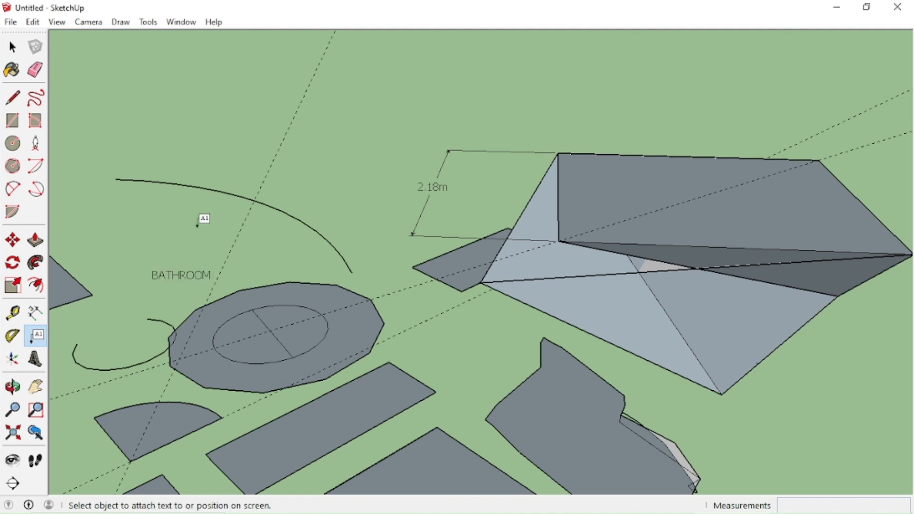
Move the "BATHROOM" text label onto the circle inside the polygon and check it at different zoom levels.
{"action": "scroll", "coordinate": [173, 276], "scroll_direction": "up", "scroll_amount": 5}
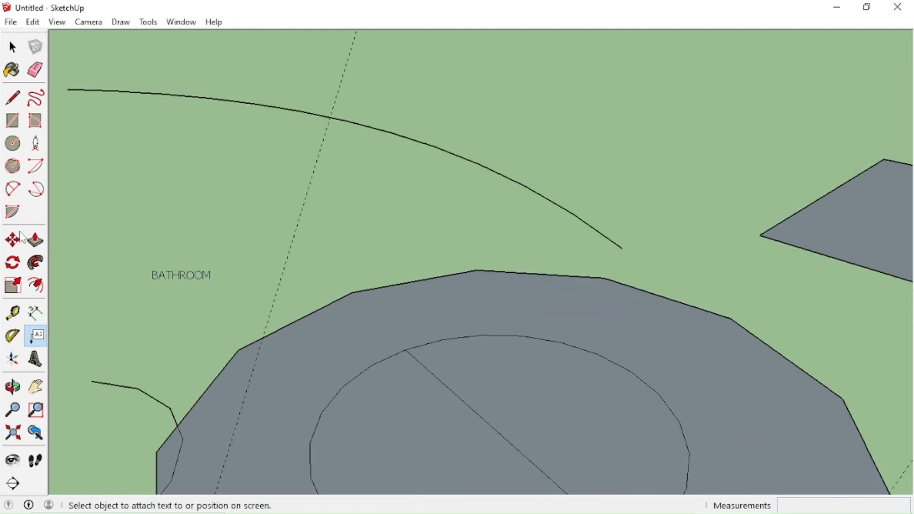
{"action": "left_click_drag", "start_coordinate": [183, 275], "coordinate": [451, 404]}
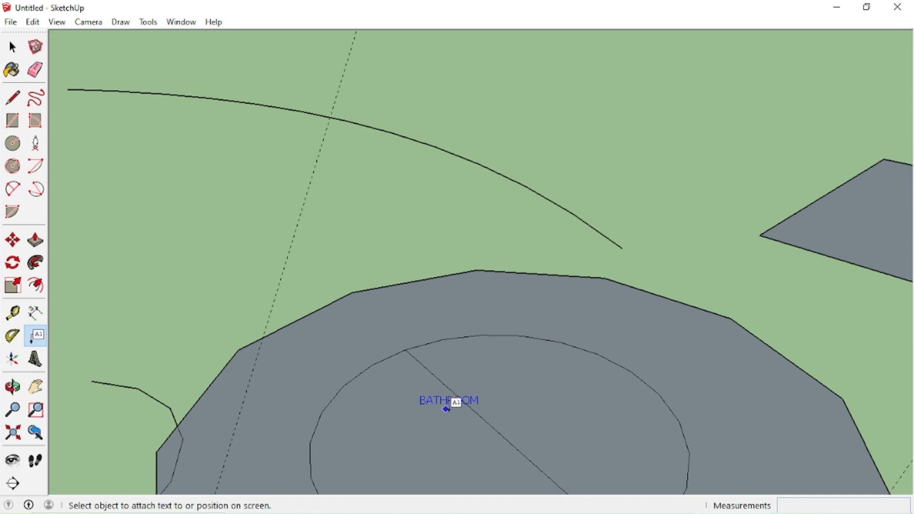
{"action": "scroll", "coordinate": [452, 404], "scroll_direction": "up", "scroll_amount": 2}
{"action": "scroll", "coordinate": [452, 404], "scroll_direction": "down", "scroll_amount": 4}
{"action": "scroll", "coordinate": [453, 404], "scroll_direction": "down", "scroll_amount": 3}
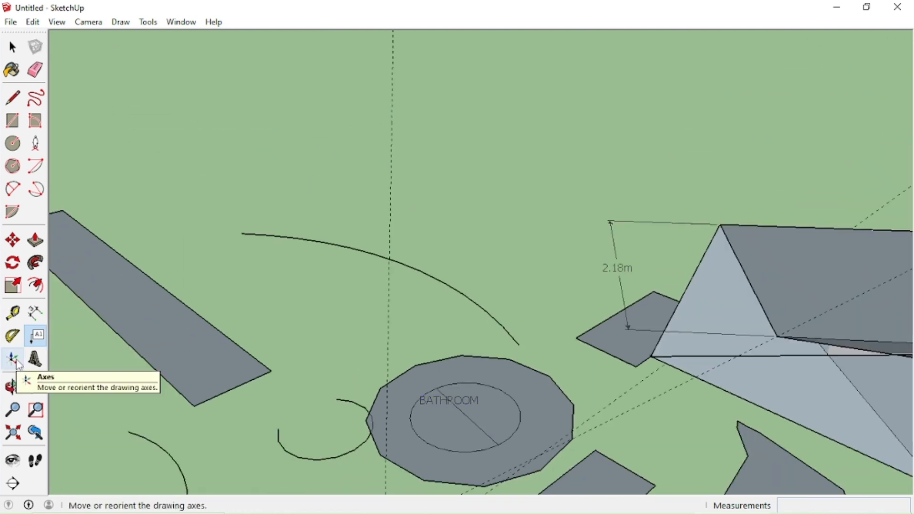
{"action": "left_click", "coordinate": [17, 363]}
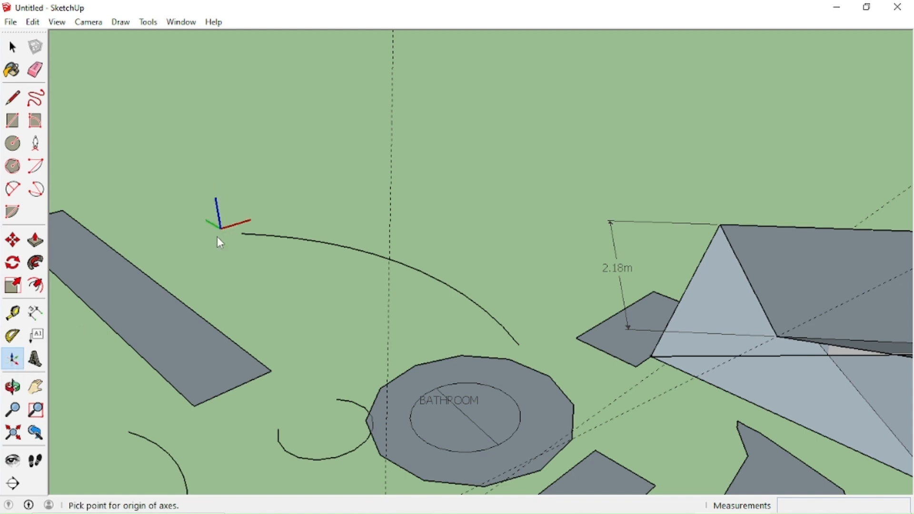
{"action": "scroll", "coordinate": [214, 352], "scroll_direction": "down", "scroll_amount": 5}
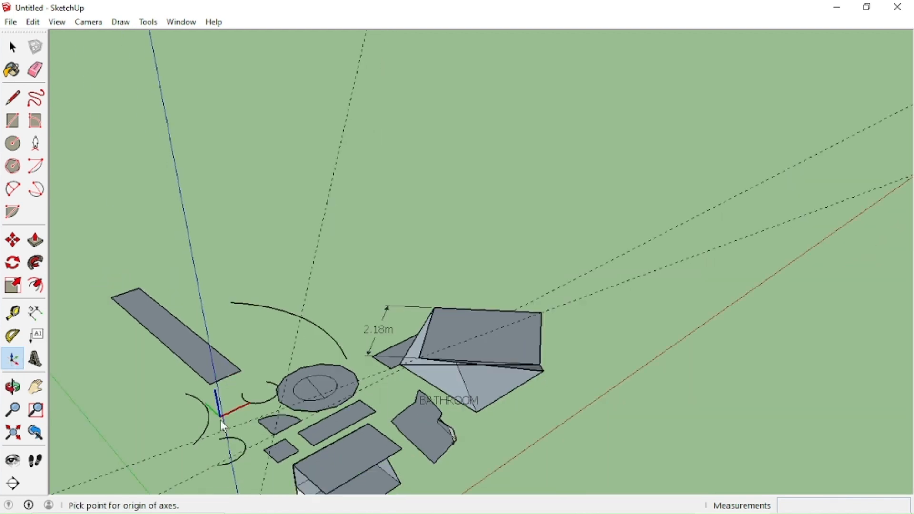
{"action": "middle_click_drag", "start_coordinate": [221, 421], "coordinate": [109, 389]}
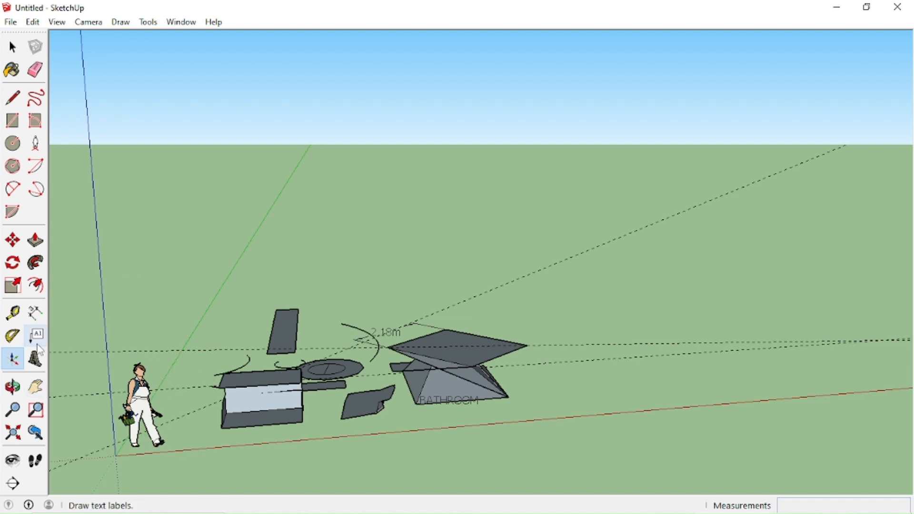
Start a new 3D text and set its font to Californian FB.
{"action": "left_click", "coordinate": [38, 362]}
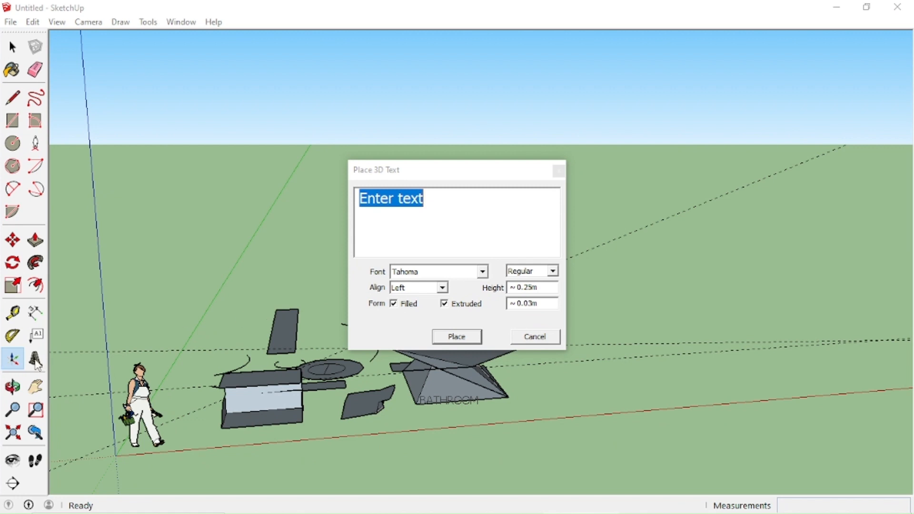
{"action": "left_click", "coordinate": [483, 271]}
{"action": "scroll", "coordinate": [446, 346], "scroll_direction": "up", "scroll_amount": 2}
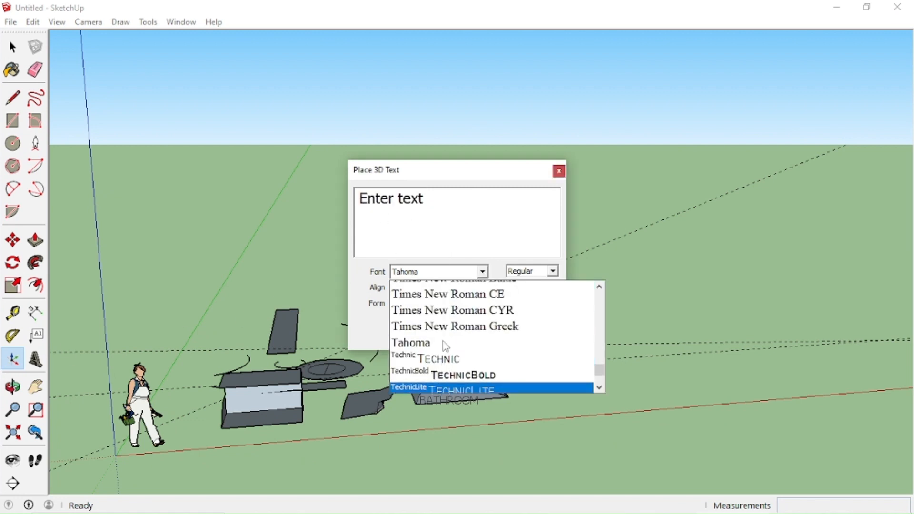
{"action": "scroll", "coordinate": [446, 346], "scroll_direction": "down", "scroll_amount": 8}
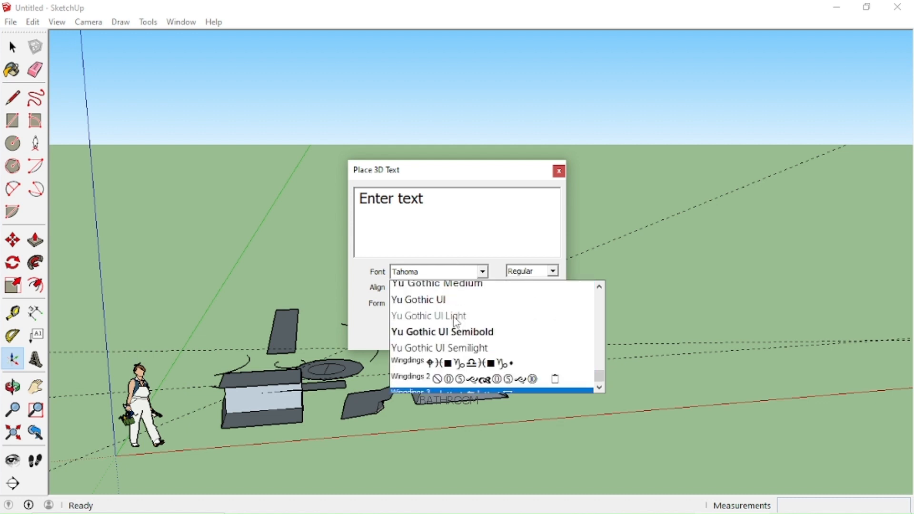
{"action": "scroll", "coordinate": [456, 322], "scroll_direction": "up", "scroll_amount": 1}
{"action": "key", "text": "c"}
{"action": "key", "text": "c"}
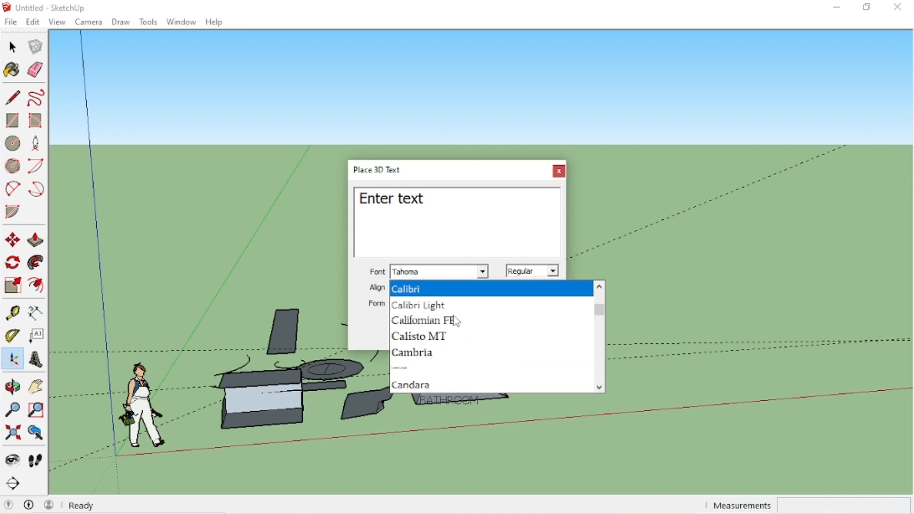
{"action": "left_click", "coordinate": [455, 321]}
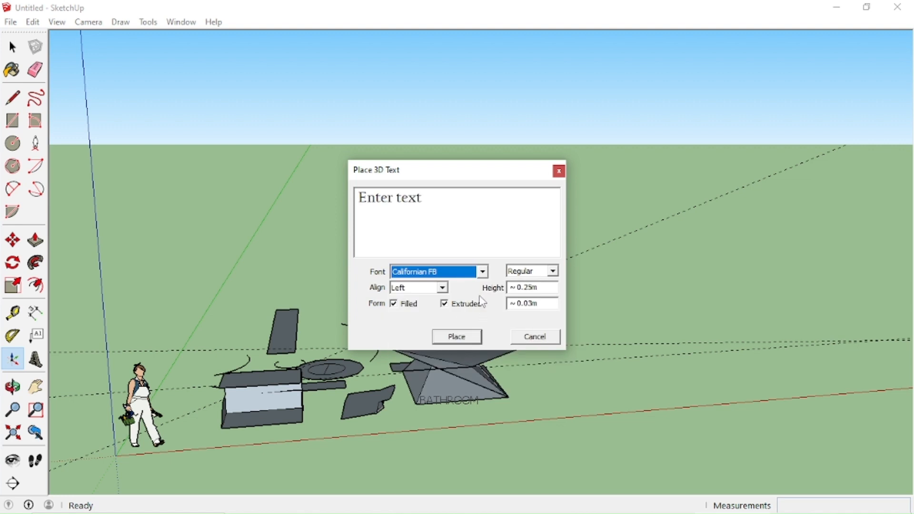
Set the 3D text's alignment to Left and its font style to Bold.
{"action": "left_click", "coordinate": [443, 288]}
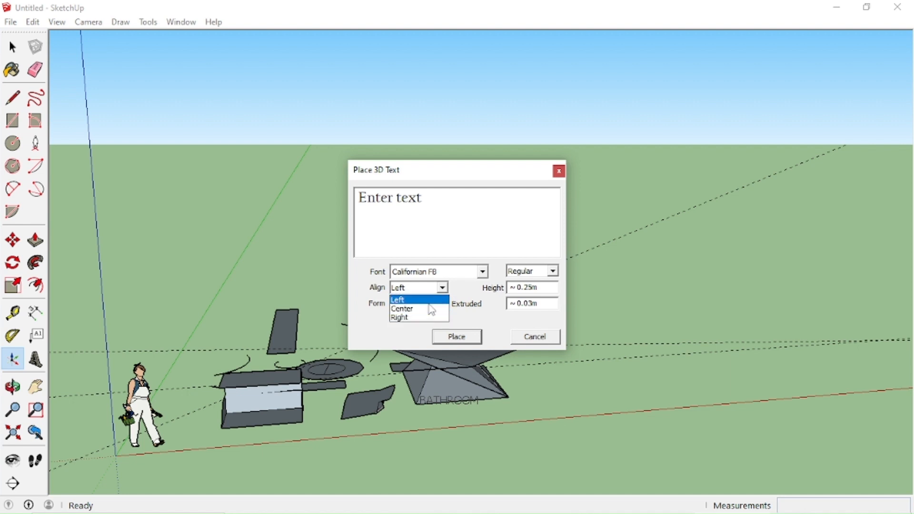
{"action": "left_click", "coordinate": [428, 304]}
{"action": "left_click", "coordinate": [555, 274]}
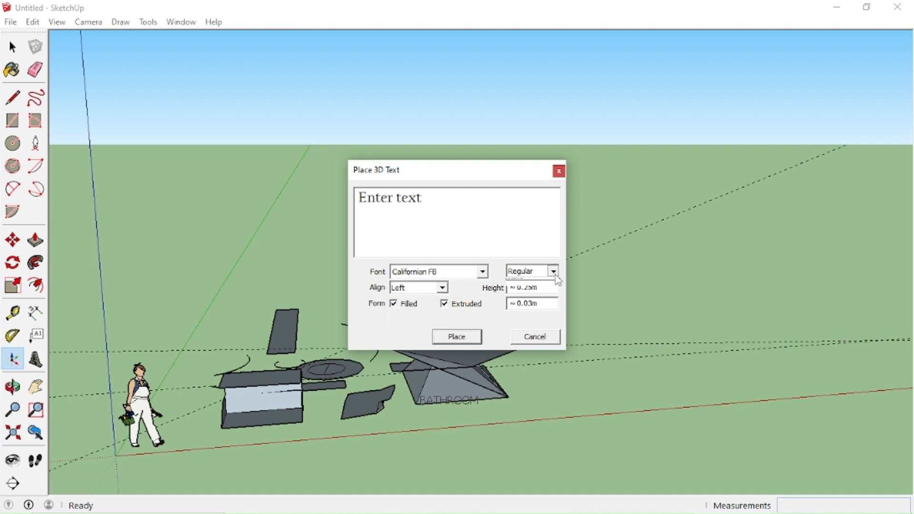
{"action": "left_click", "coordinate": [554, 274]}
{"action": "left_click", "coordinate": [554, 273]}
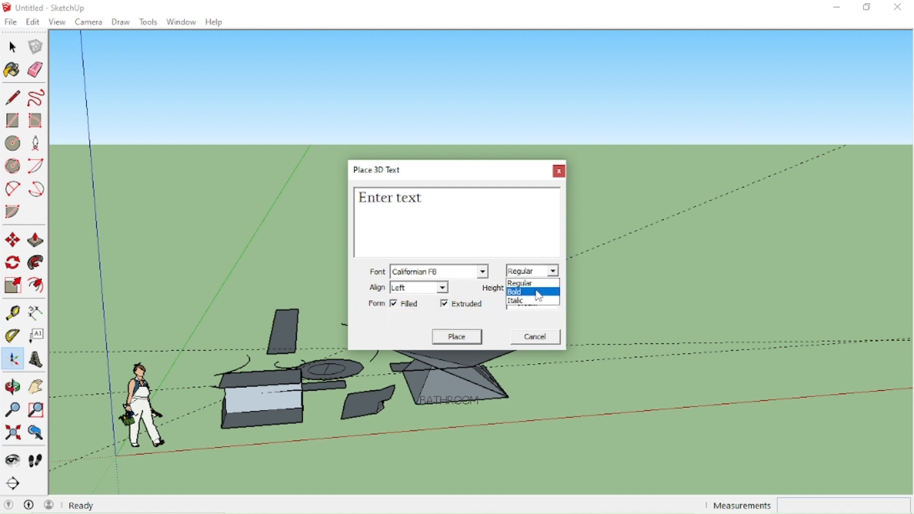
{"action": "left_click", "coordinate": [540, 293]}
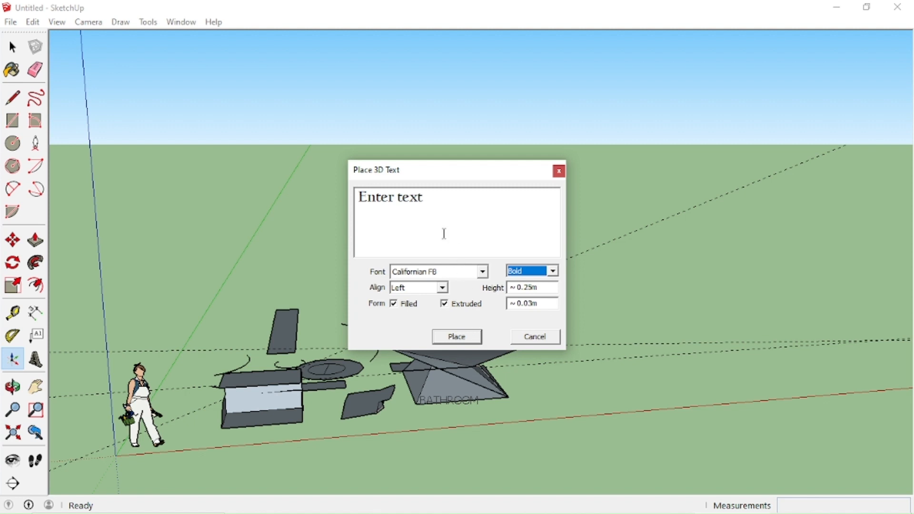
Replace the 3D text's placeholder wording with "BATHROOM".
{"action": "left_click", "coordinate": [440, 214]}
{"action": "key", "text": "BackSpace"}
{"action": "key", "text": "BackSpace"}
{"action": "key", "text": "BackSpace"}
{"action": "key", "text": "BackSpace"}
{"action": "key", "text": "BackSpace"}
{"action": "key", "text": "BackSpace"}
{"action": "key", "text": "BackSpace"}
{"action": "key", "text": "BackSpace"}
{"action": "key", "text": "BackSpace"}
{"action": "key", "text": "BackSpace"}
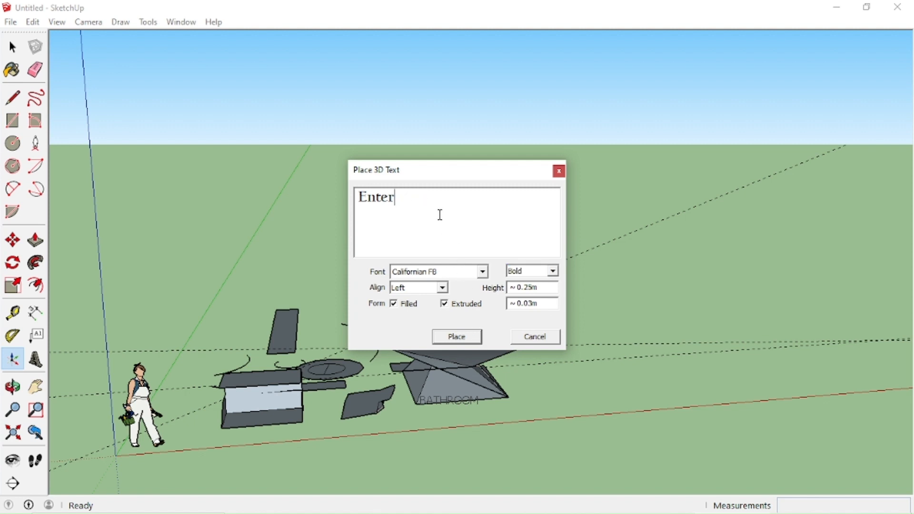
{"action": "type", "text": "BATHH"}
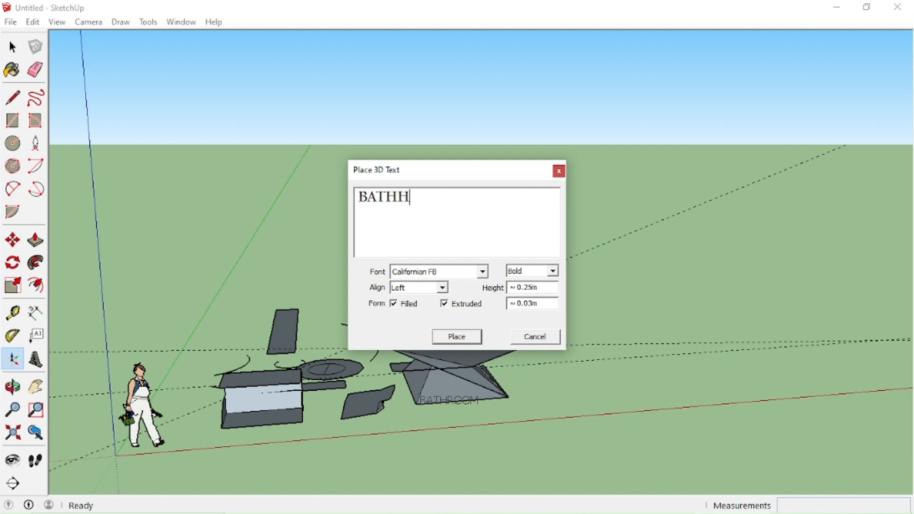
{"action": "key", "text": "BackSpace"}
{"action": "type", "text": "ROOM"}
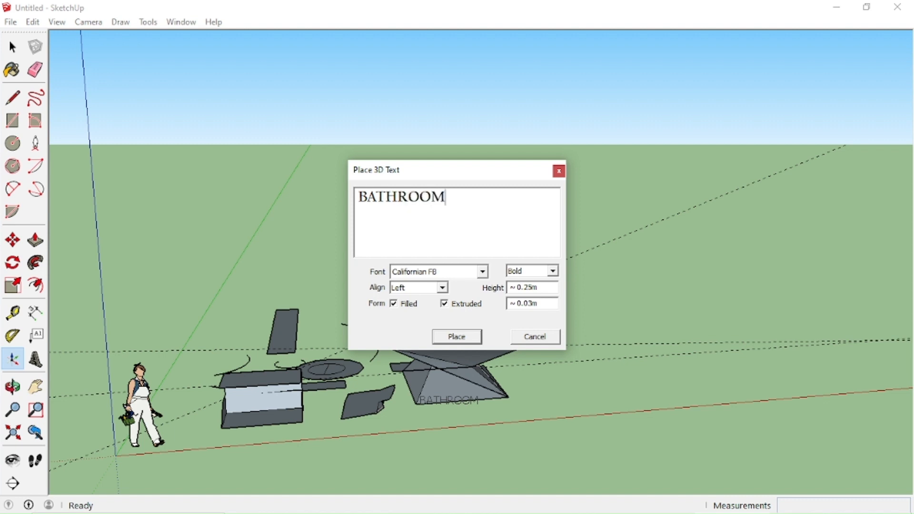
Place the 3D text flat on the ground just behind the large open arc.
{"action": "left_click", "coordinate": [456, 336]}
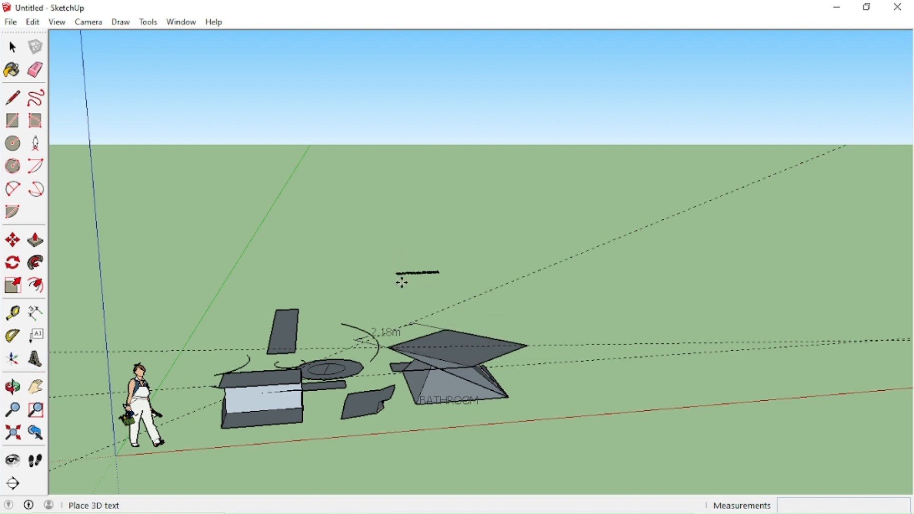
{"action": "scroll", "coordinate": [405, 288], "scroll_direction": "up", "scroll_amount": 2}
{"action": "scroll", "coordinate": [402, 290], "scroll_direction": "up", "scroll_amount": 3}
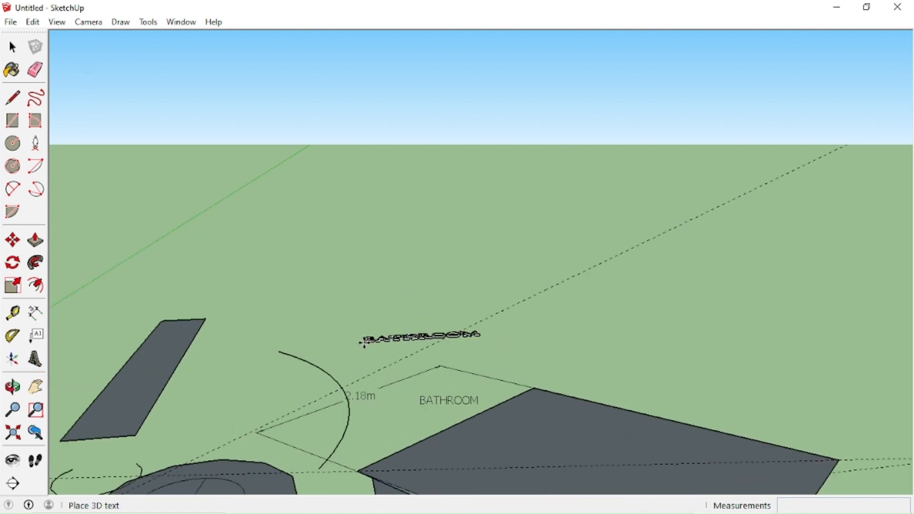
{"action": "left_click", "coordinate": [328, 334]}
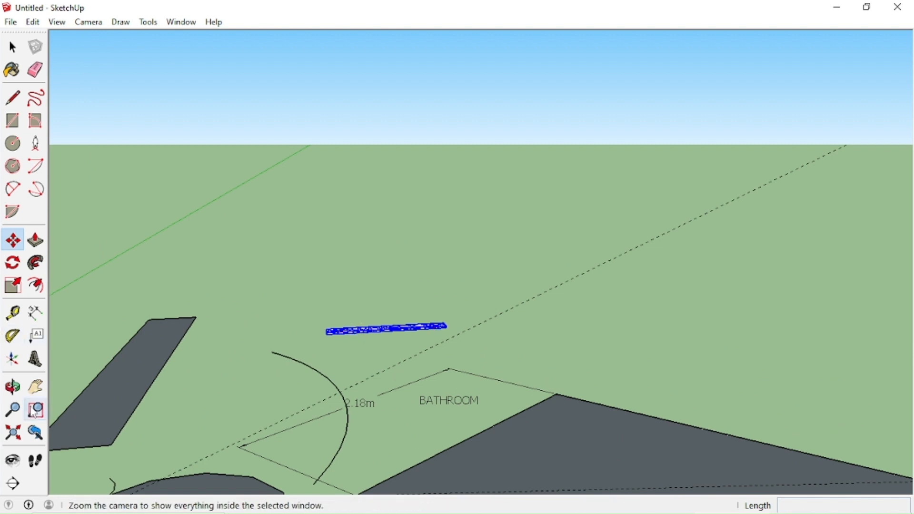
Examine the extruded 3D lettering up close from above, next to the flat text label.
{"action": "left_click", "coordinate": [36, 240]}
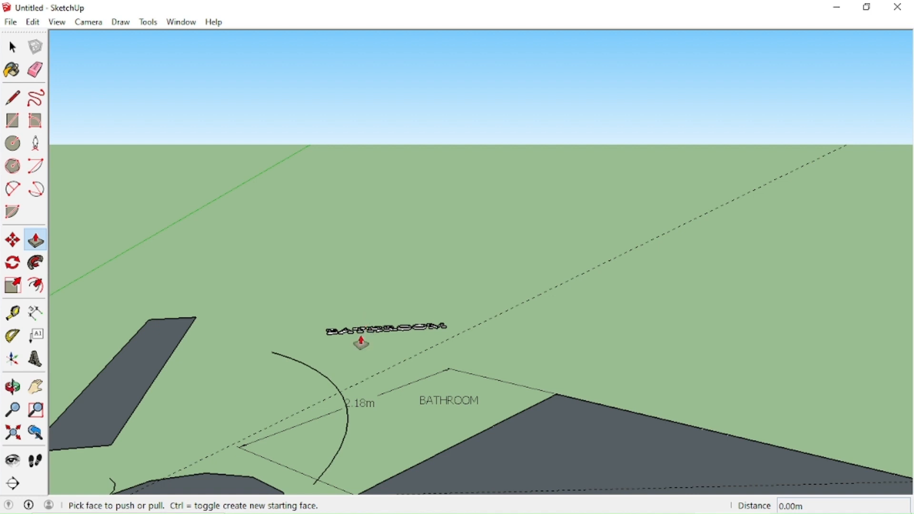
{"action": "middle_click_drag", "start_coordinate": [360, 343], "coordinate": [364, 400]}
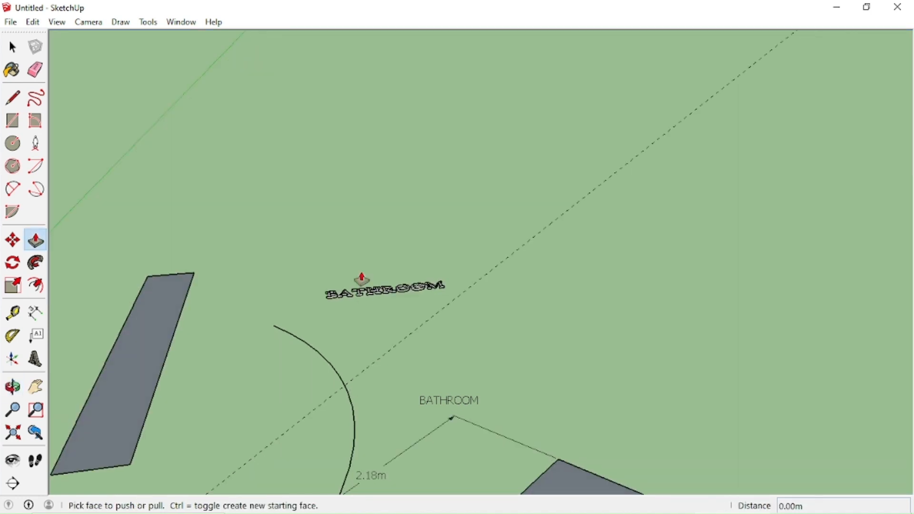
{"action": "scroll", "coordinate": [356, 329], "scroll_direction": "up", "scroll_amount": 6}
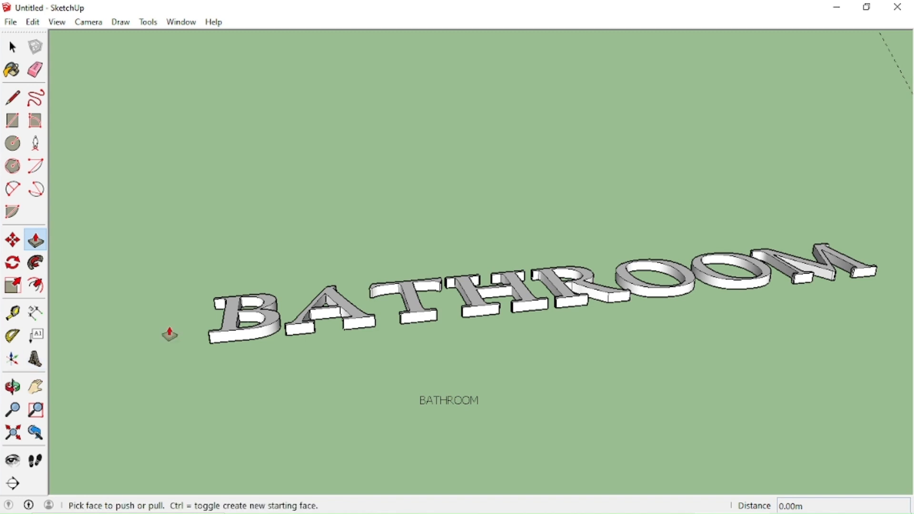
{"action": "left_click", "coordinate": [37, 336]}
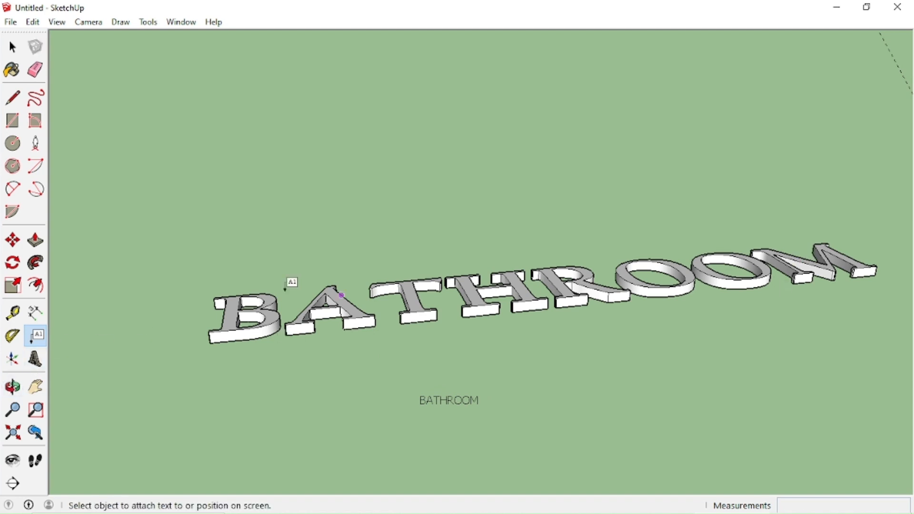
Orbit around the whole model to see the shapes from opposite sides, and pan the view across the ground.
{"action": "left_click", "coordinate": [11, 391]}
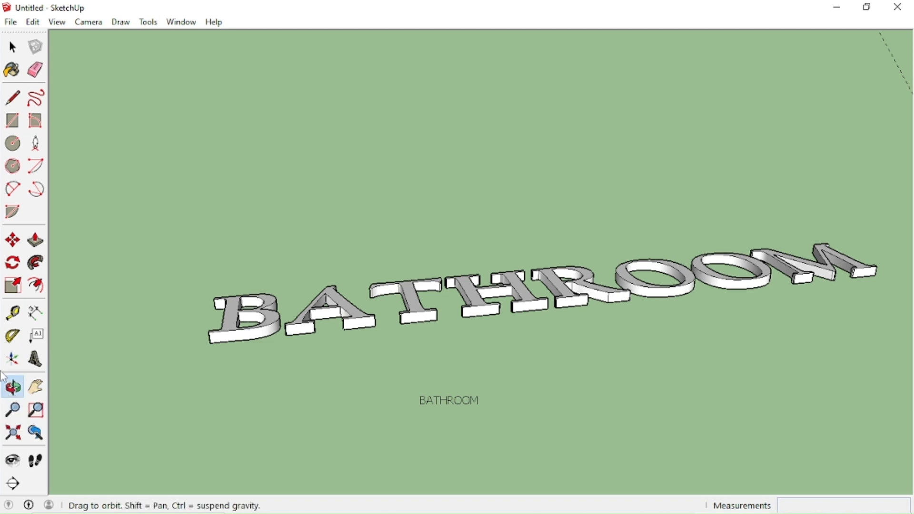
{"action": "left_click_drag", "start_coordinate": [416, 316], "coordinate": [287, 222]}
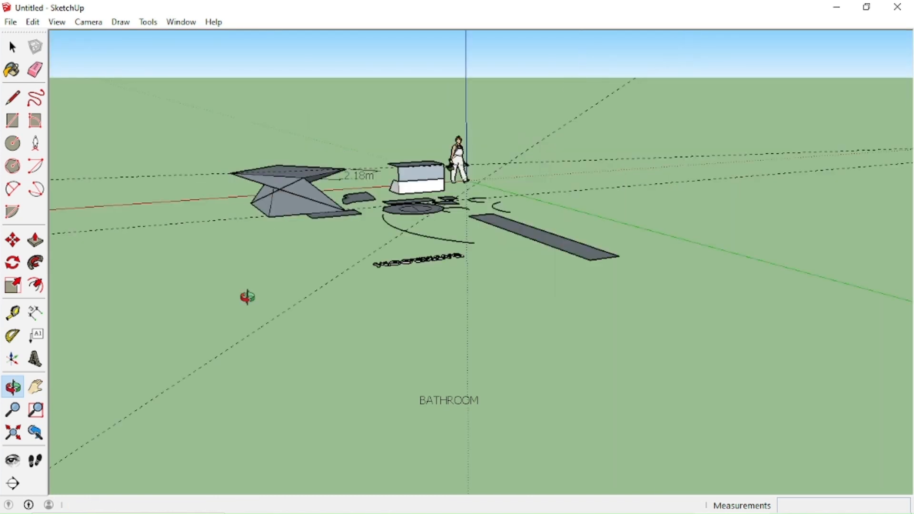
{"action": "left_click_drag", "start_coordinate": [247, 297], "coordinate": [478, 333]}
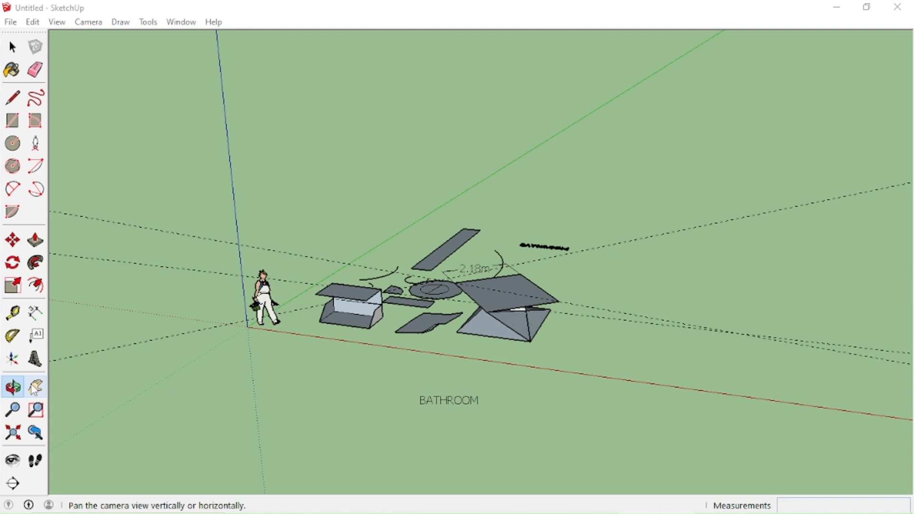
{"action": "left_click", "coordinate": [35, 388]}
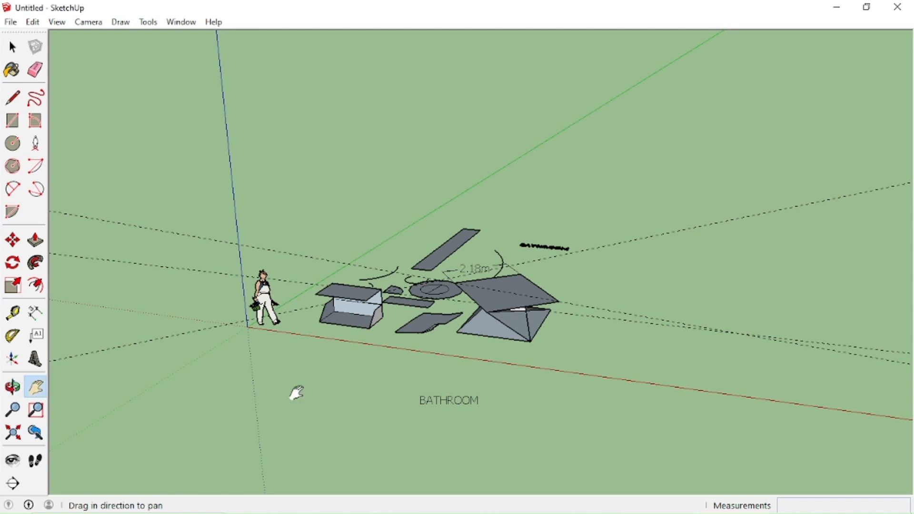
{"action": "middle_click_drag", "start_coordinate": [297, 393], "coordinate": [325, 390]}
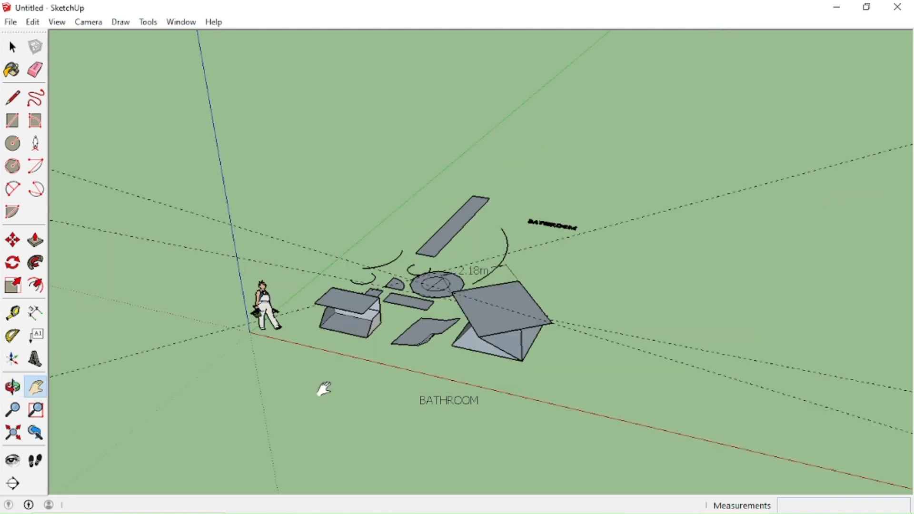
{"action": "scroll", "coordinate": [322, 385], "scroll_direction": "up", "scroll_amount": 1}
{"action": "left_click_drag", "start_coordinate": [318, 381], "coordinate": [156, 310]}
{"action": "left_click_drag", "start_coordinate": [35, 316], "coordinate": [913, 376]}
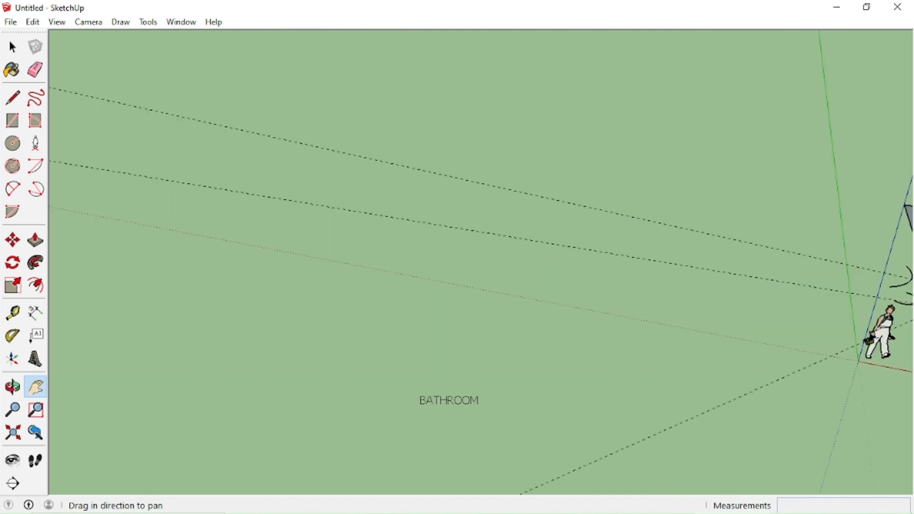
{"action": "left_click_drag", "start_coordinate": [912, 376], "coordinate": [288, 509]}
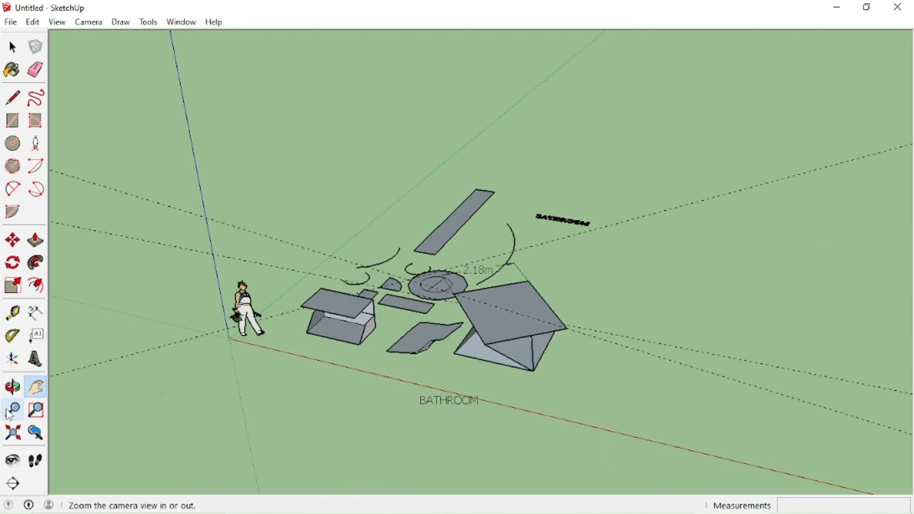
Try to zoom in on the group of shapes with the Zoom Window tool.
{"action": "left_click", "coordinate": [22, 415]}
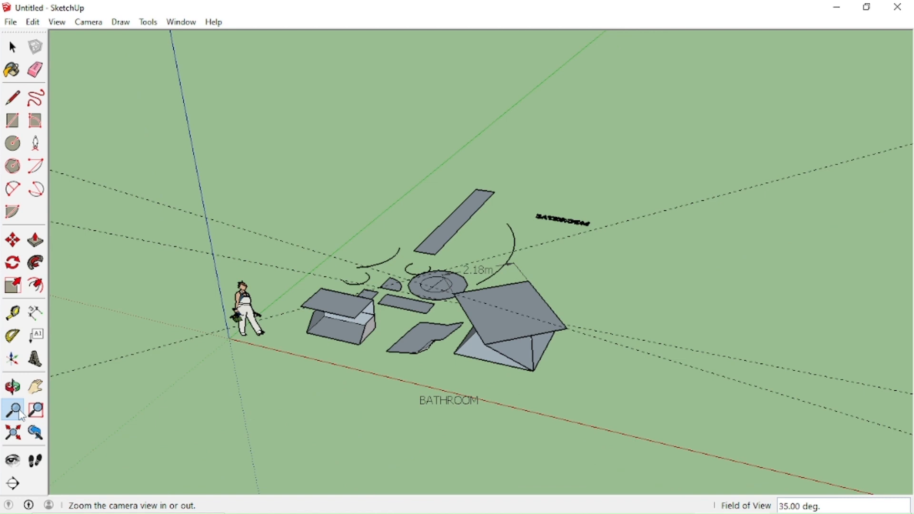
{"action": "left_click", "coordinate": [37, 410]}
{"action": "scroll", "coordinate": [339, 324], "scroll_direction": "down", "scroll_amount": 3}
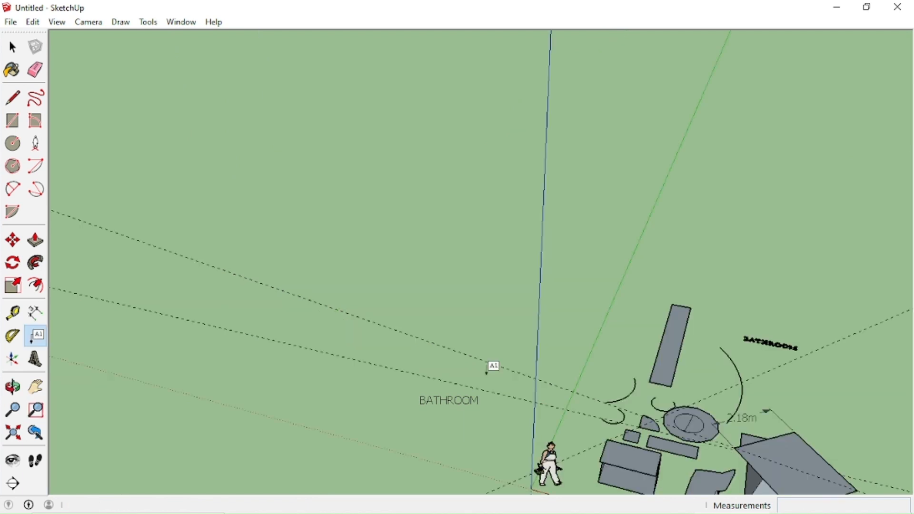
{"action": "left_click", "coordinate": [596, 422]}
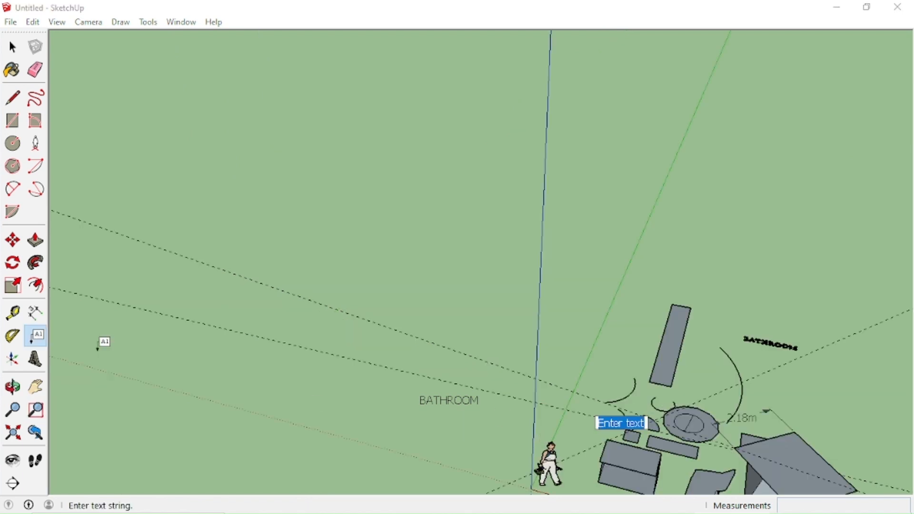
{"action": "key", "text": "Escape"}
{"action": "left_click", "coordinate": [36, 410]}
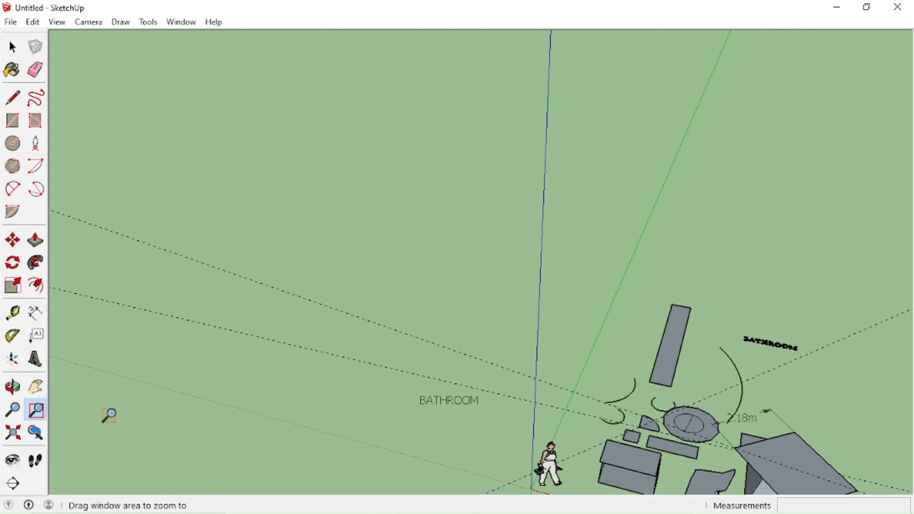
{"action": "left_click_drag", "start_coordinate": [109, 415], "coordinate": [866, 318]}
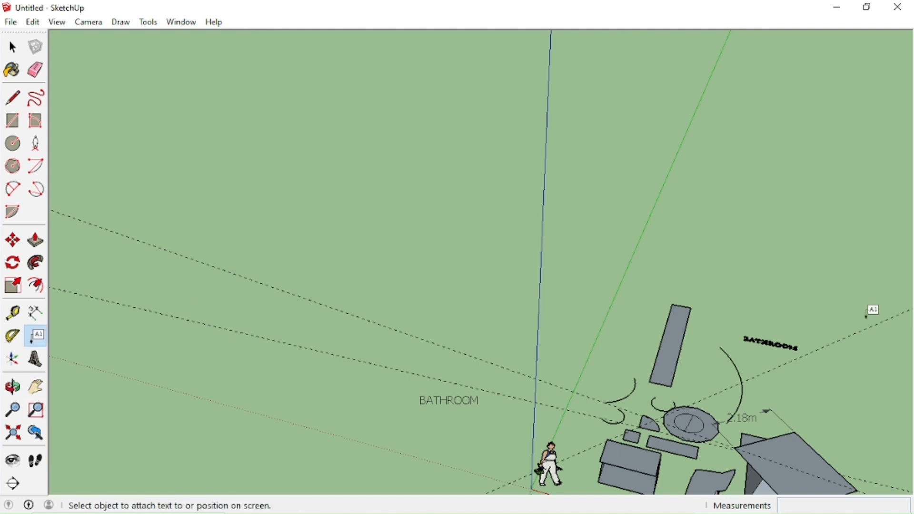
{"action": "left_click", "coordinate": [867, 318]}
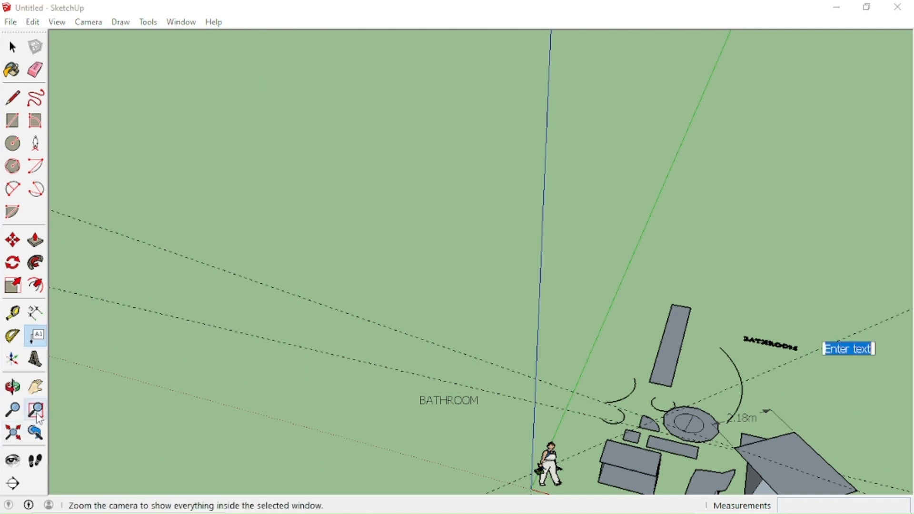
{"action": "left_click", "coordinate": [38, 417]}
{"action": "key", "text": "Escape"}
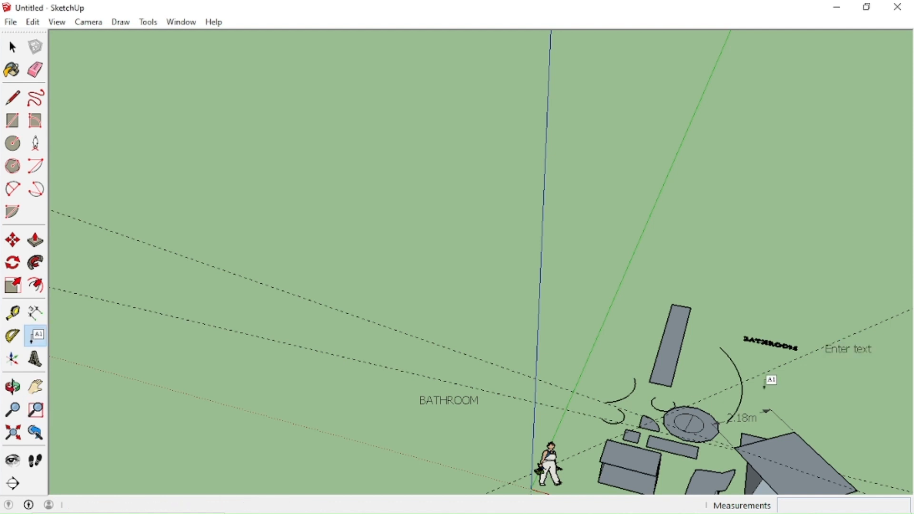
Fit the entire model in view, zoom far out with the Zoom tool, and return to the model's full extents.
{"action": "left_click", "coordinate": [13, 433]}
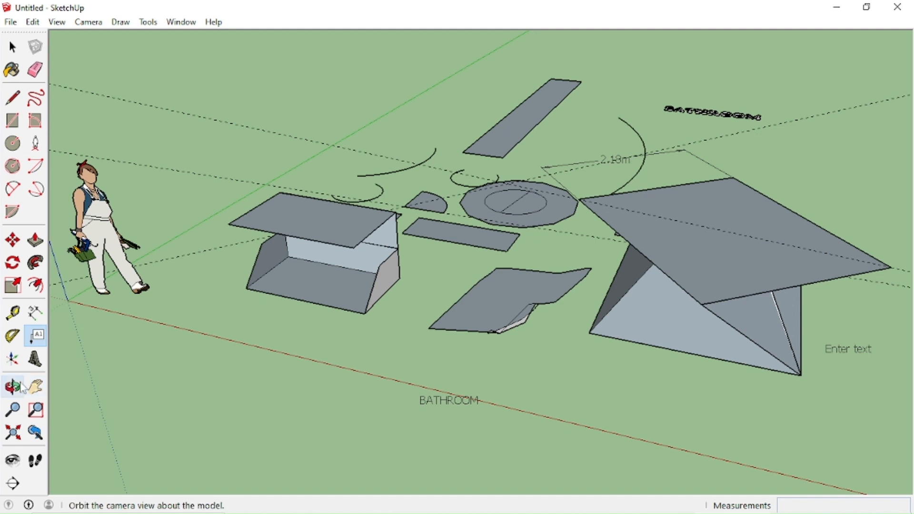
{"action": "left_click", "coordinate": [14, 411]}
{"action": "scroll", "coordinate": [579, 341], "scroll_direction": "down", "scroll_amount": 11}
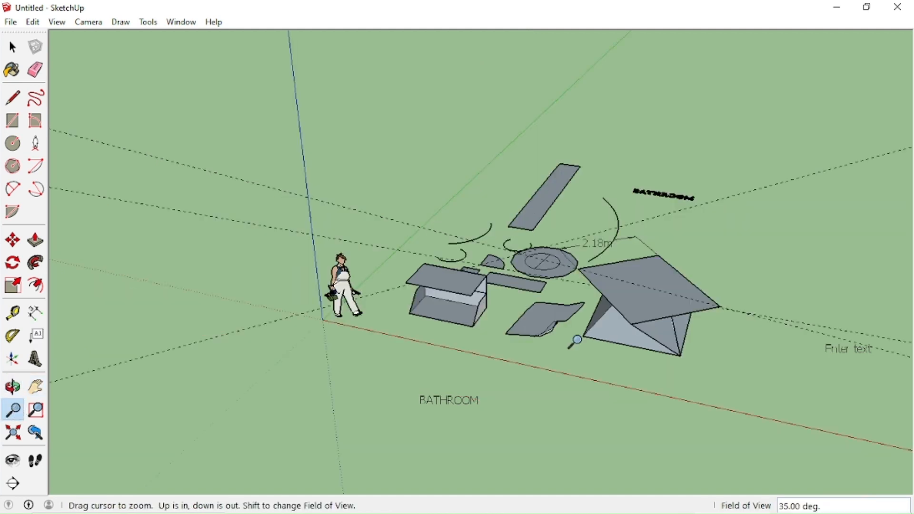
{"action": "scroll", "coordinate": [727, 303], "scroll_direction": "down", "scroll_amount": 2}
{"action": "scroll", "coordinate": [722, 309], "scroll_direction": "down", "scroll_amount": 3}
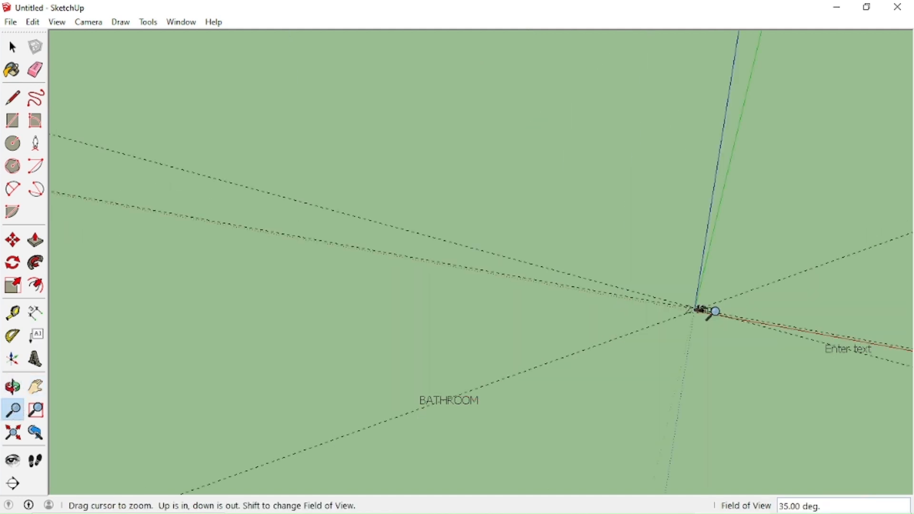
{"action": "scroll", "coordinate": [408, 320], "scroll_direction": "down", "scroll_amount": 8}
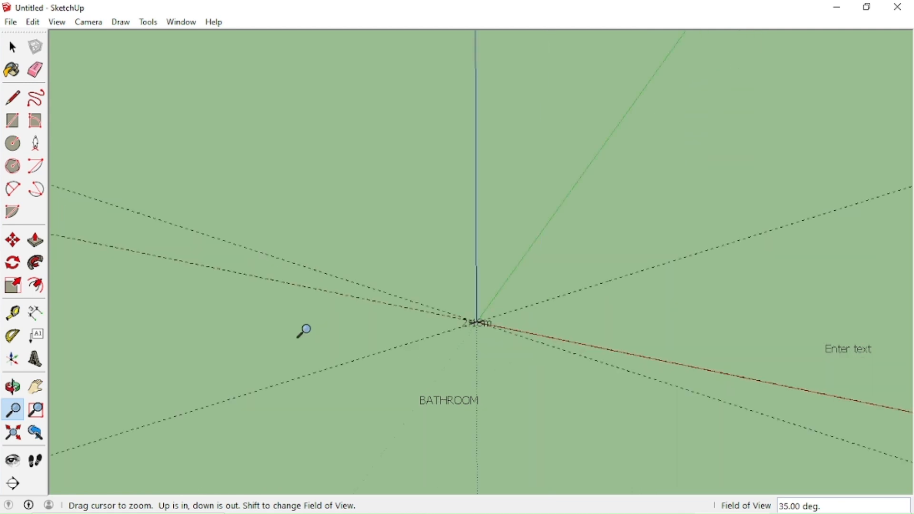
{"action": "left_click", "coordinate": [13, 433]}
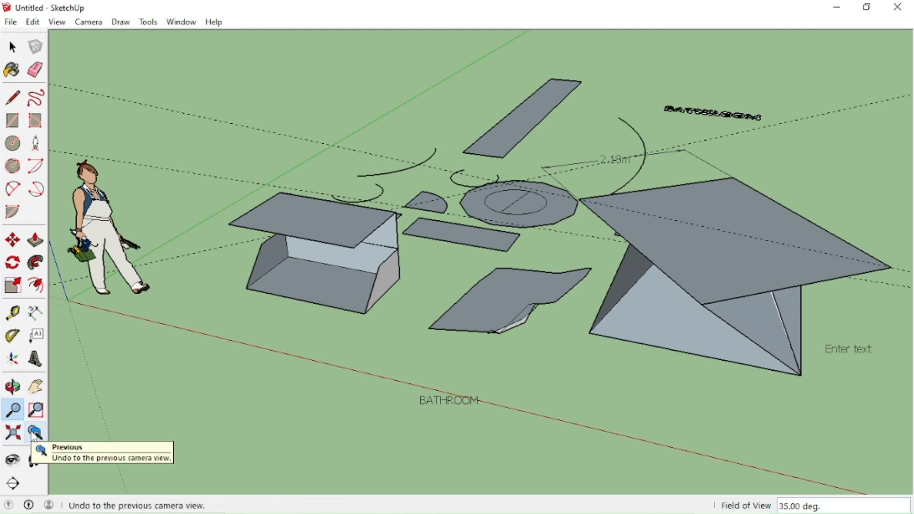
Step back through the previous camera views to a distant overview of all the shapes.
{"action": "left_click", "coordinate": [35, 434]}
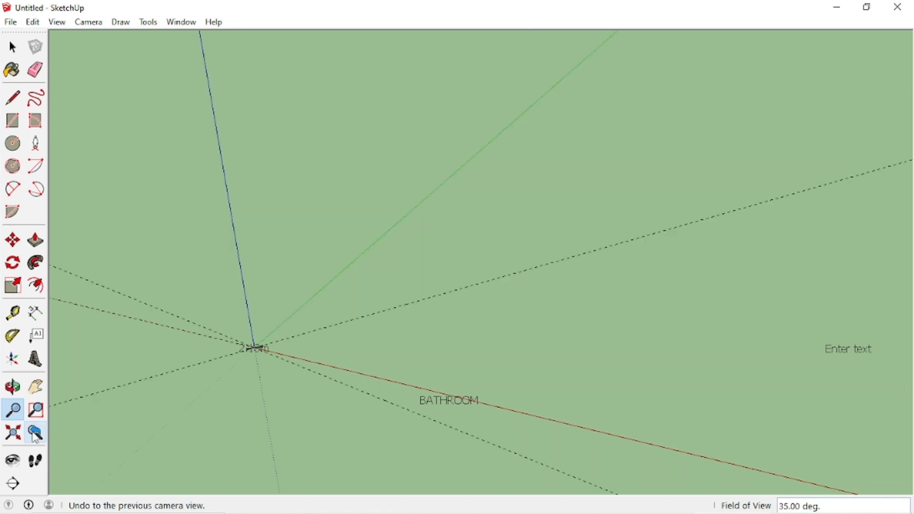
{"action": "left_click", "coordinate": [34, 434]}
{"action": "left_click", "coordinate": [35, 434]}
{"action": "left_click", "coordinate": [34, 435]}
{"action": "left_click", "coordinate": [35, 434]}
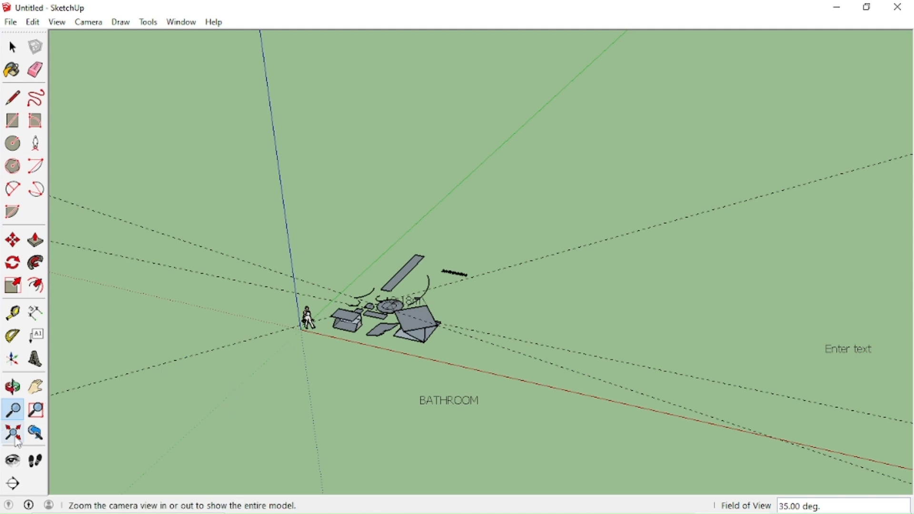
Look around the model by turning the camera towards the ground beside the 3D lettering.
{"action": "left_click", "coordinate": [22, 461]}
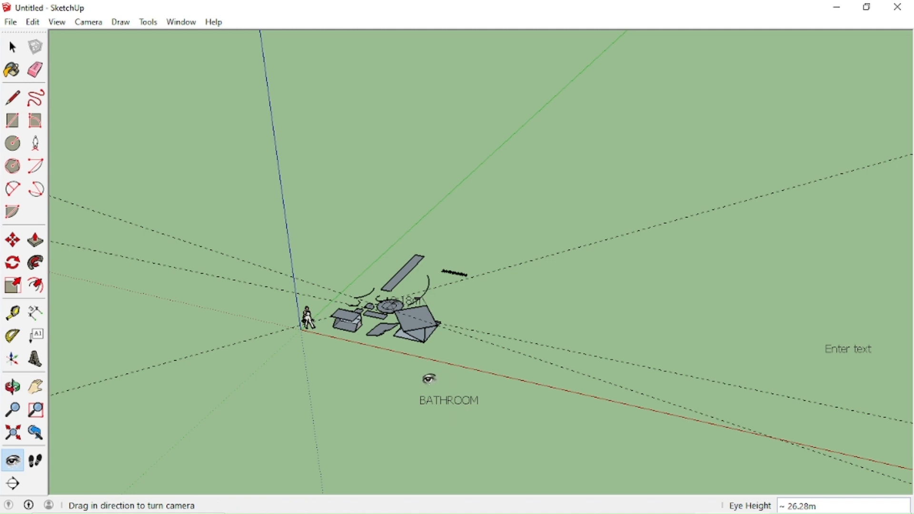
{"action": "scroll", "coordinate": [428, 380], "scroll_direction": "up", "scroll_amount": 3}
{"action": "left_click_drag", "start_coordinate": [392, 286], "coordinate": [475, 322]}
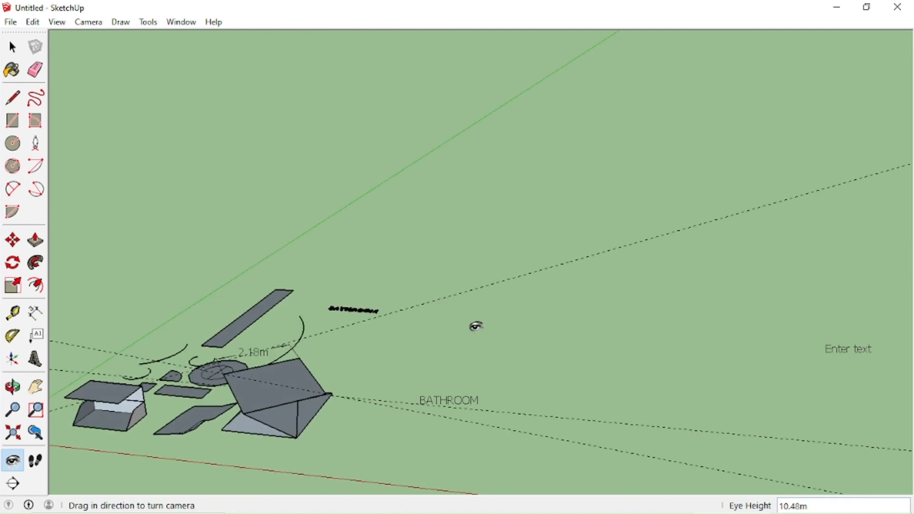
Walk the camera forward over the ground past the 3D lettering with the Walk tool.
{"action": "left_click", "coordinate": [41, 462]}
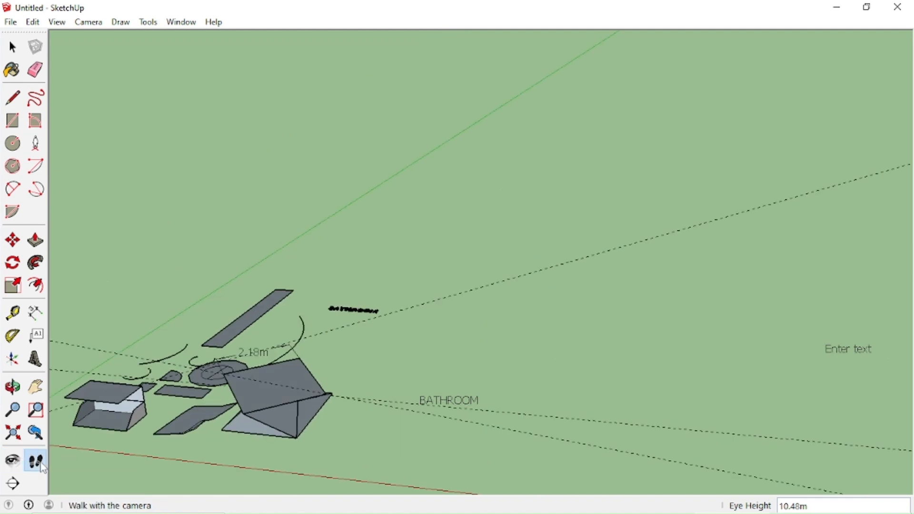
{"action": "scroll", "coordinate": [492, 393], "scroll_direction": "up", "scroll_amount": 2}
{"action": "scroll", "coordinate": [517, 263], "scroll_direction": "up", "scroll_amount": 3}
{"action": "mouse_move", "coordinate": [512, 235]}
{"action": "left_mouse_down"}
{"action": "mouse_move", "coordinate": [494, 307]}
{"action": "mouse_move", "coordinate": [514, 236]}
{"action": "left_mouse_up"}
{"action": "scroll", "coordinate": [666, 151], "scroll_direction": "up", "scroll_amount": 3}
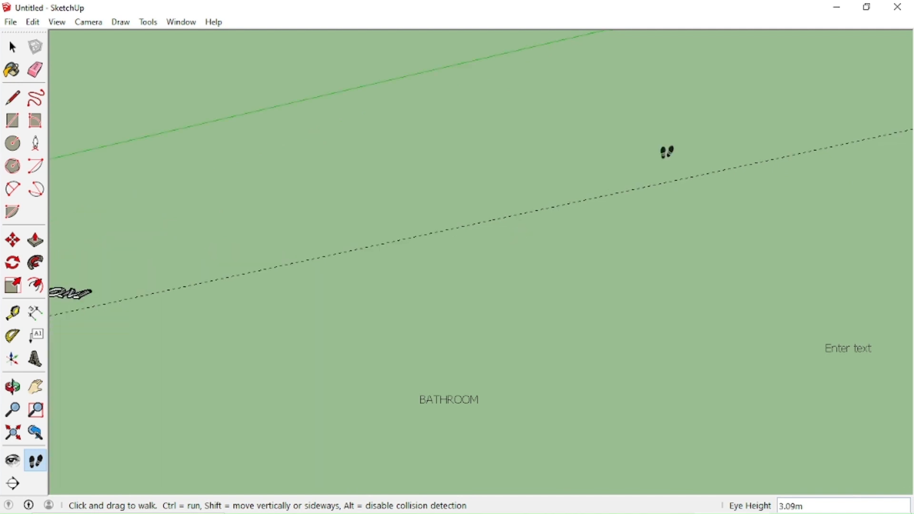
{"action": "scroll", "coordinate": [672, 180], "scroll_direction": "up", "scroll_amount": 1}
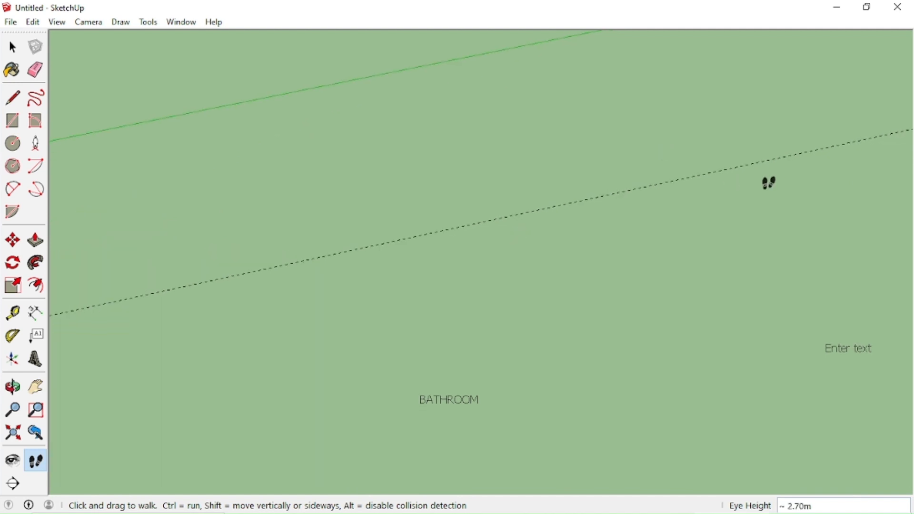
{"action": "scroll", "coordinate": [772, 177], "scroll_direction": "up", "scroll_amount": 1}
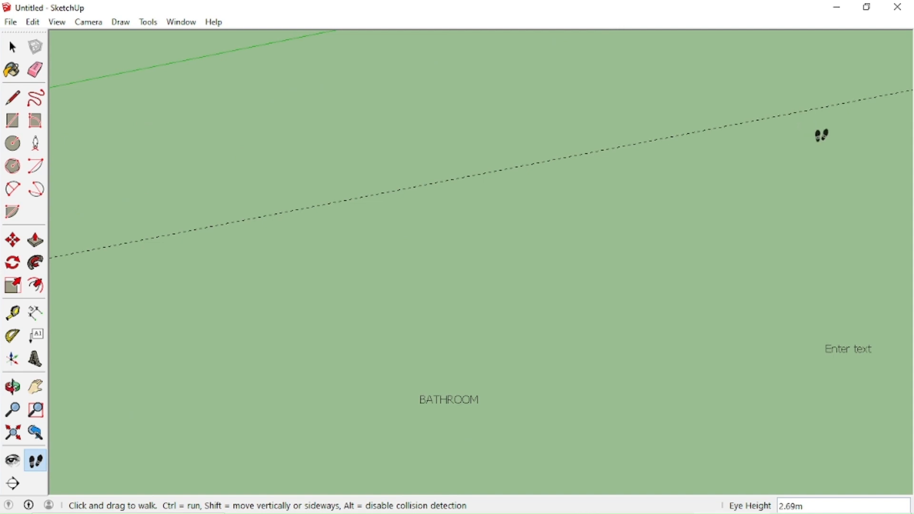
{"action": "scroll", "coordinate": [767, 146], "scroll_direction": "down", "scroll_amount": 2}
Turn the camera back to the 3D lettering and move in until it passes inside the letter H.
{"action": "left_click_drag", "start_coordinate": [759, 152], "coordinate": [234, 179]}
{"action": "scroll", "coordinate": [232, 179], "scroll_direction": "up", "scroll_amount": 4}
{"action": "scroll", "coordinate": [278, 176], "scroll_direction": "up", "scroll_amount": 4}
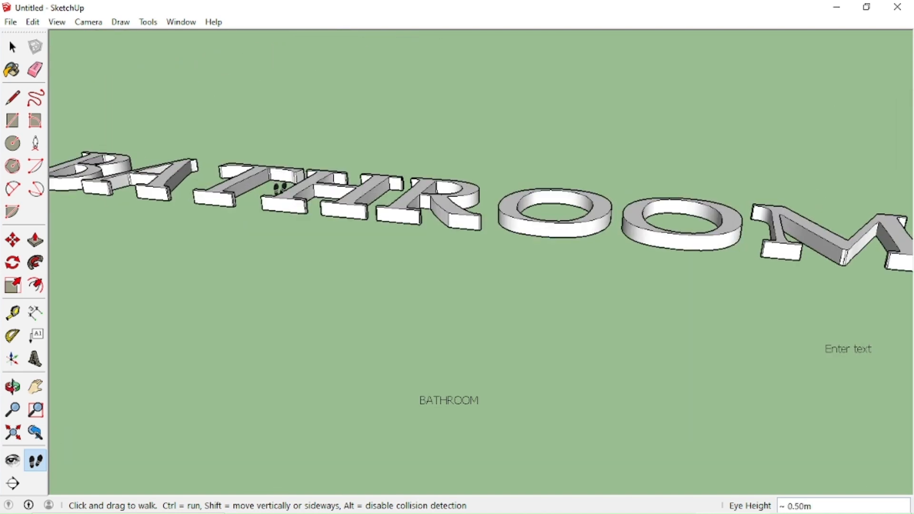
{"action": "scroll", "coordinate": [281, 190], "scroll_direction": "up", "scroll_amount": 3}
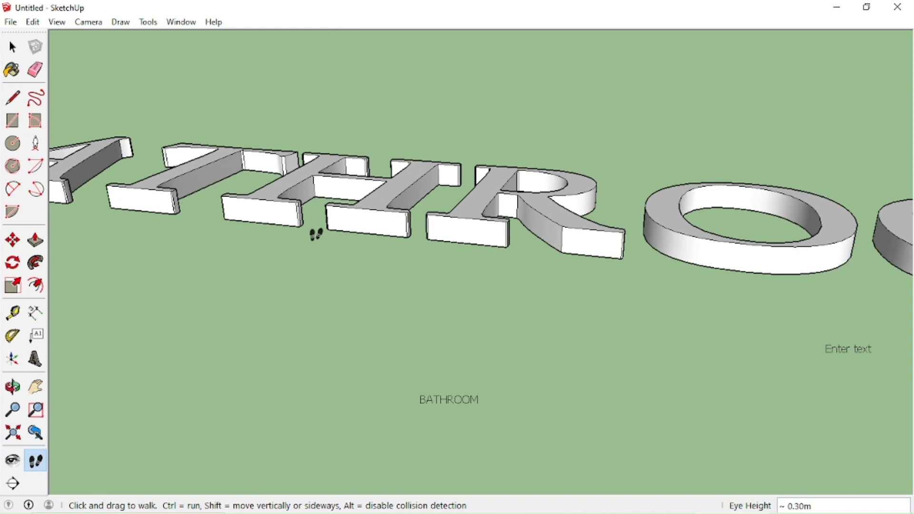
{"action": "scroll", "coordinate": [336, 200], "scroll_direction": "up", "scroll_amount": 3}
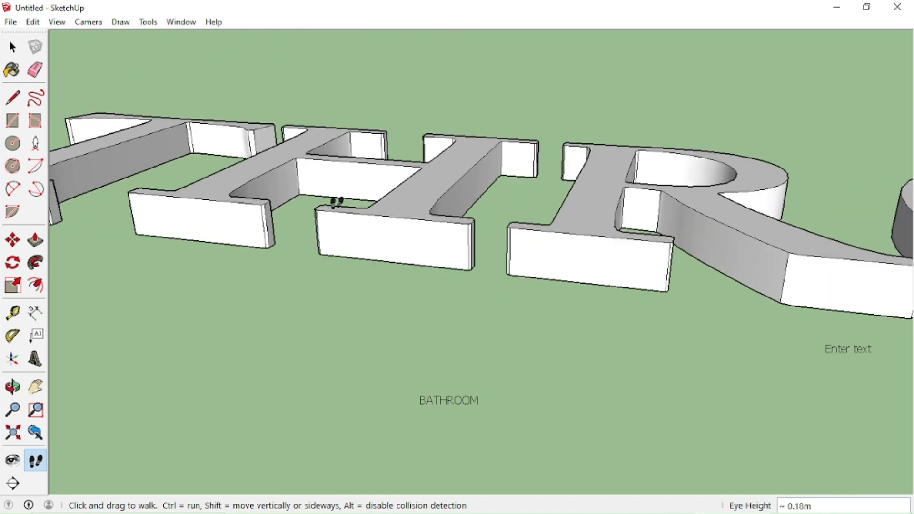
{"action": "scroll", "coordinate": [337, 203], "scroll_direction": "up", "scroll_amount": 3}
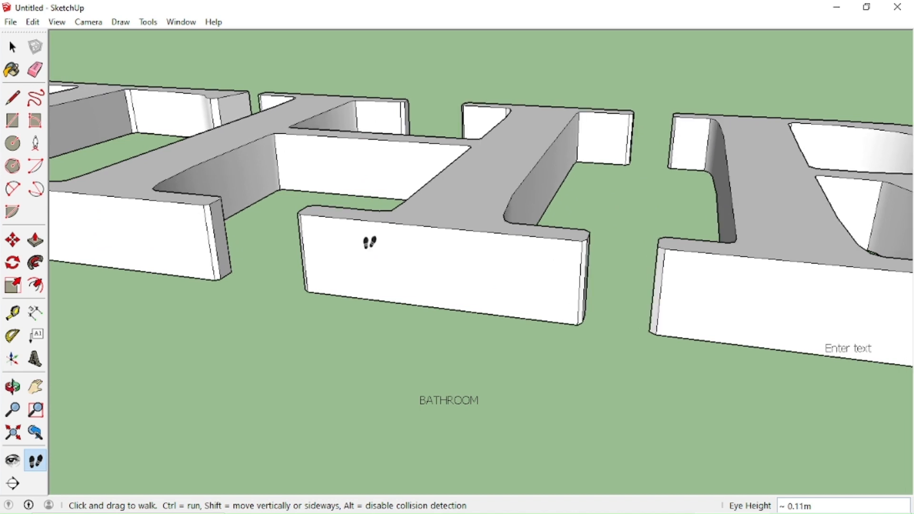
{"action": "scroll", "coordinate": [369, 239], "scroll_direction": "up", "scroll_amount": 2}
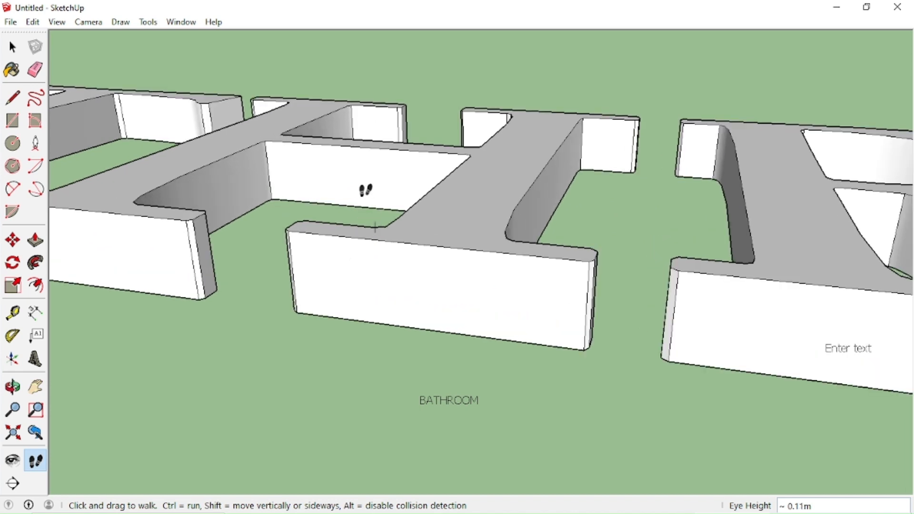
{"action": "scroll", "coordinate": [364, 174], "scroll_direction": "up", "scroll_amount": 3}
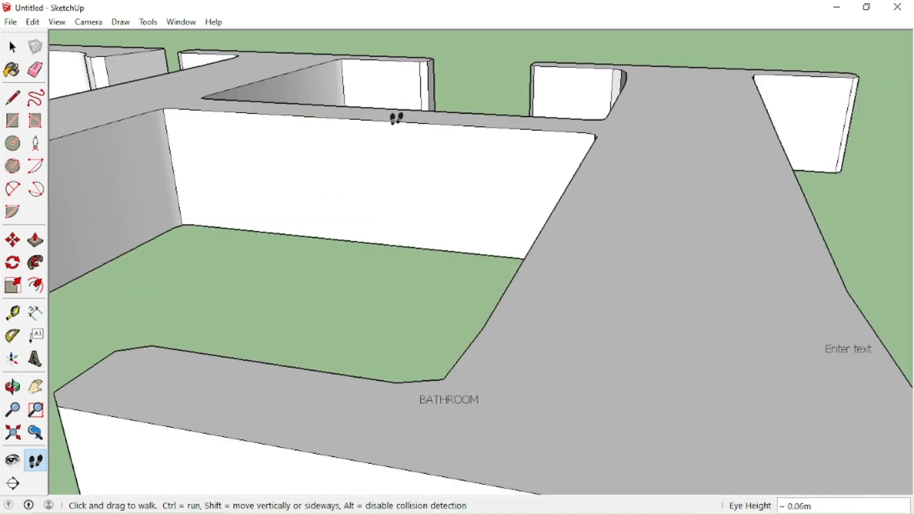
{"action": "scroll", "coordinate": [396, 119], "scroll_direction": "up", "scroll_amount": 4}
{"action": "scroll", "coordinate": [396, 129], "scroll_direction": "up", "scroll_amount": 1}
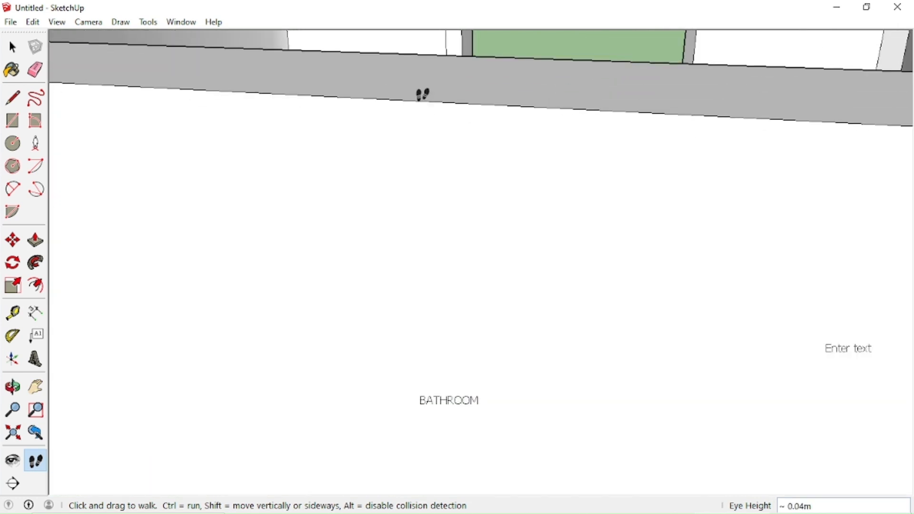
{"action": "scroll", "coordinate": [417, 79], "scroll_direction": "up", "scroll_amount": 1}
{"action": "scroll", "coordinate": [416, 76], "scroll_direction": "up", "scroll_amount": 3}
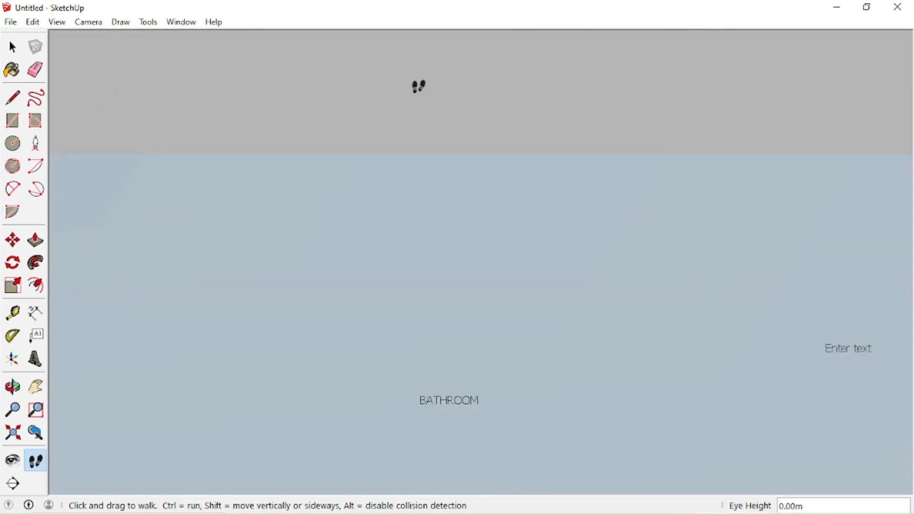
{"action": "scroll", "coordinate": [421, 104], "scroll_direction": "up", "scroll_amount": 4}
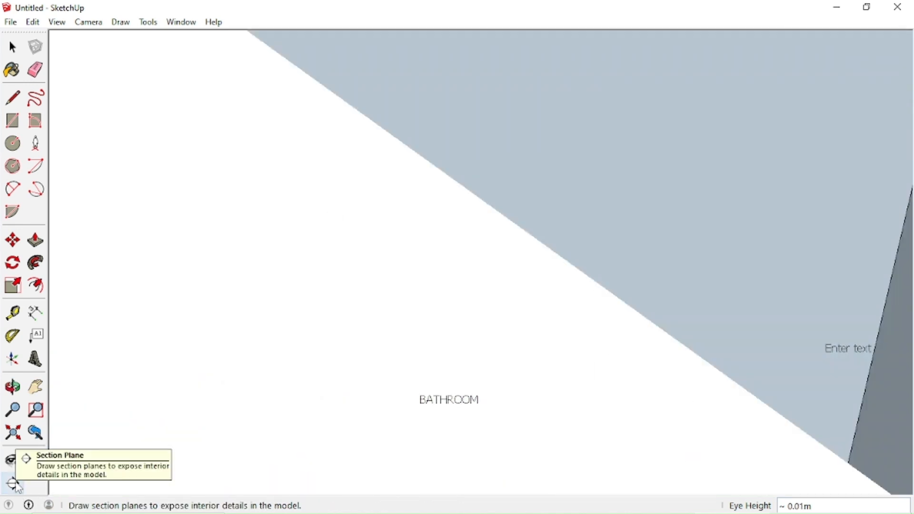
Place a horizontal section plane on the top face of the open box next to the standing figure.
{"action": "left_click", "coordinate": [16, 484]}
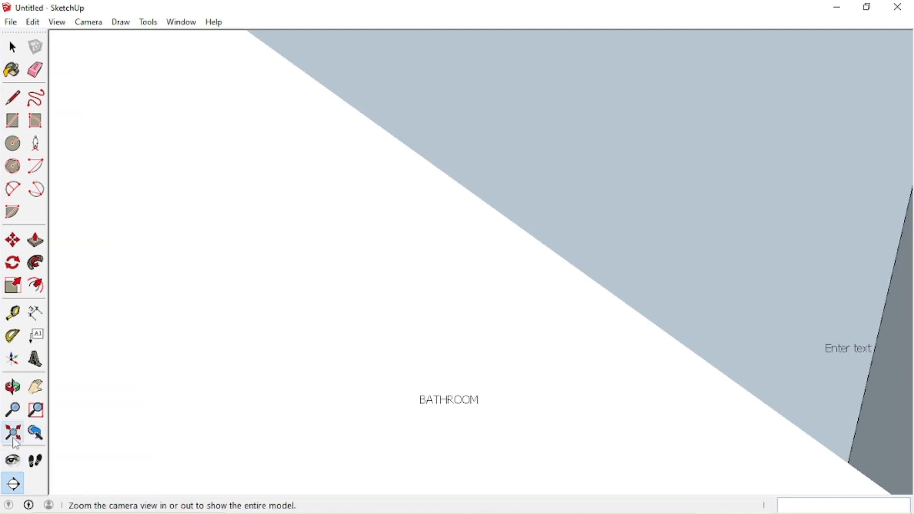
{"action": "left_click", "coordinate": [14, 434]}
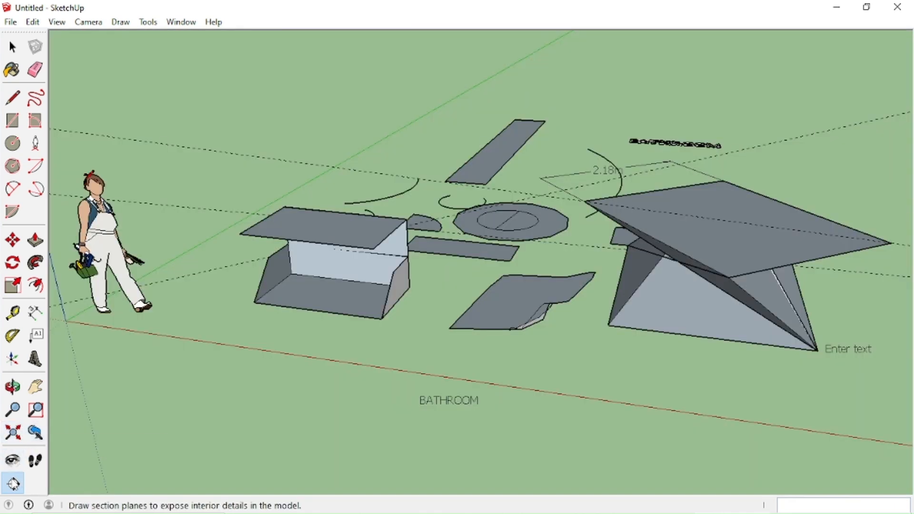
{"action": "left_click", "coordinate": [328, 242]}
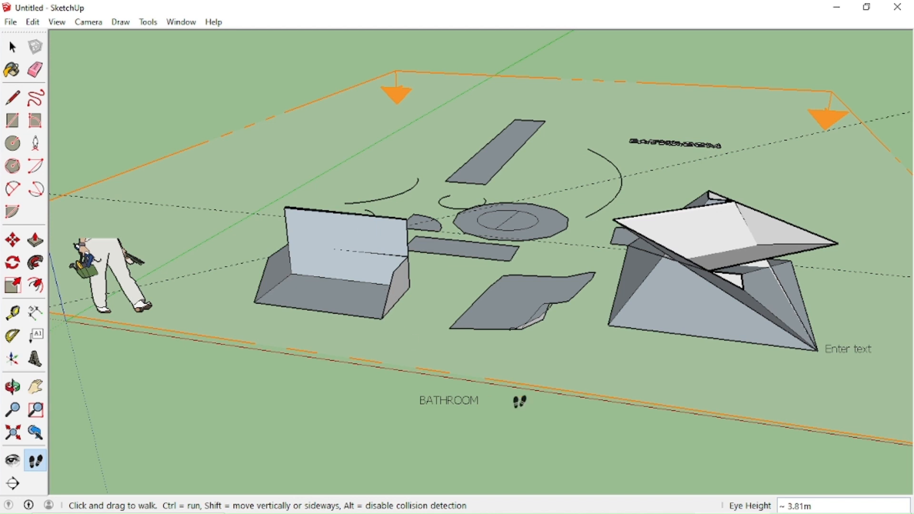
{"action": "left_click_drag", "start_coordinate": [512, 413], "coordinate": [492, 341]}
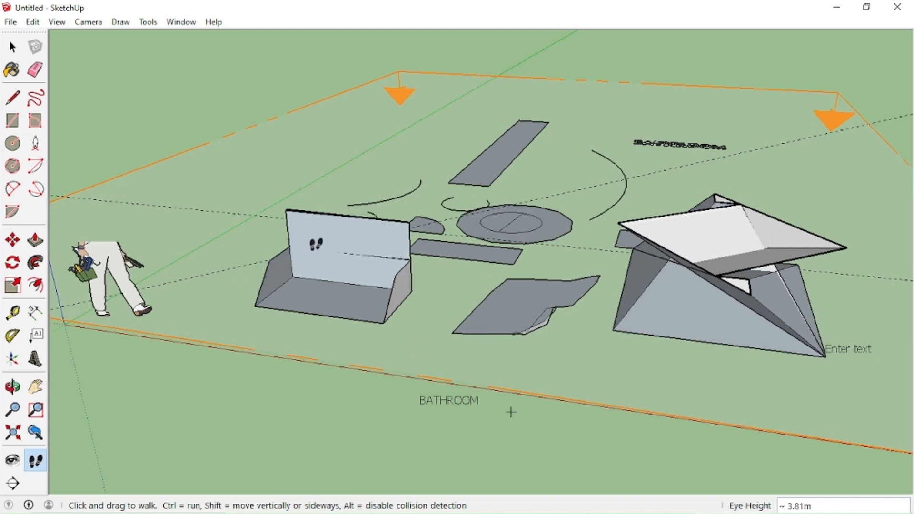